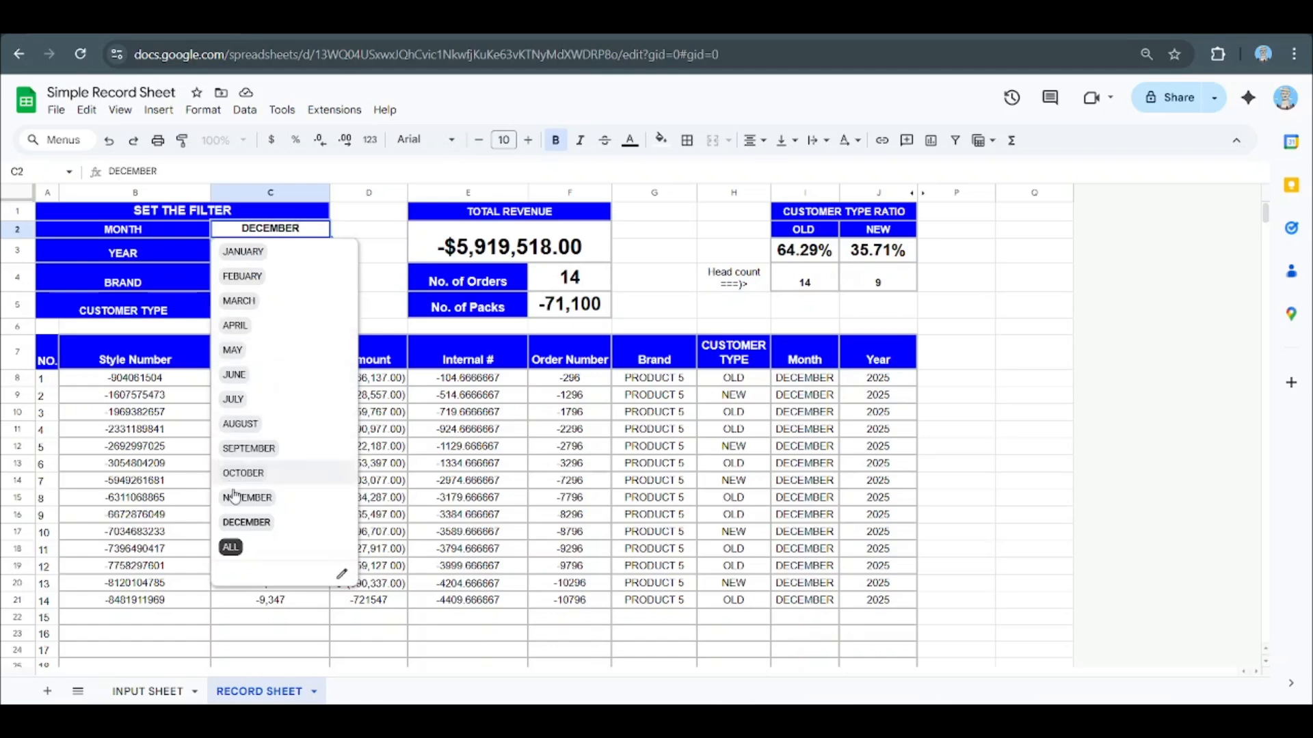
Step: Filter the records to the month OCTOBER and the year 2024
left_click(244, 474)
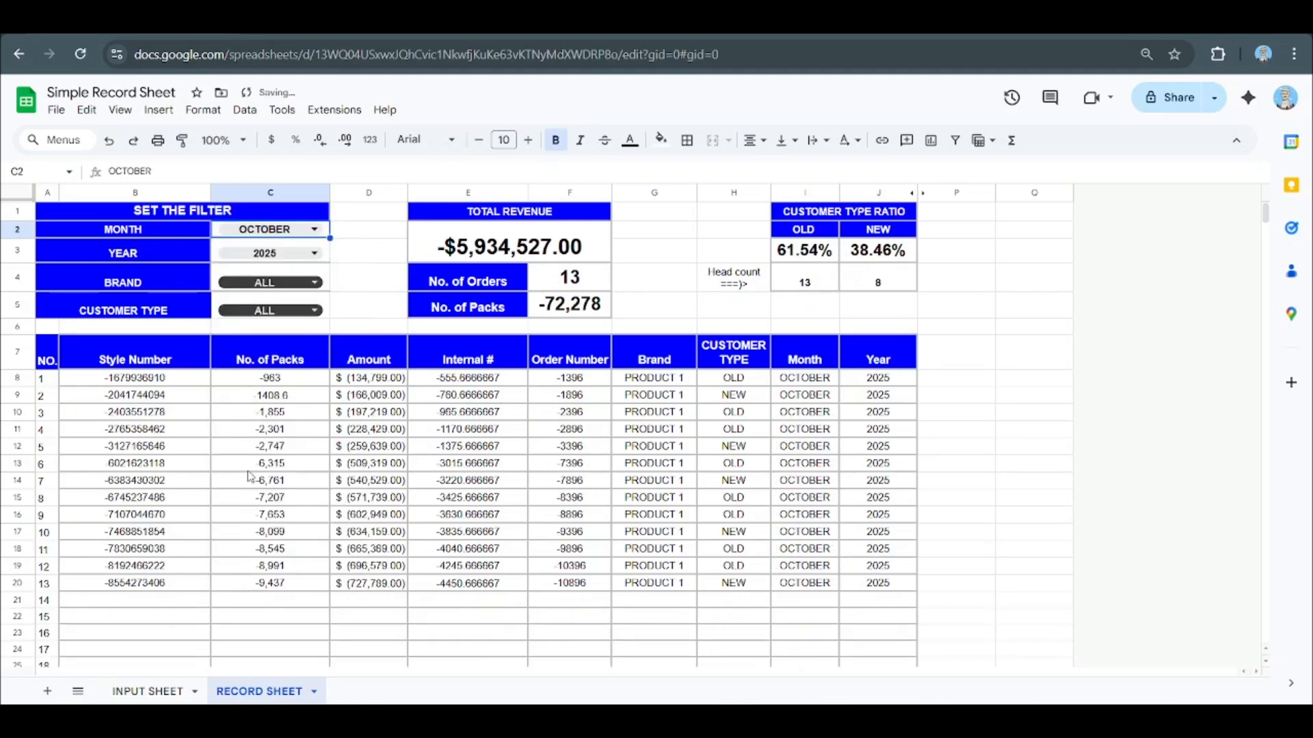
left_click(299, 268)
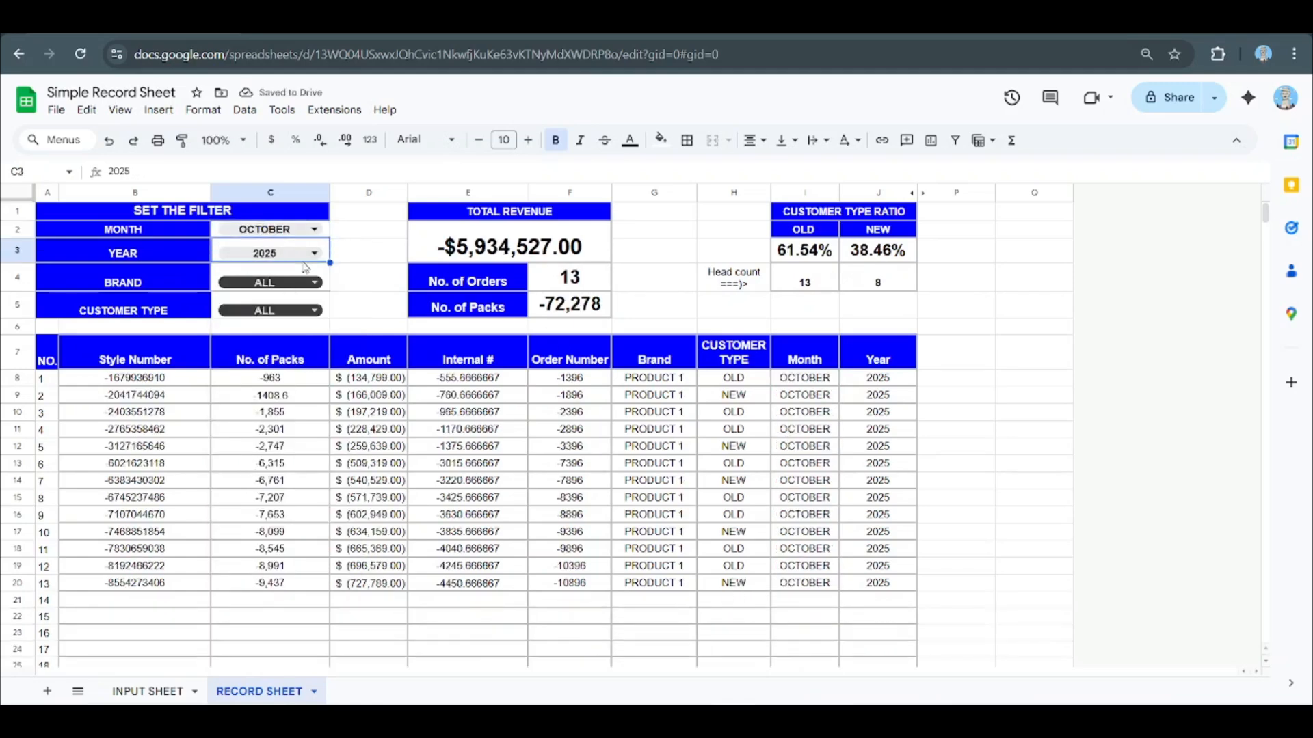
left_click(313, 255)
left_click(244, 282)
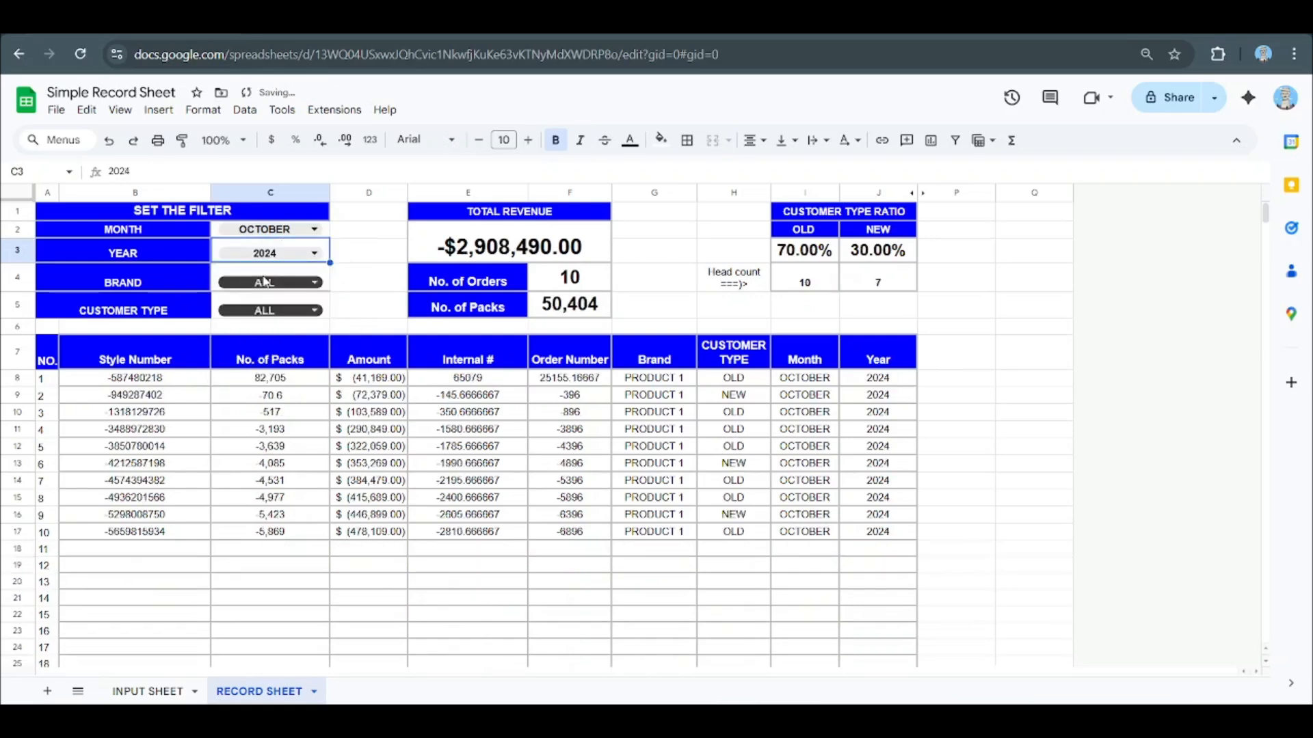
Step: Try the brand filter with PRODUCT 5, PRODUCT 2 and PRODUCT 1, and finally set it to PRODUCT 4
left_click(296, 286)
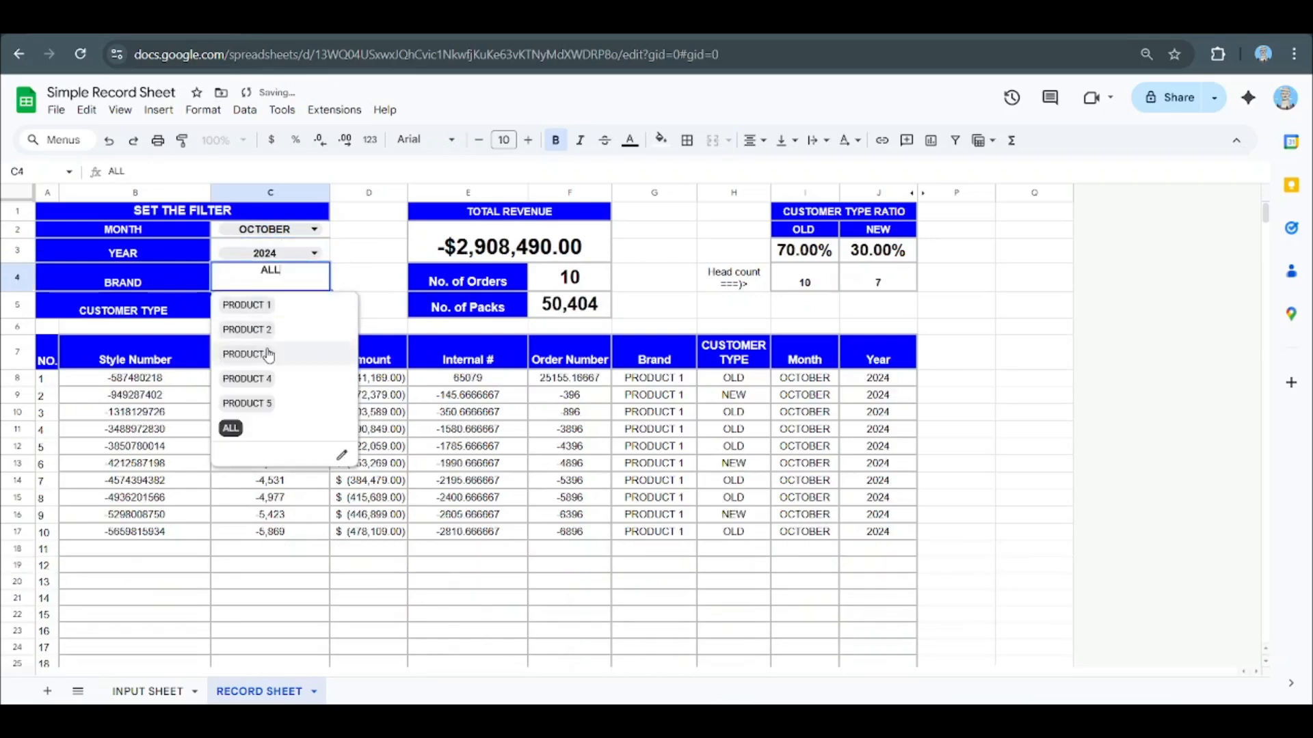
left_click(265, 404)
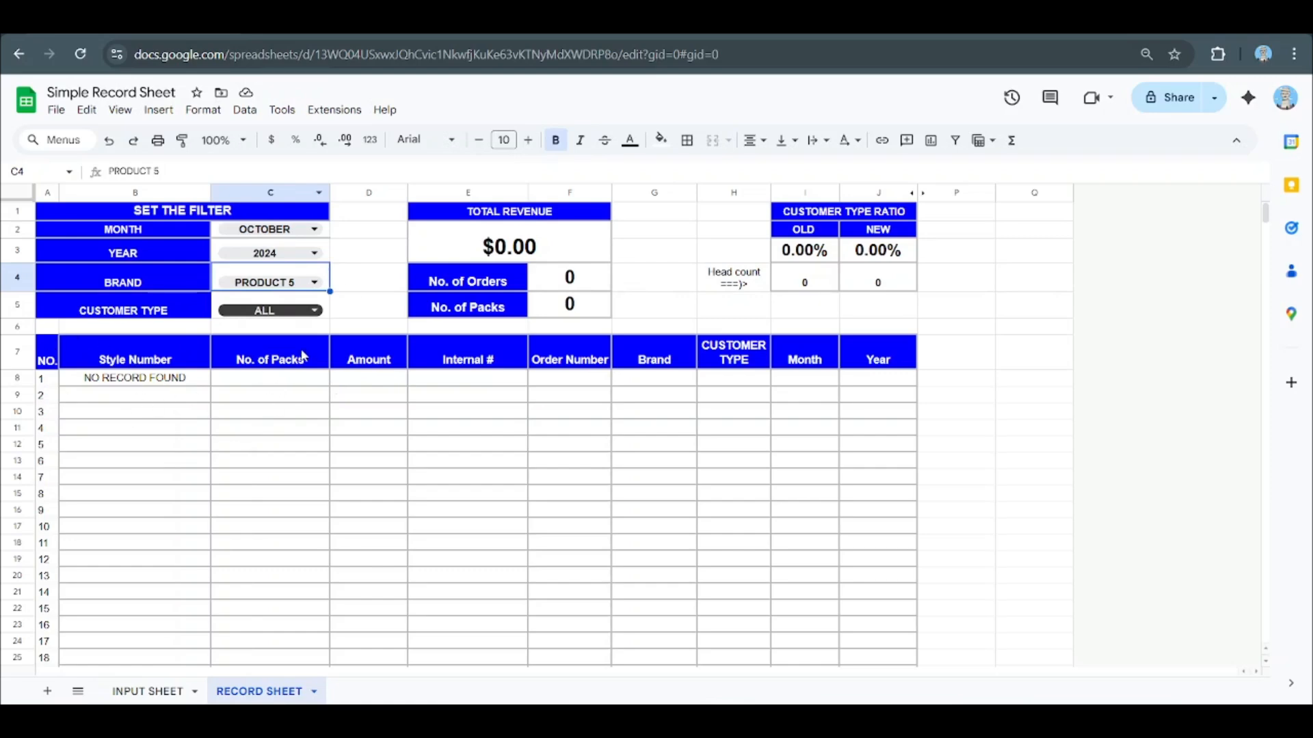
left_click(273, 283)
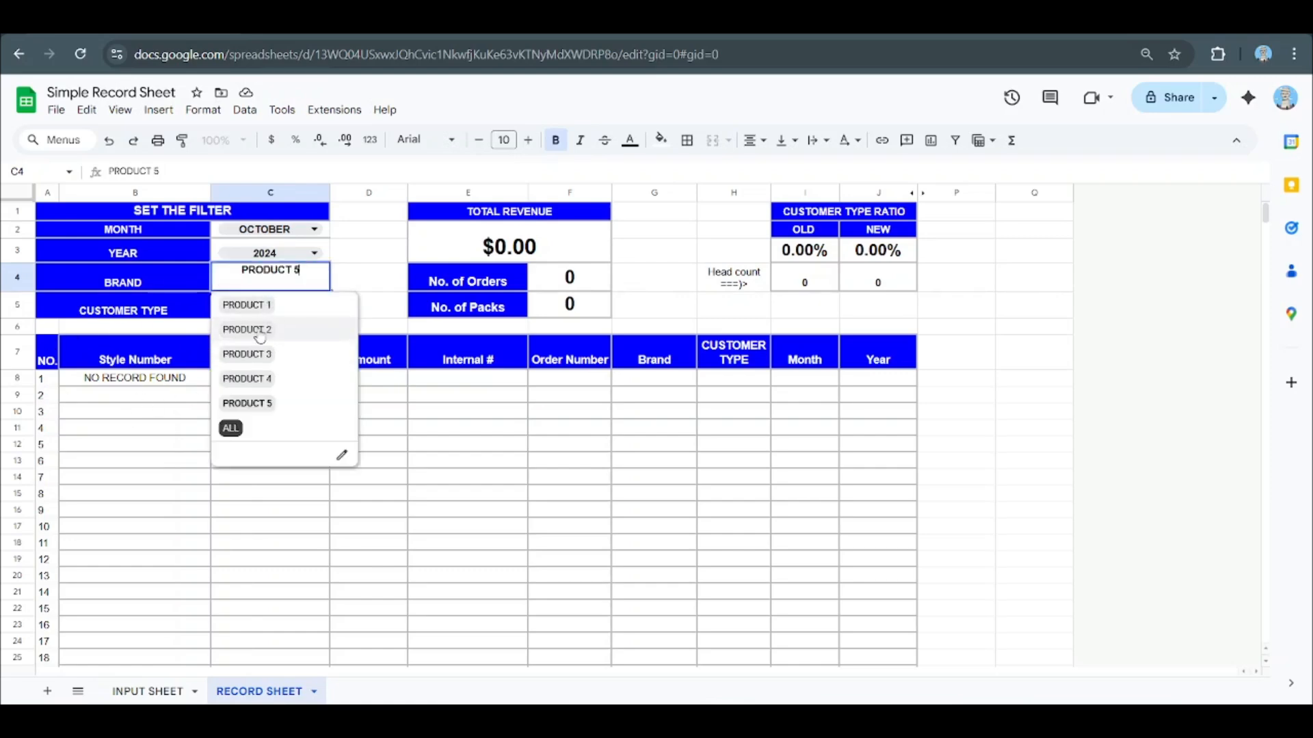
left_click(260, 331)
left_click(283, 274)
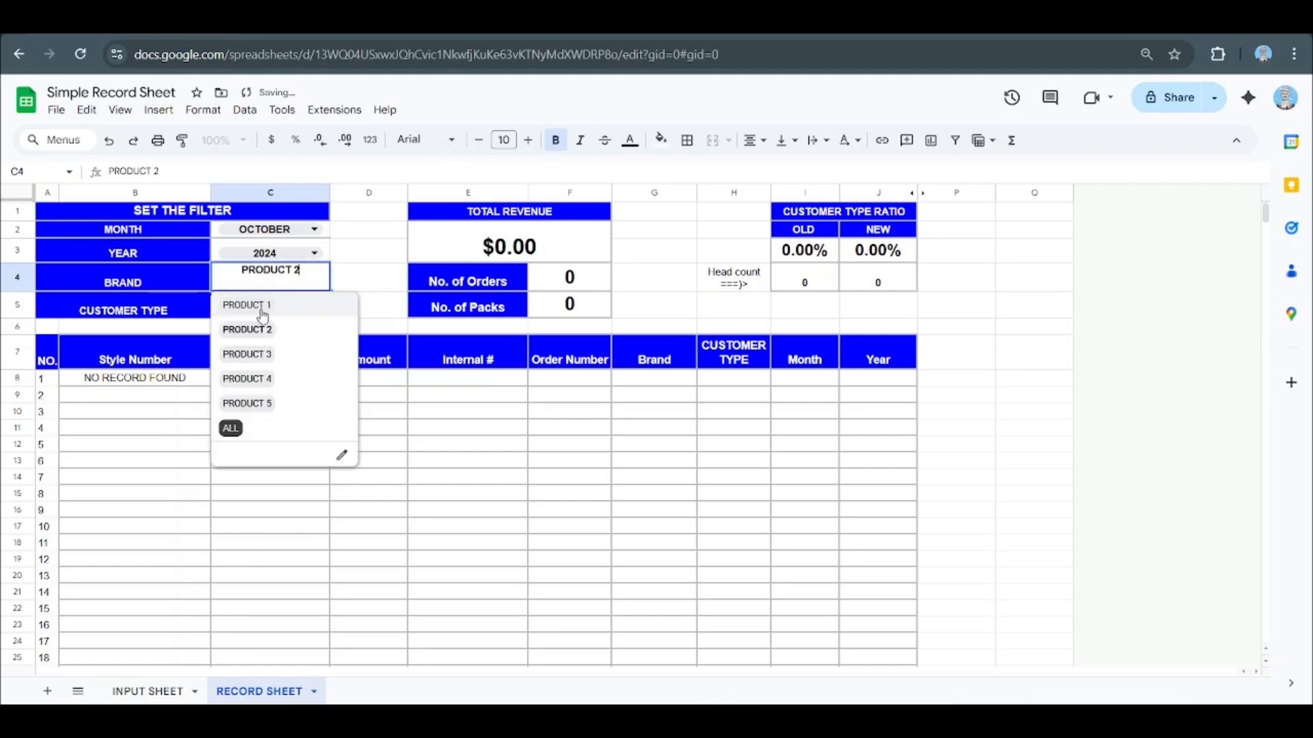
left_click(263, 308)
left_click(295, 280)
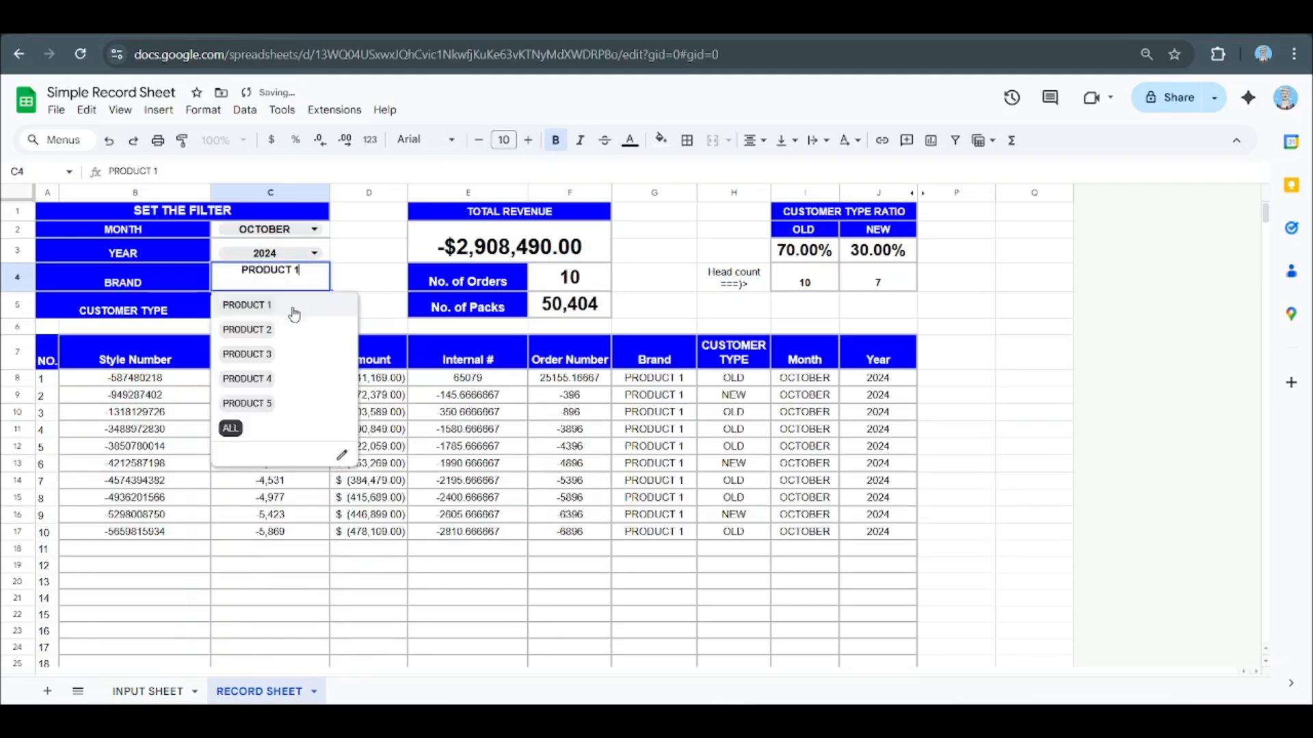
left_click(262, 380)
Step: Look over the INPUT SHEET and the unfiltered record list on the RECORD SHEET
left_click(156, 691)
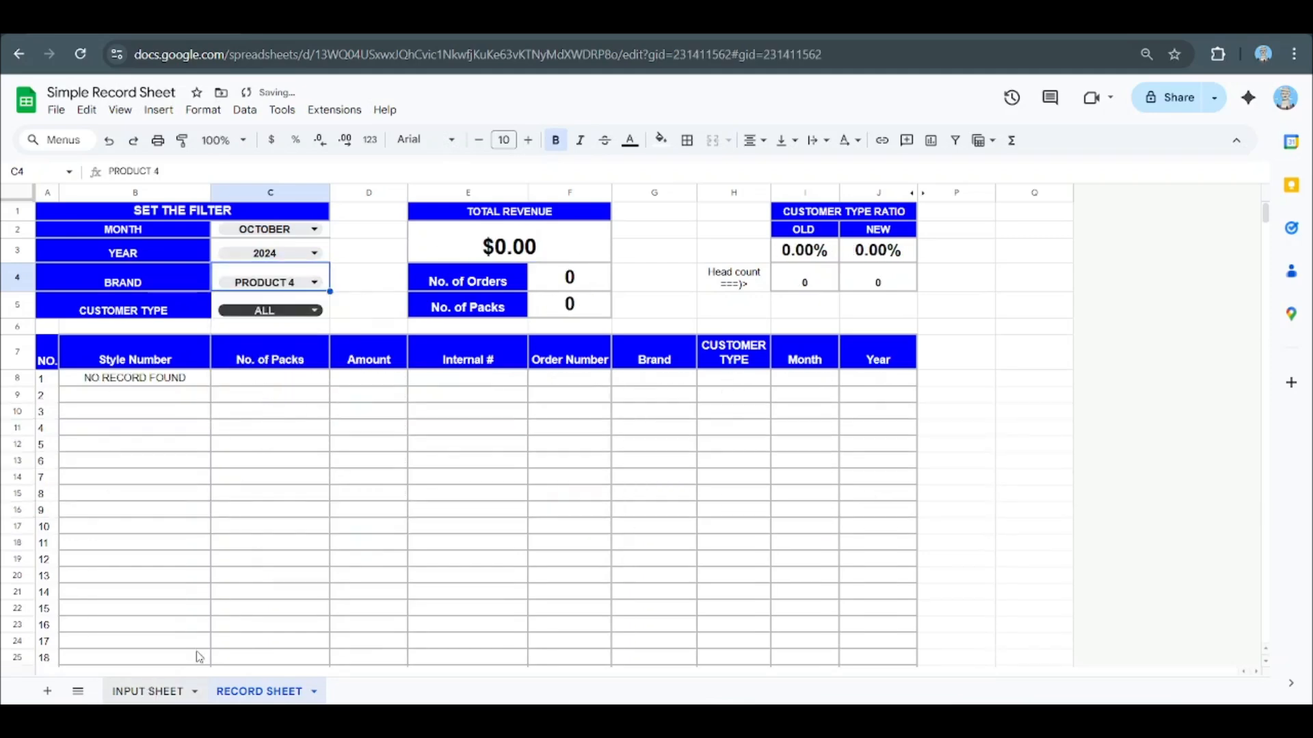
scroll(211, 396, "up", 15)
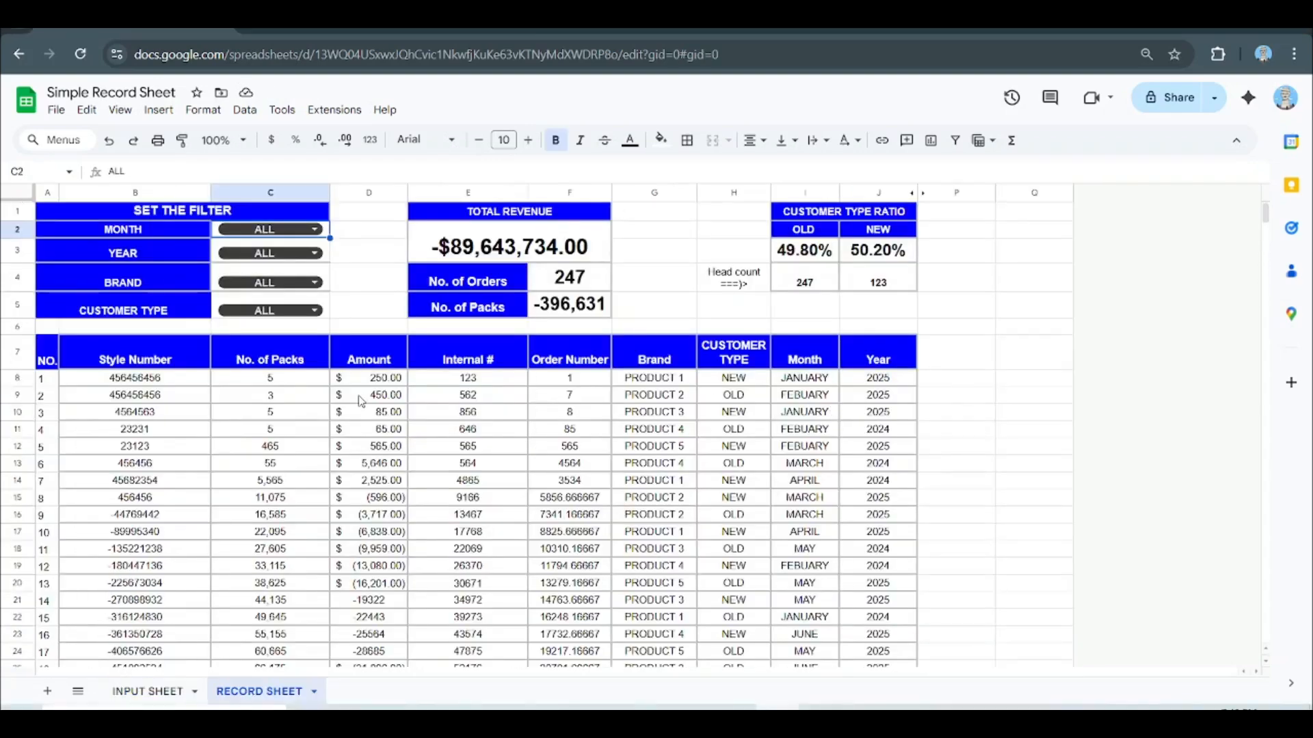
scroll(327, 498, "down", 2)
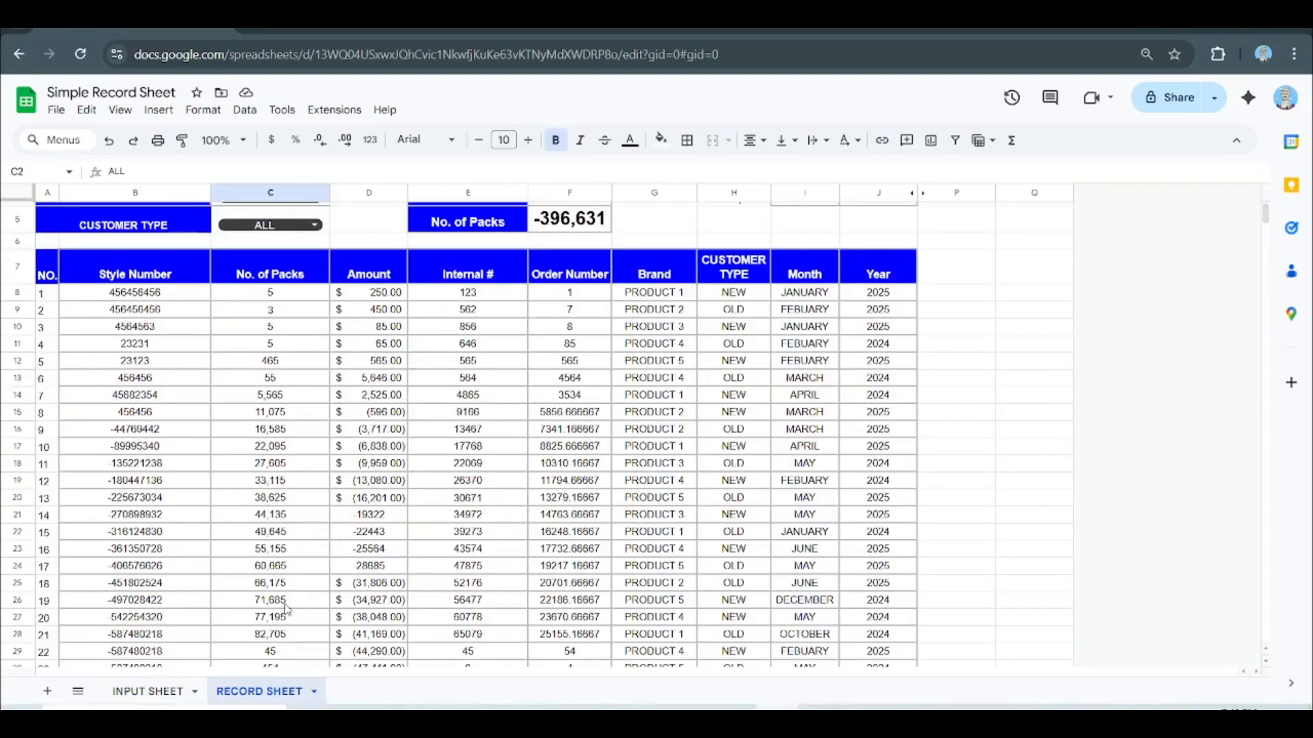
scroll(379, 472, "up", 2)
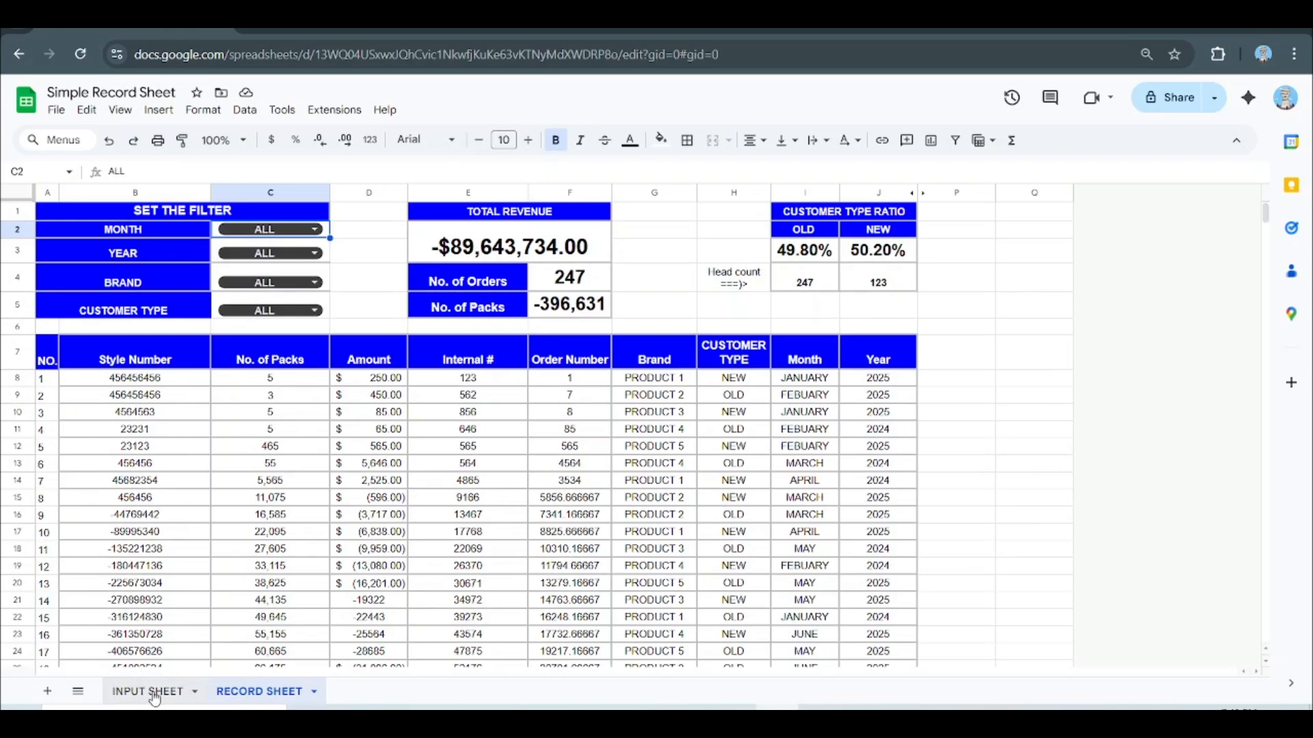
scroll(264, 528, "down", 3)
scroll(355, 454, "up", 3)
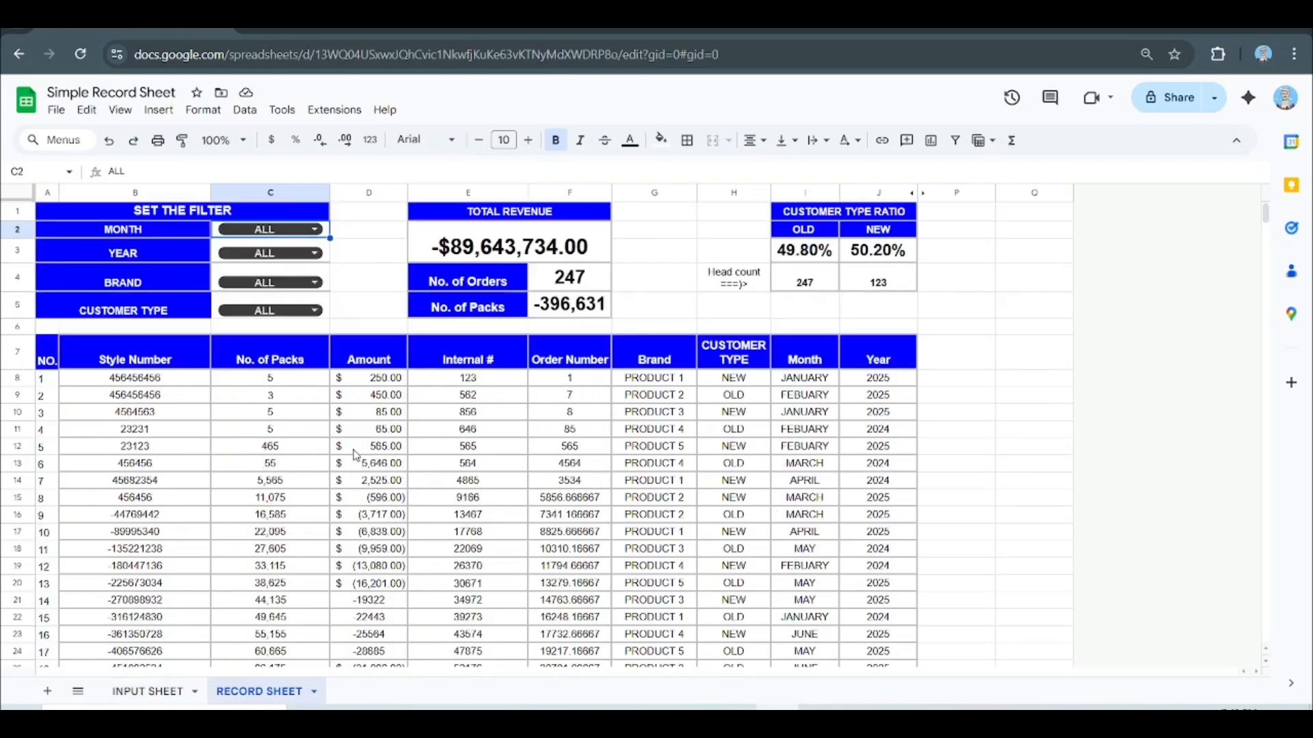
Step: Start a new record in row 249 of the INPUT SHEET with TEST as both style number and number of packs
left_click(145, 692)
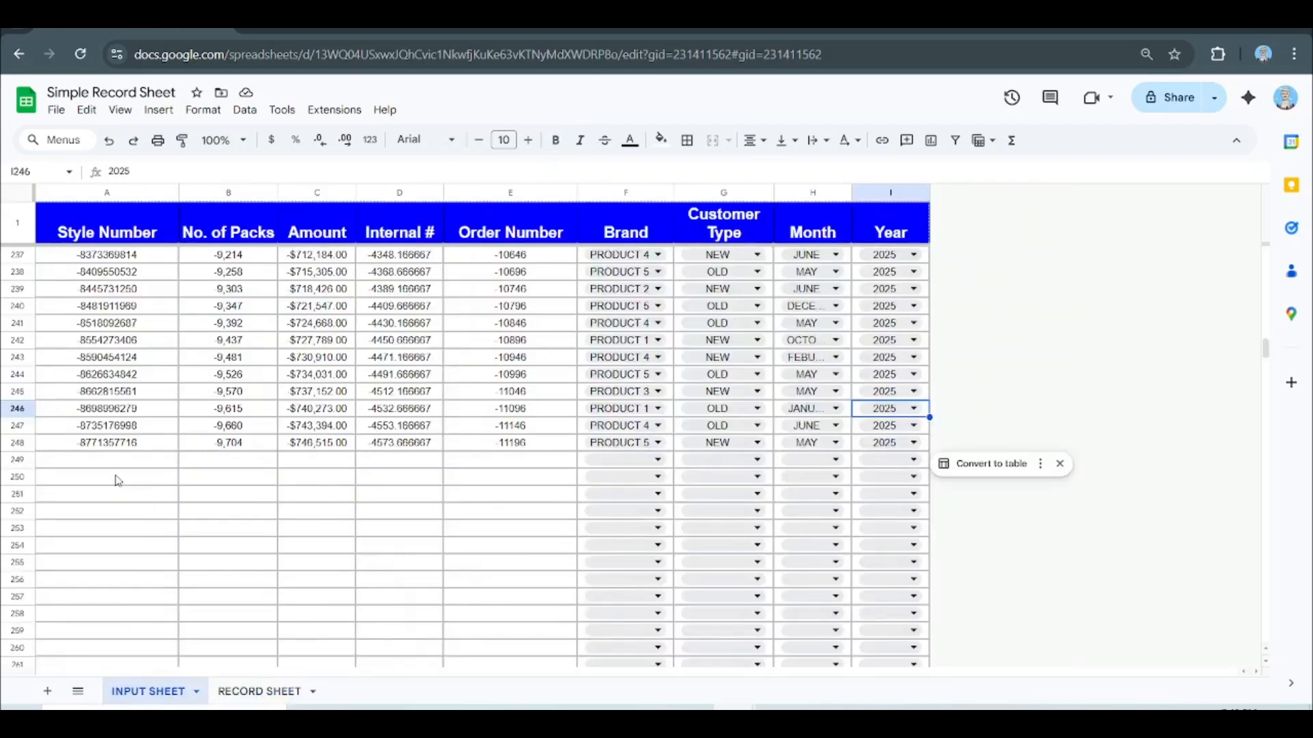
left_click(118, 461)
type("TEST")
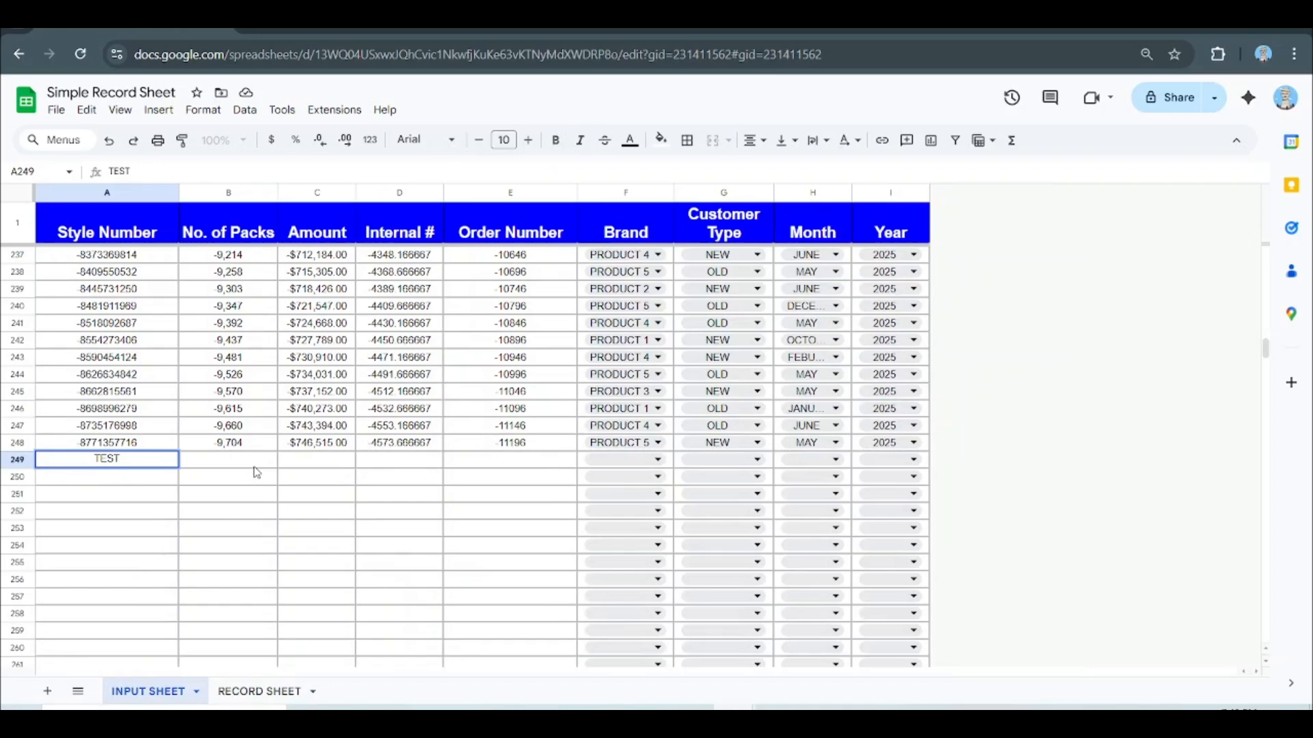
key("Tab")
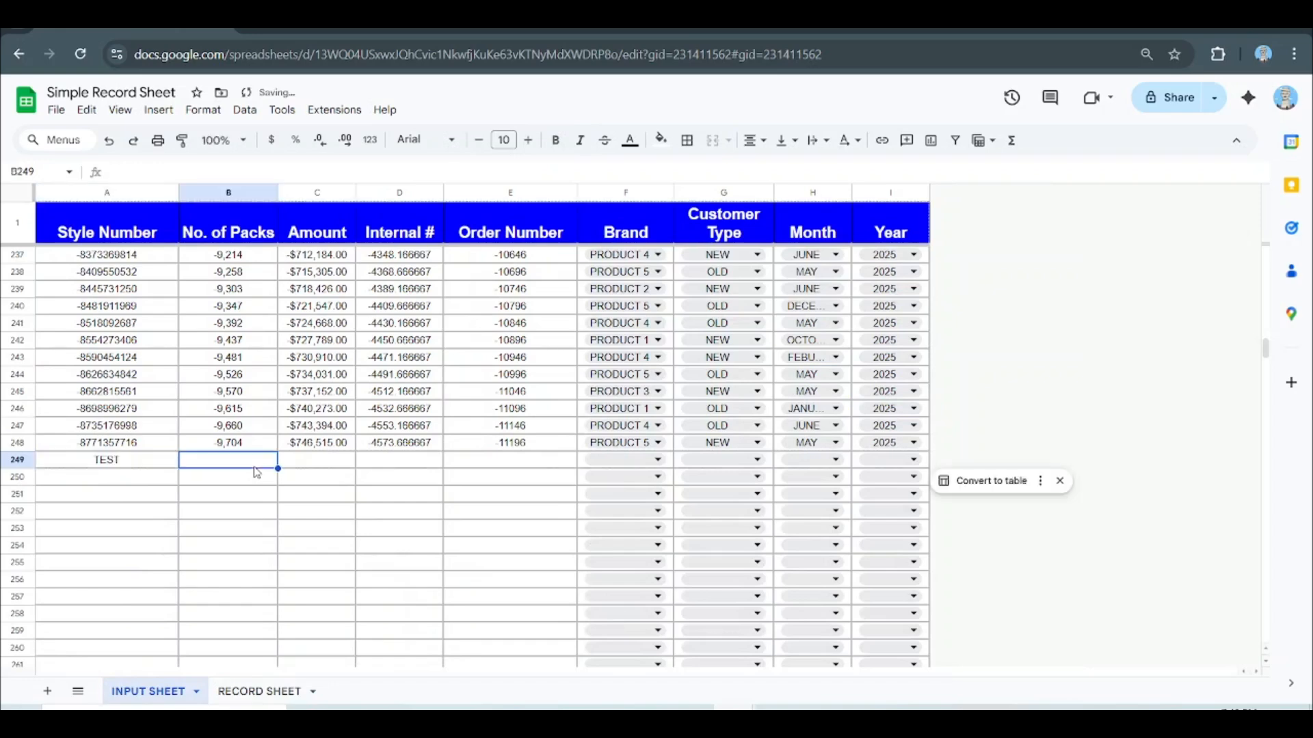
type("TEST")
key("Tab")
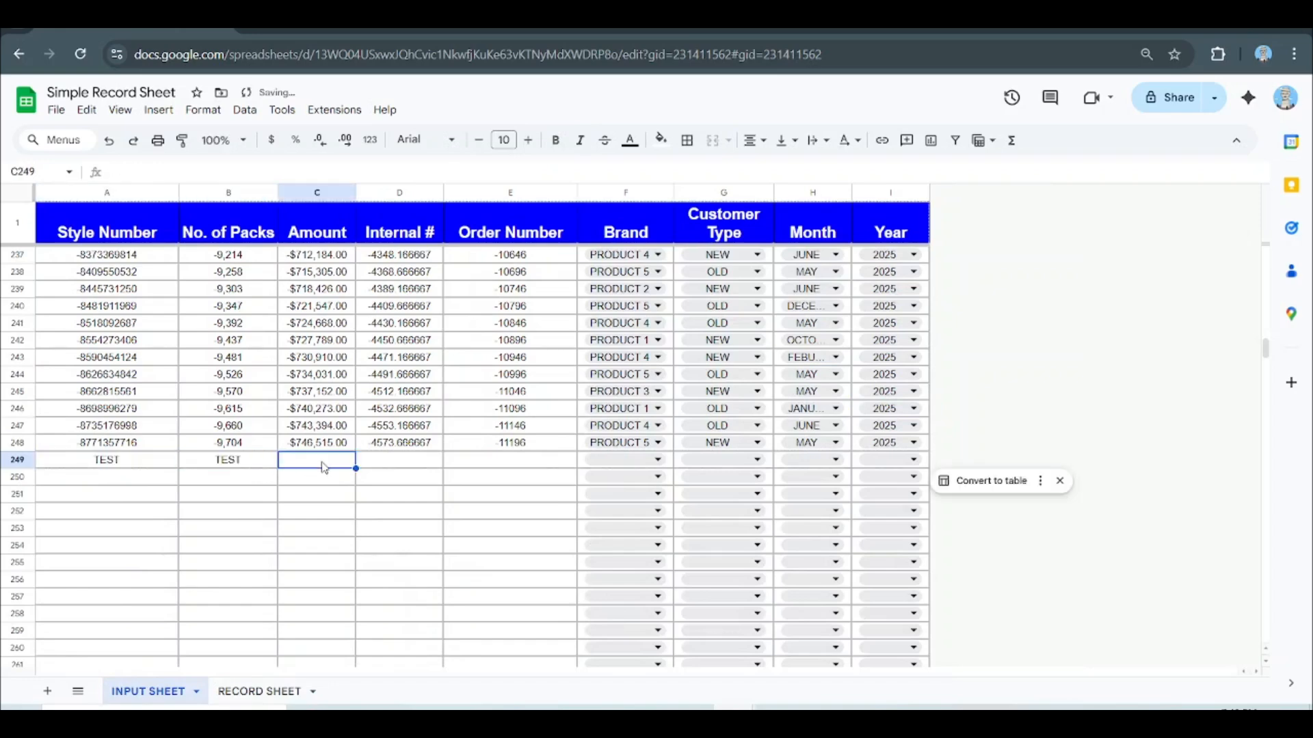
Step: Enter amount 4564564, internal number 456456 and an order number in row 249, and check the RECORD SHEET for the new entry
type("4564564")
key("Tab")
type("456456")
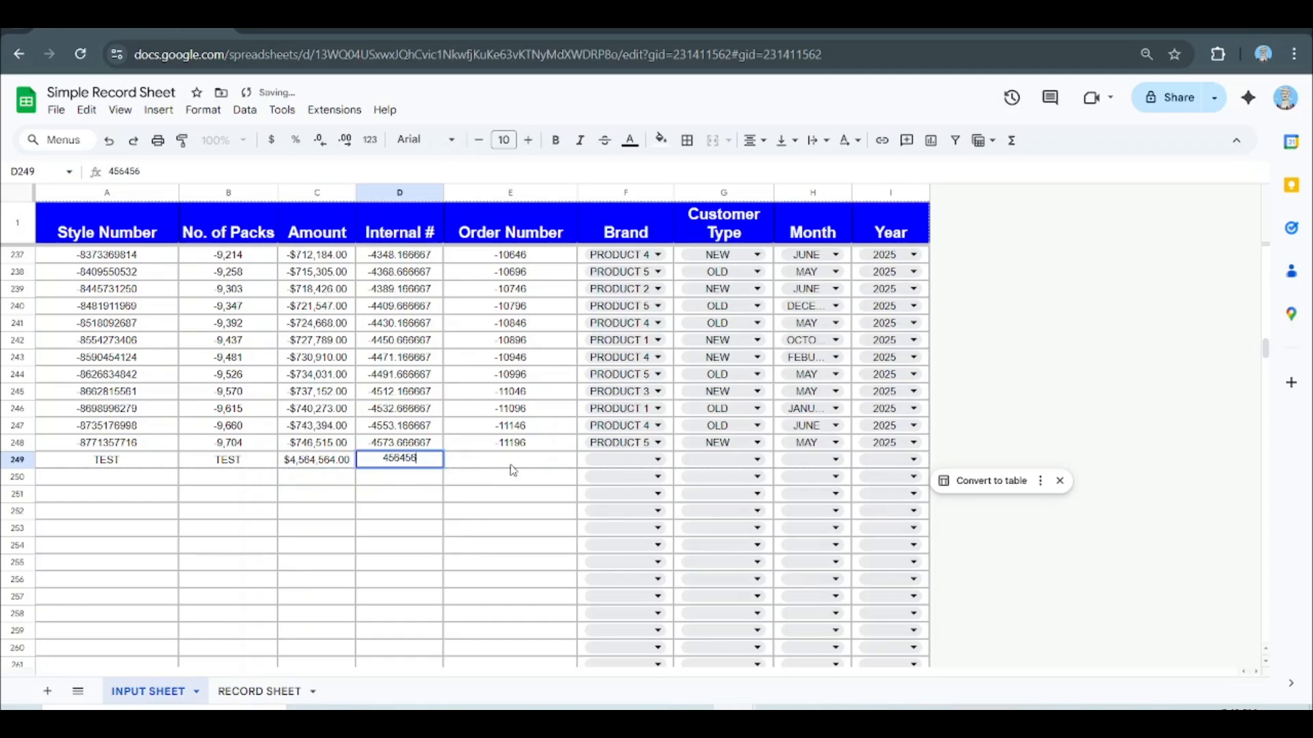
key("Tab")
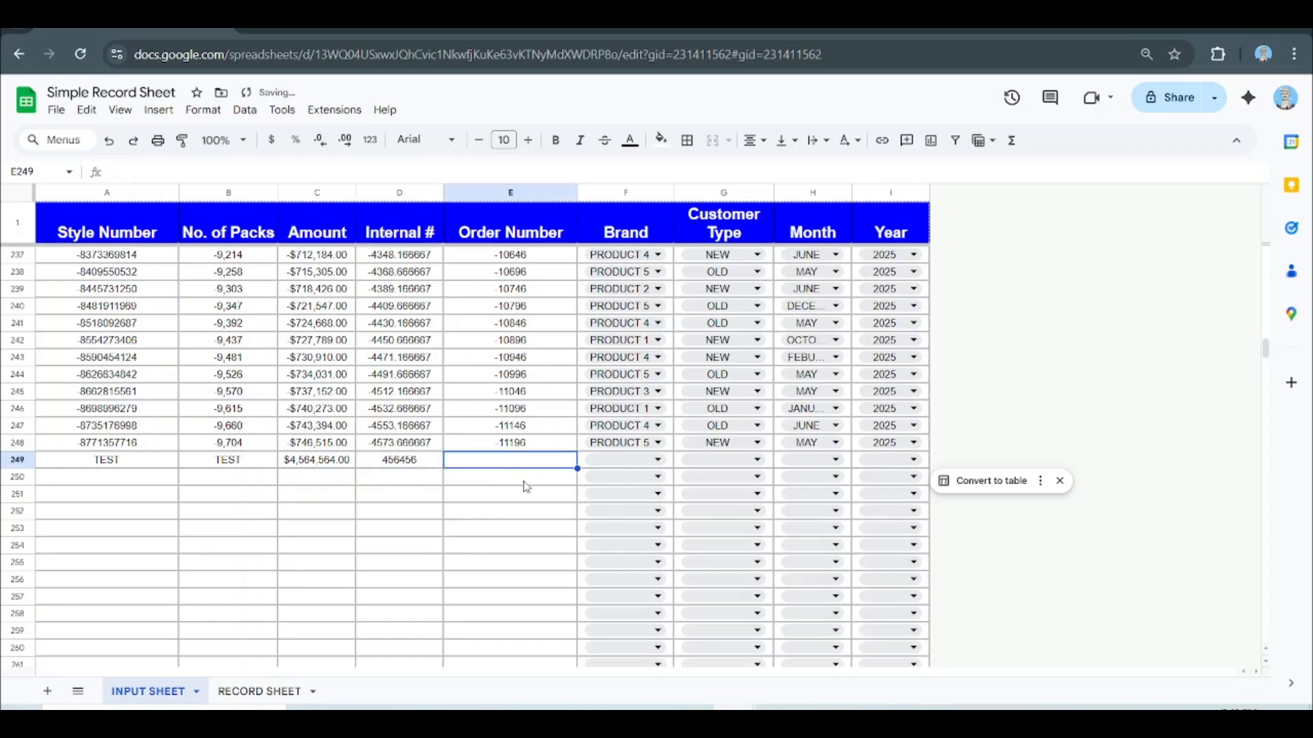
type("5465464")
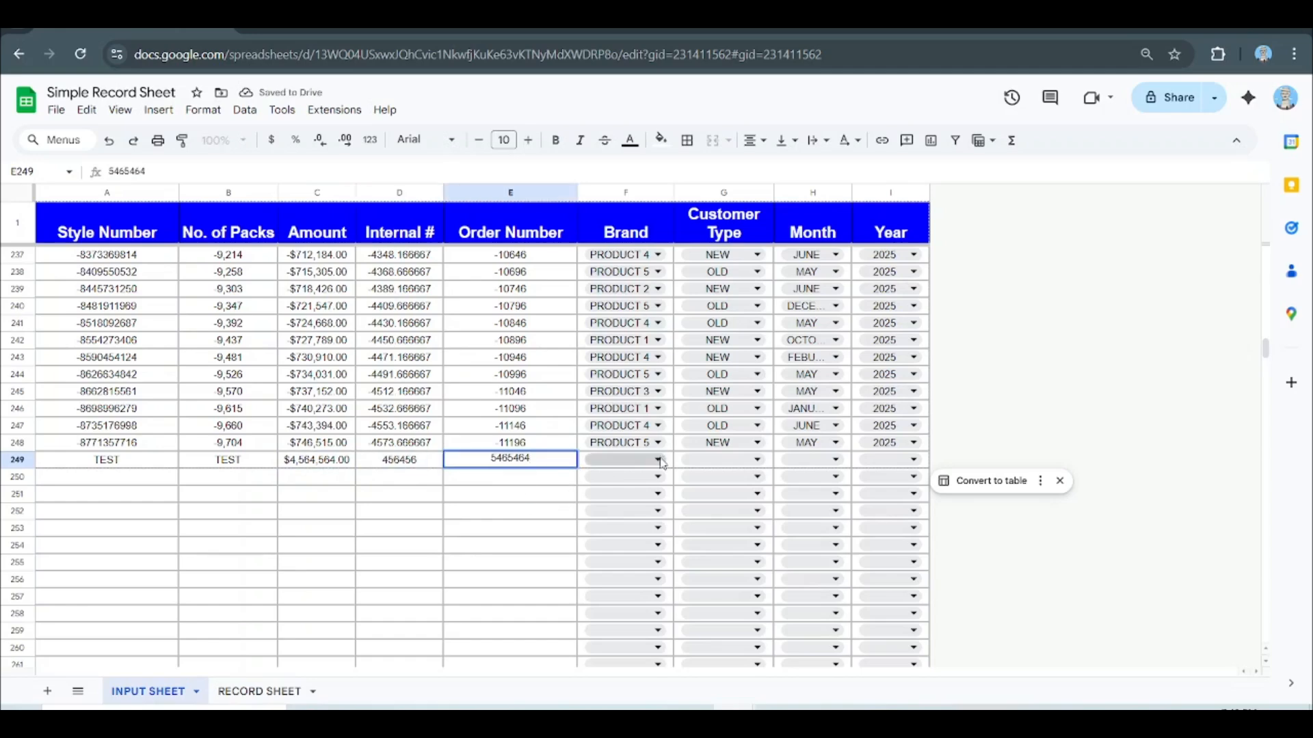
left_click(660, 458)
left_click(515, 493)
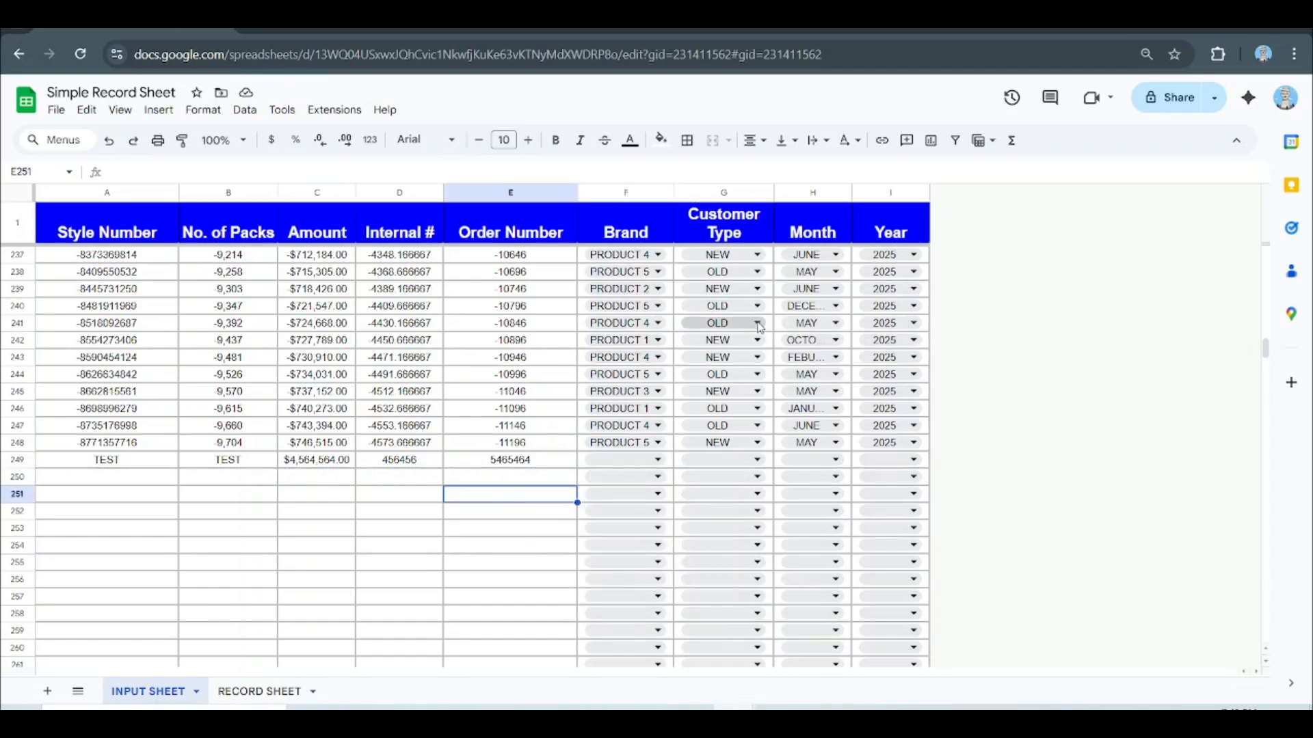
left_click(260, 691)
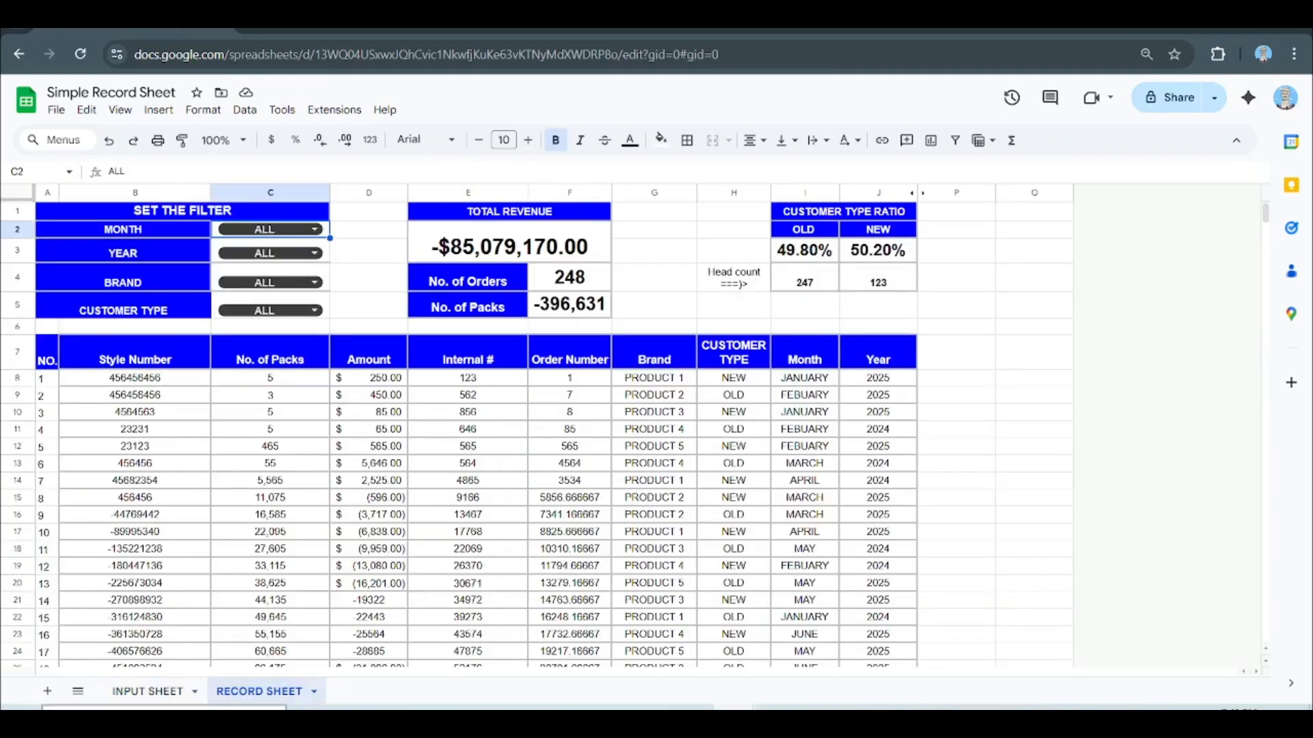
Step: Back on the INPUT SHEET, set row 249's brand to PRODUCT 4 and its customer type to NEW
left_click(153, 691)
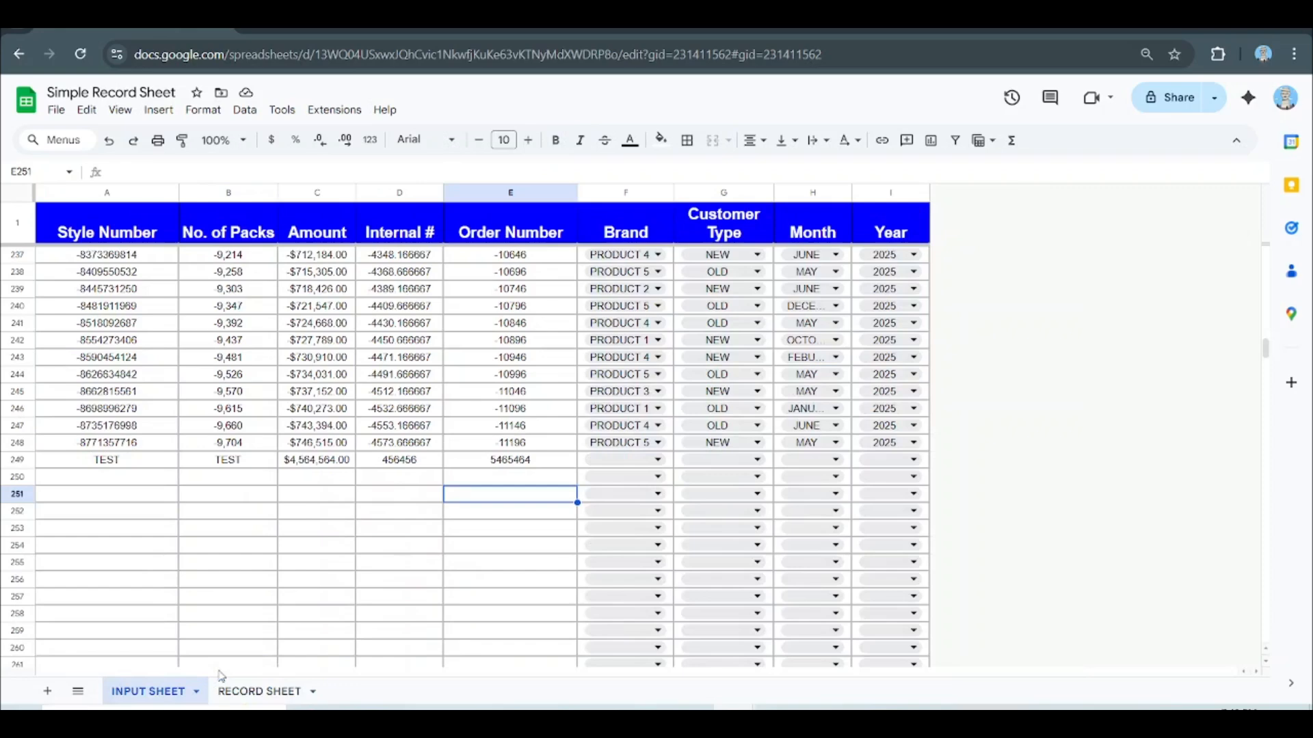
left_click(655, 461)
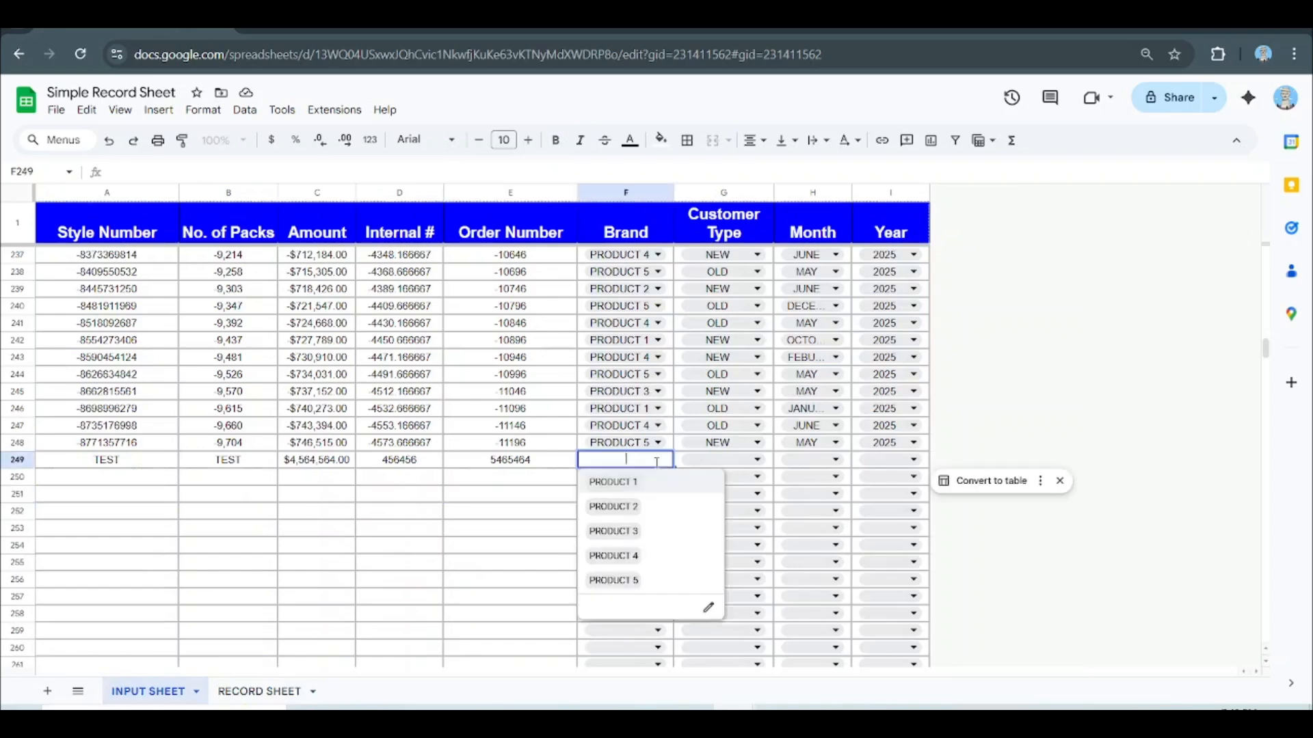
left_click(634, 558)
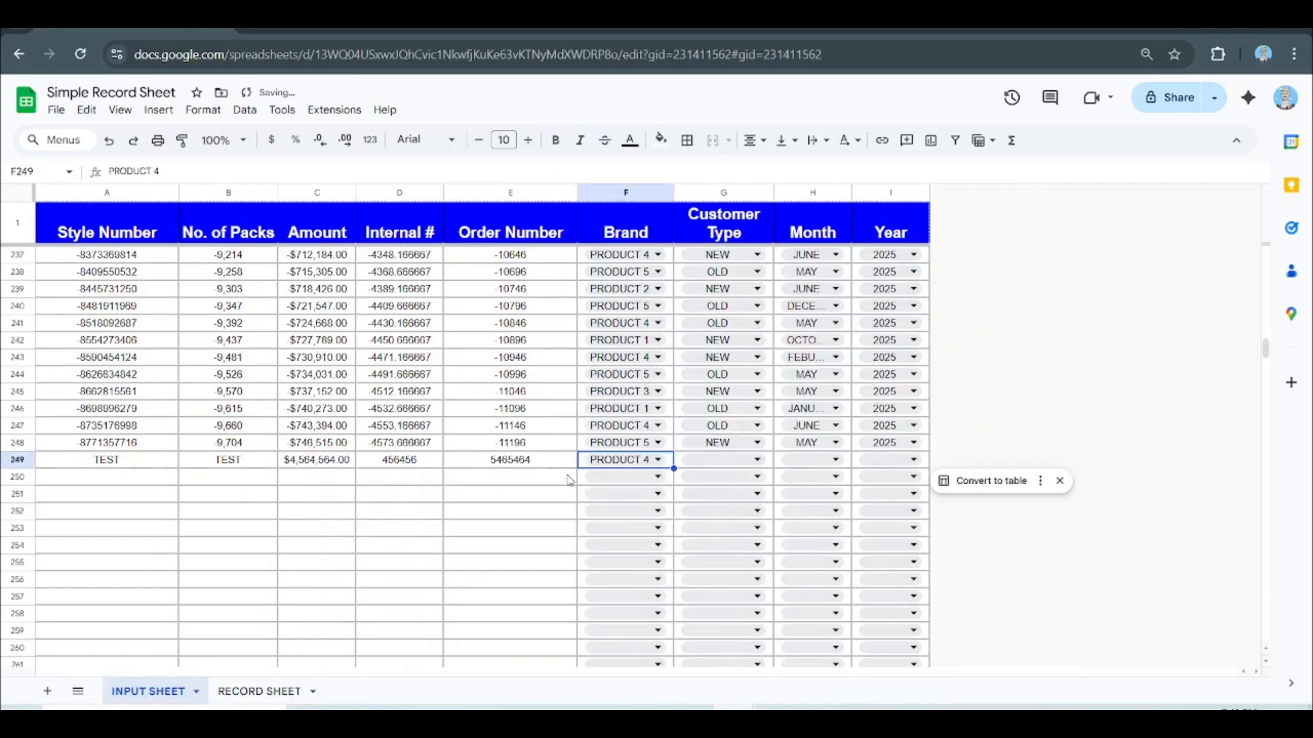
left_click(743, 460)
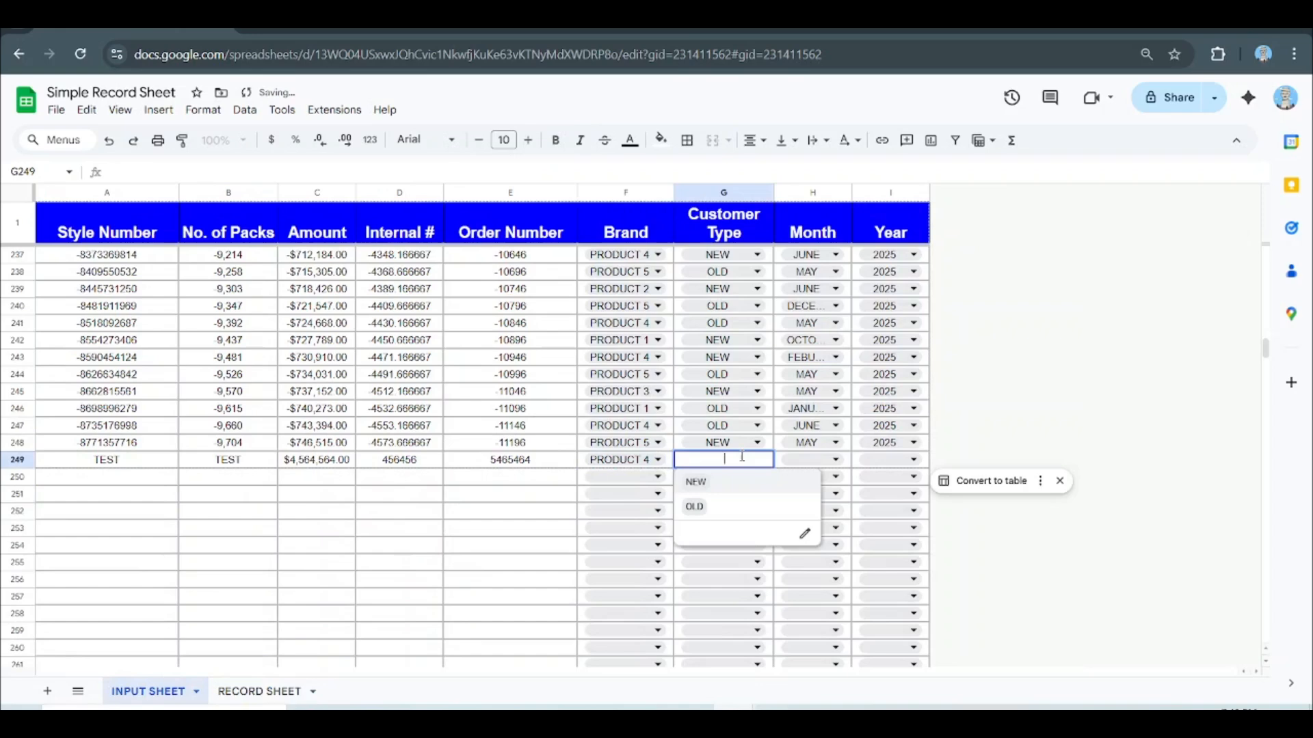
left_click(707, 488)
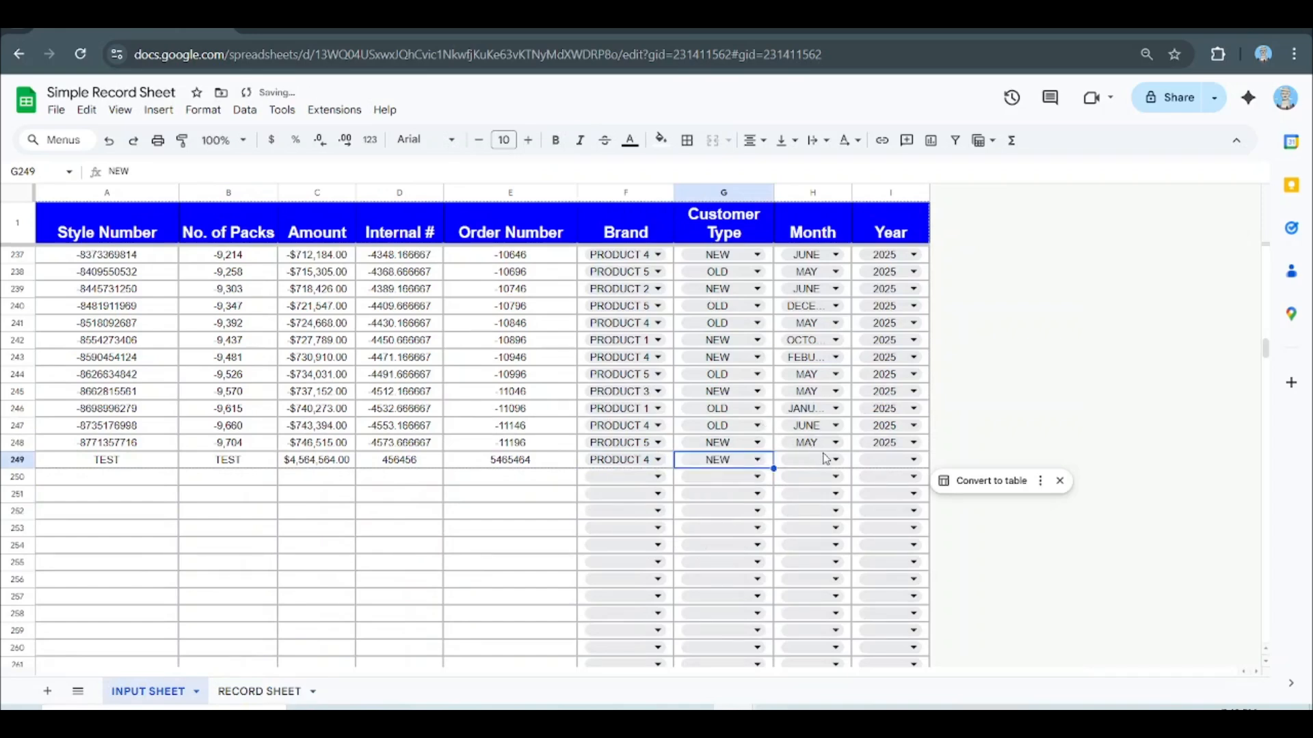
Step: Set the month of row 249 to JUNE and its year to 2026
left_click(824, 461)
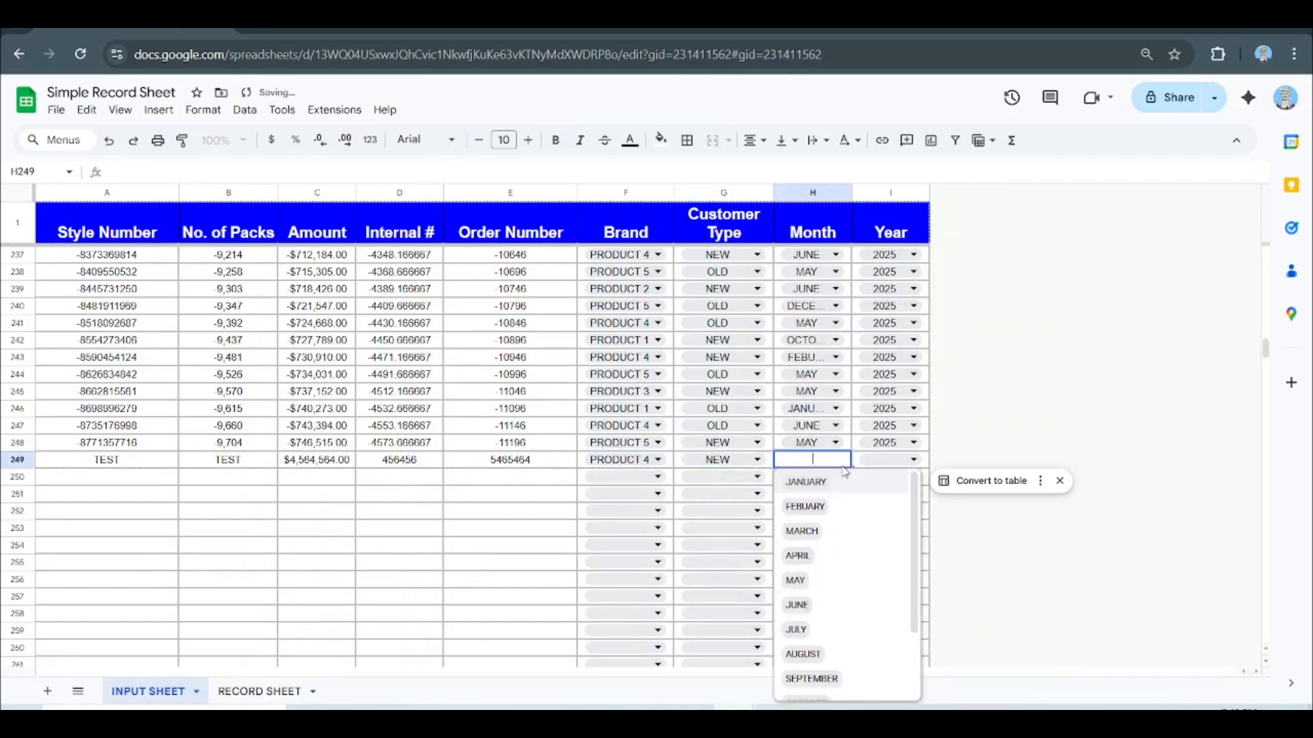
left_click(820, 606)
left_click(911, 460)
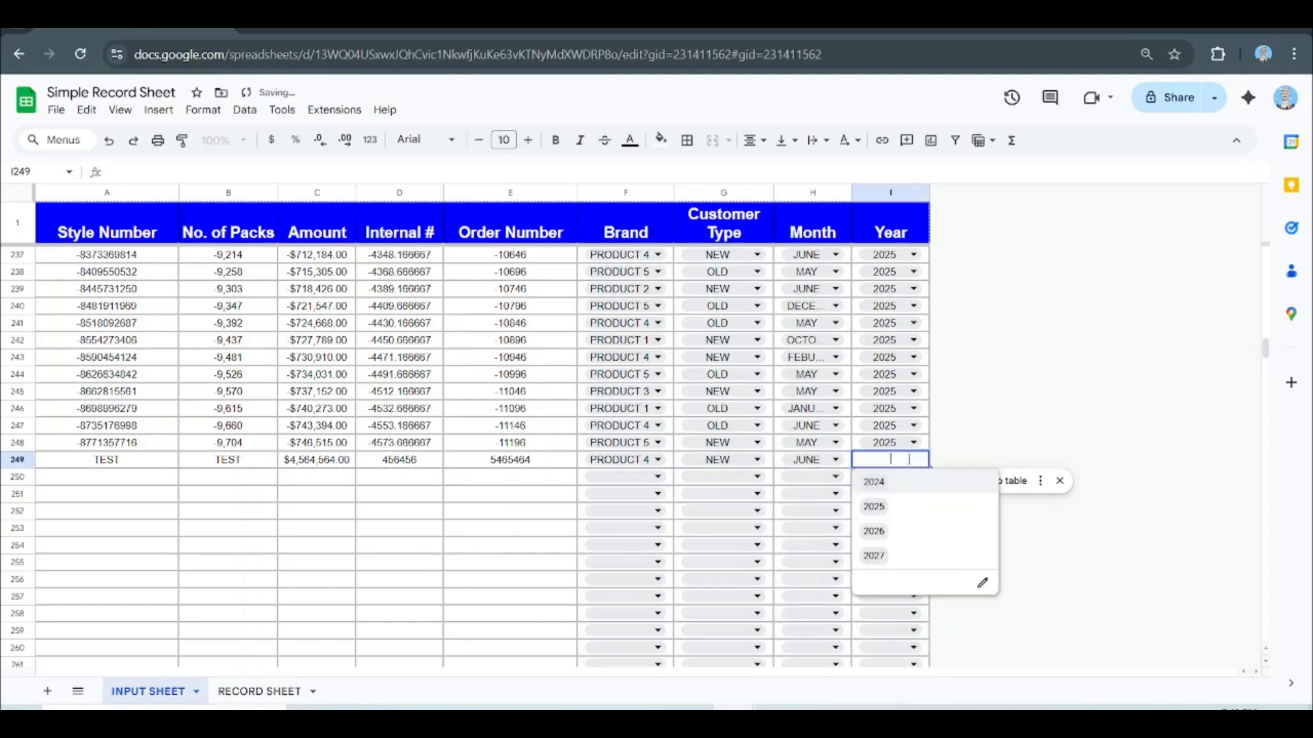
left_click(877, 532)
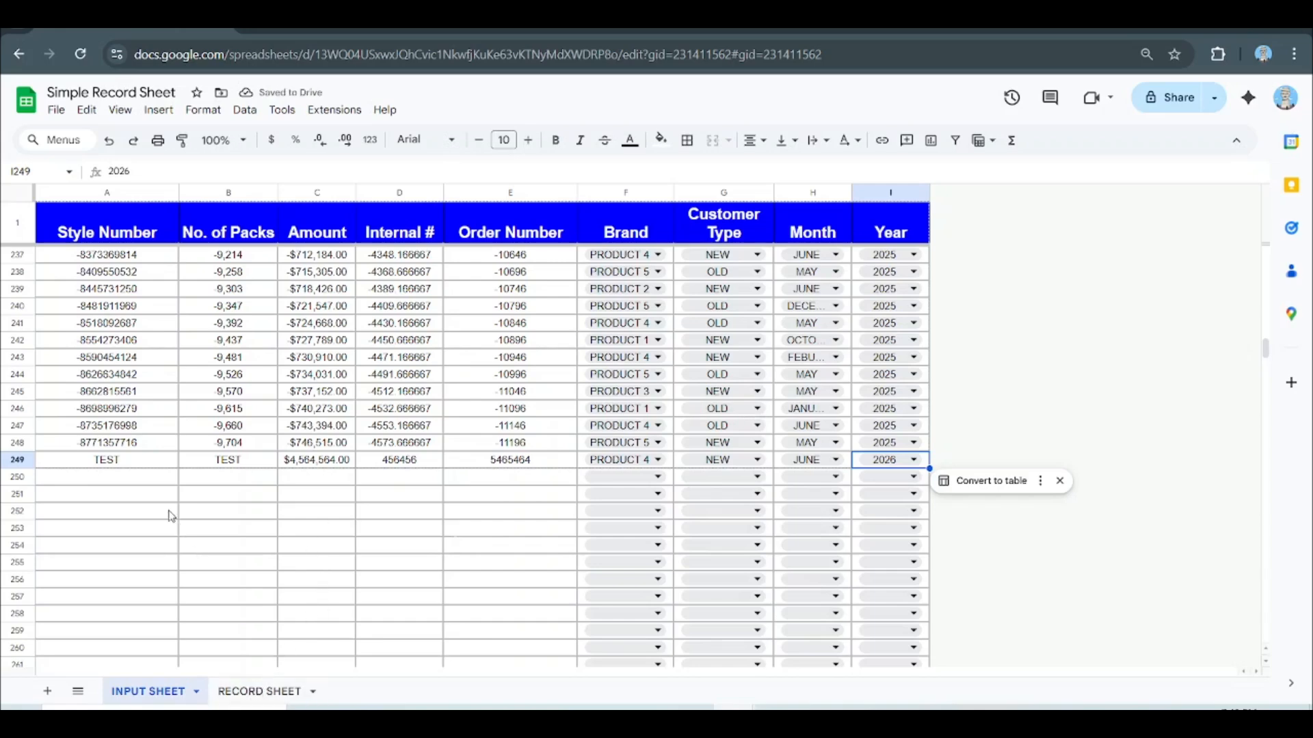
Step: On the RECORD SHEET, set the month filter to JUNE and the customer type filter to NEW
left_click(265, 693)
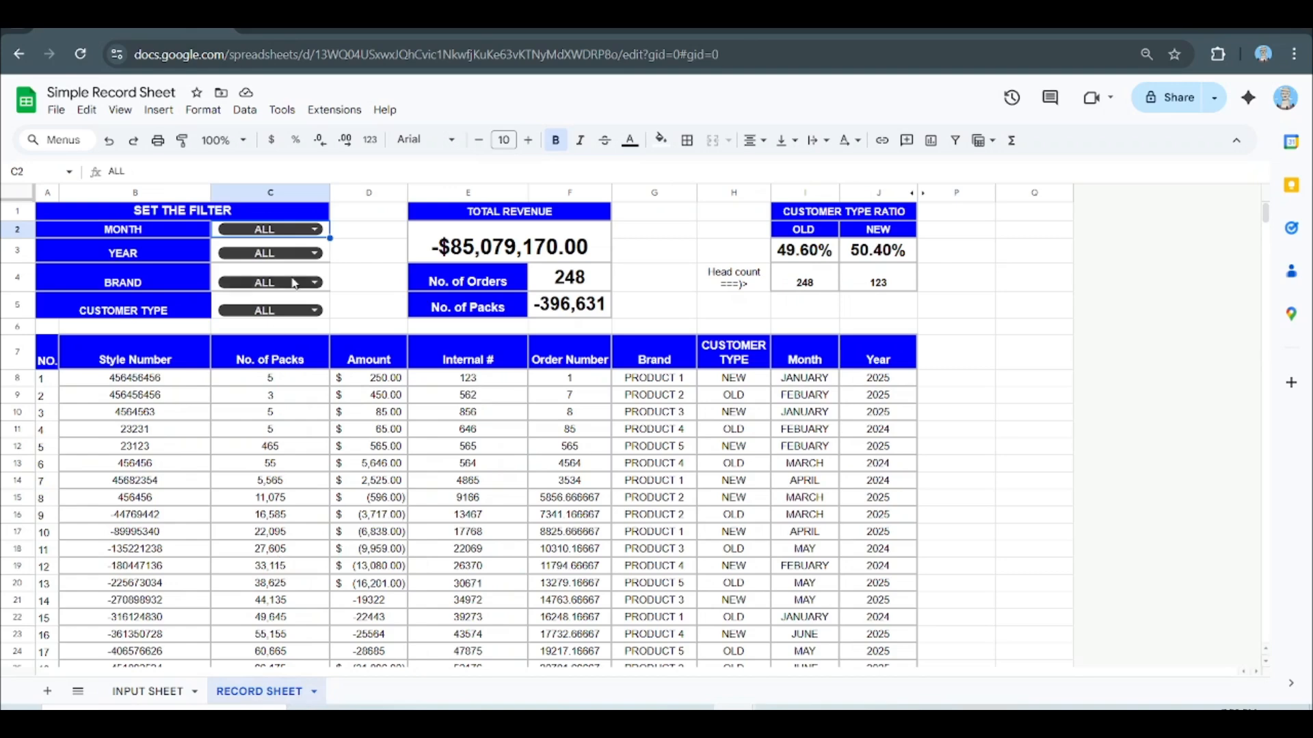
left_click(276, 231)
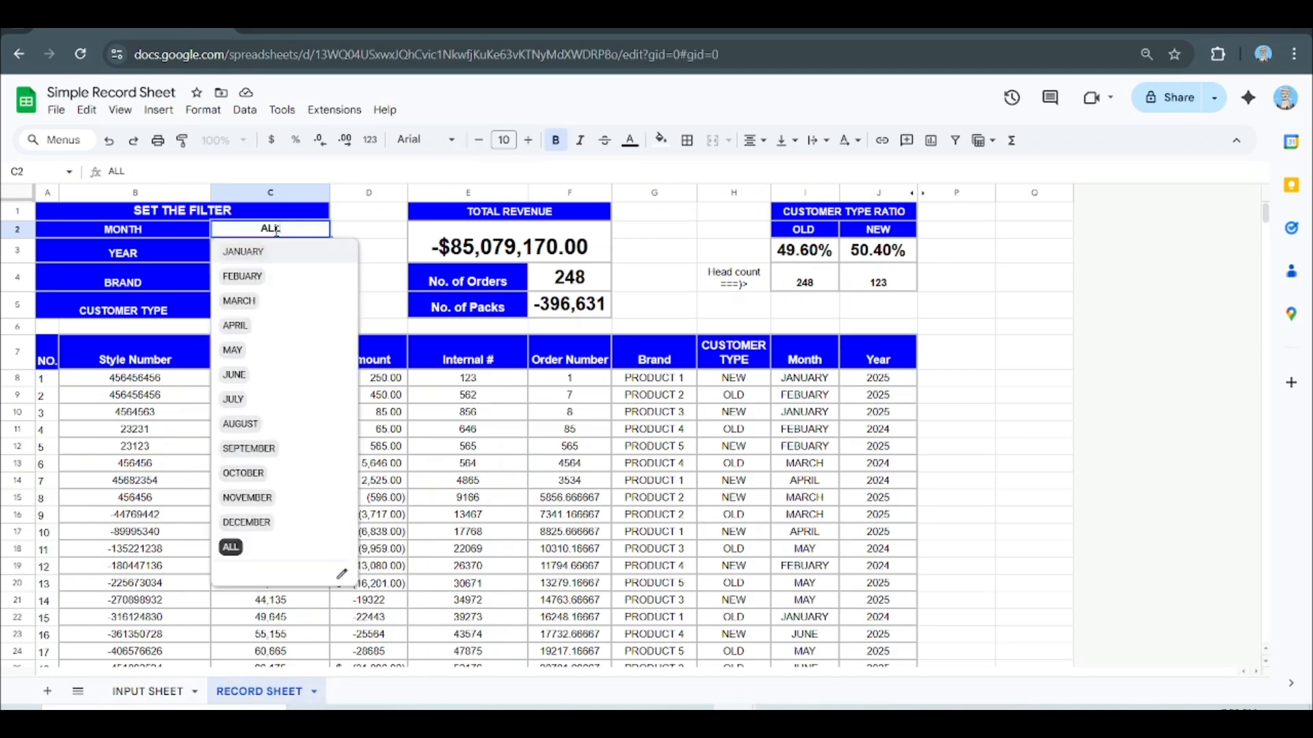
left_click(243, 378)
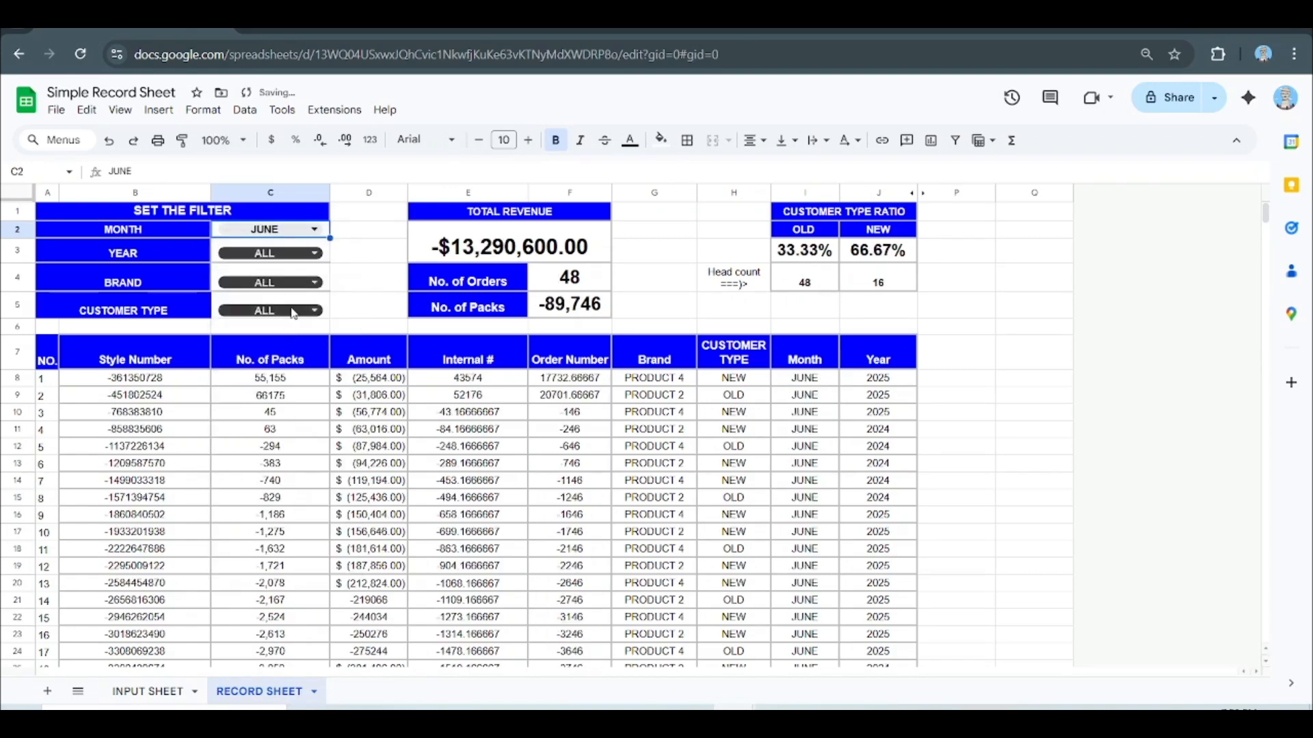
left_click(289, 315)
left_click(240, 357)
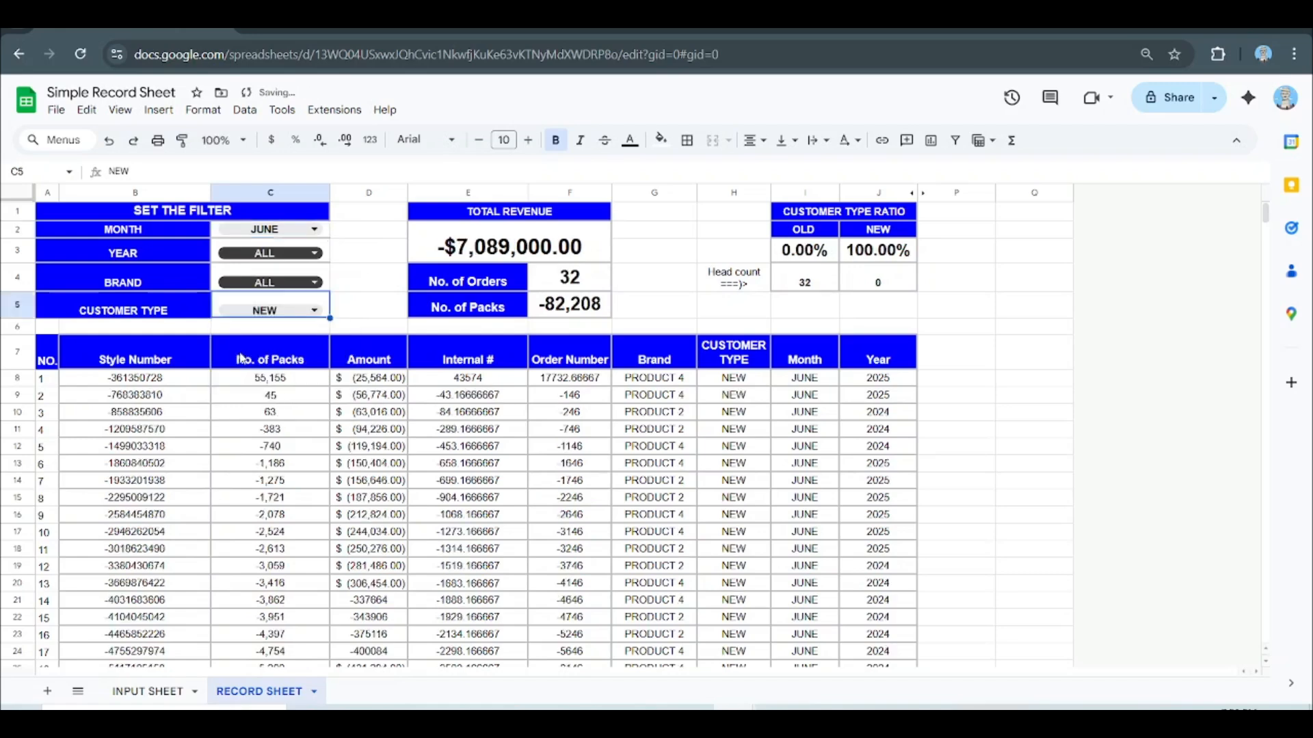
Step: Narrow the RECORD SHEET filters to brand PRODUCT 4 and year 2026 to find the TEST entry
left_click(297, 289)
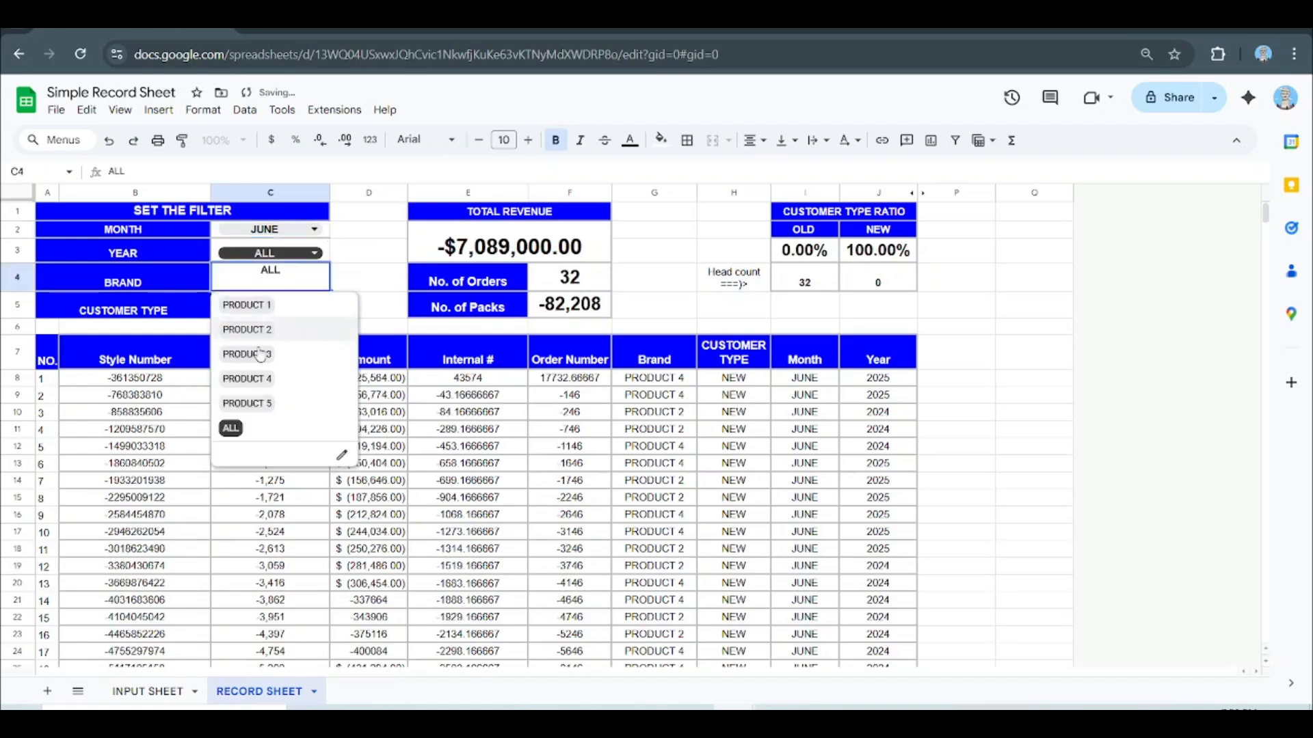
left_click(258, 375)
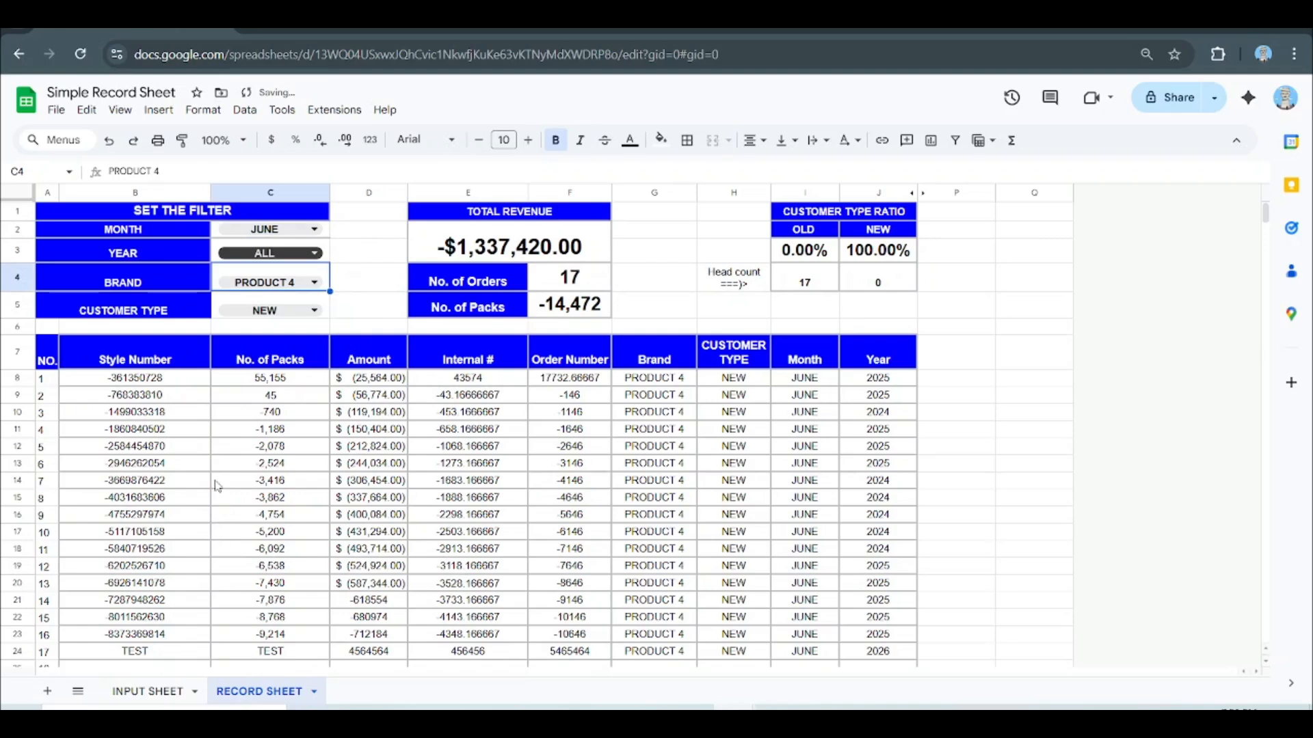
left_click(294, 254)
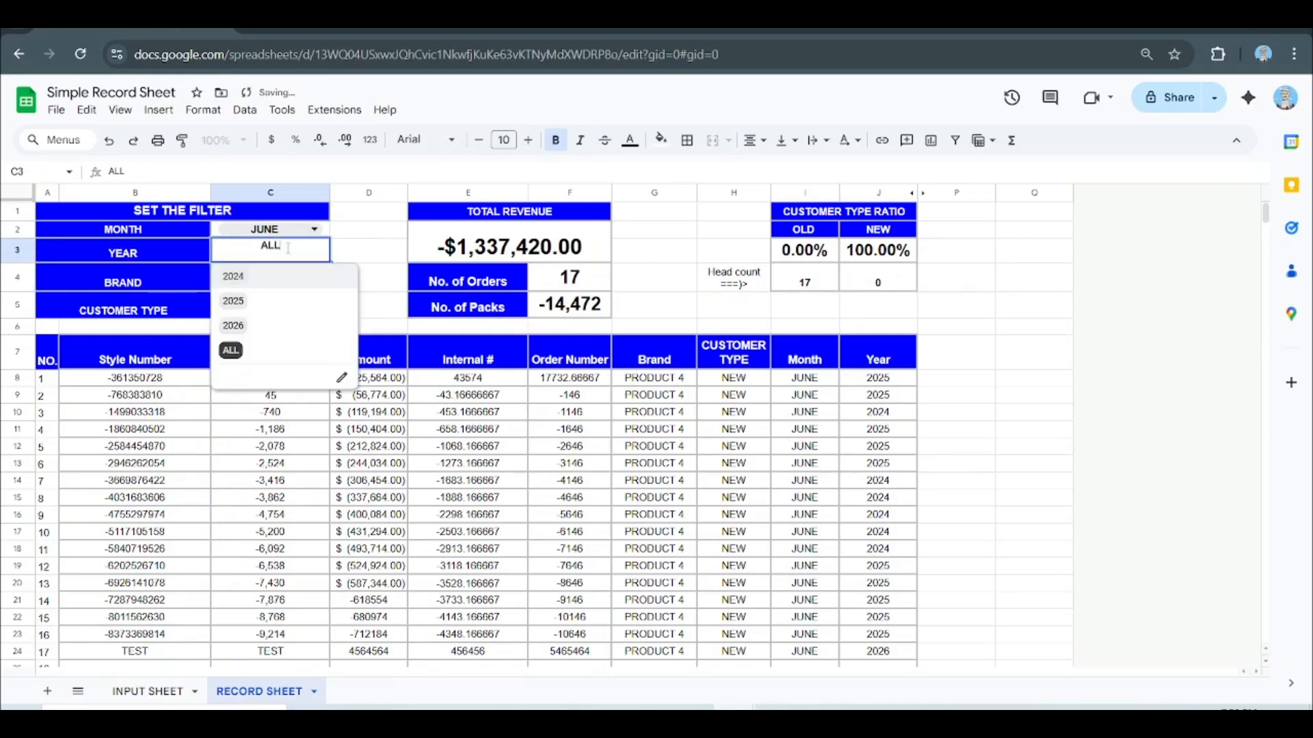
left_click(234, 326)
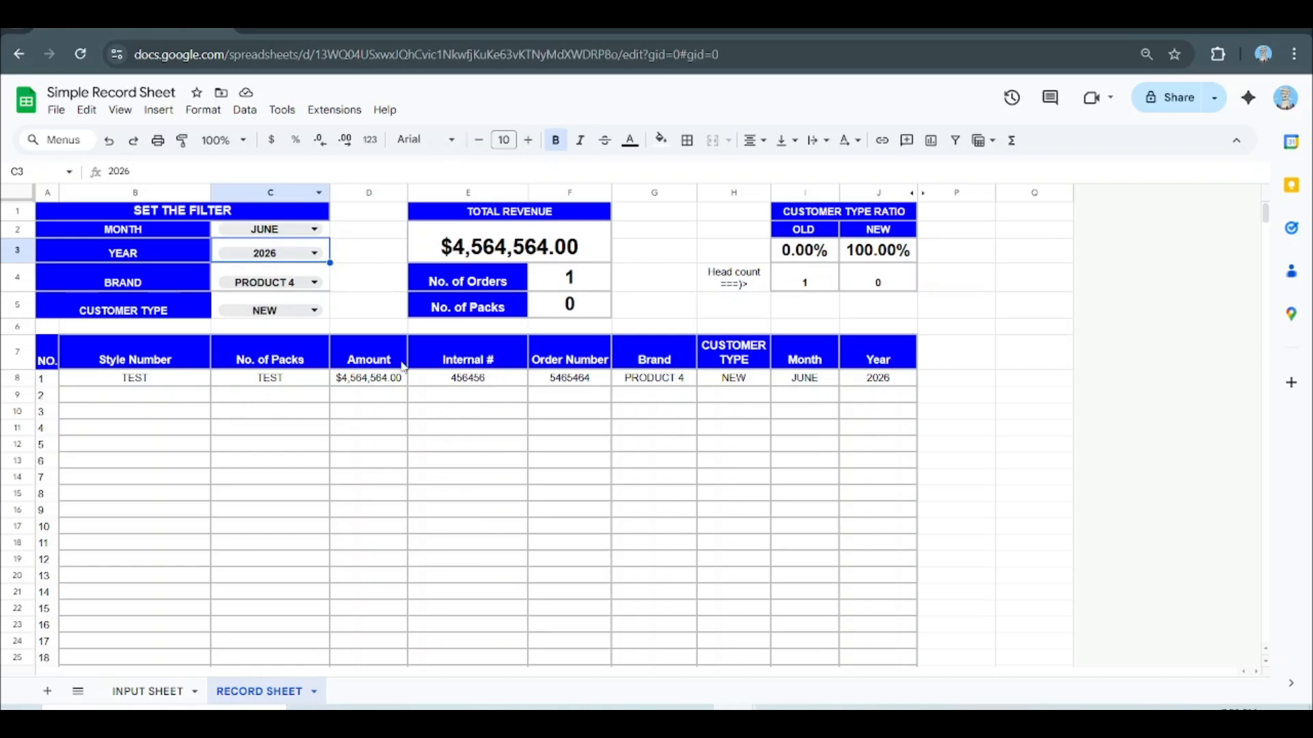
Step: Set the brand filter back to ALL and the year filter to 2025
left_click(284, 286)
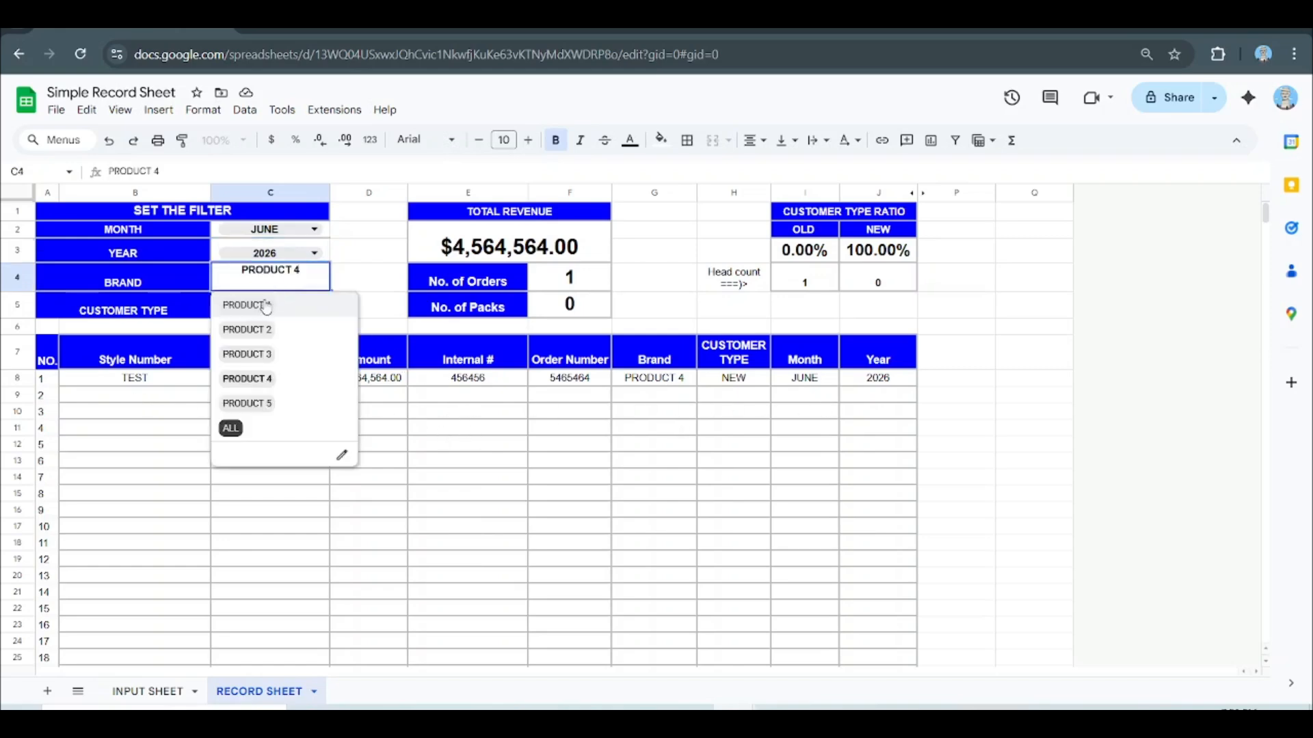
left_click(231, 429)
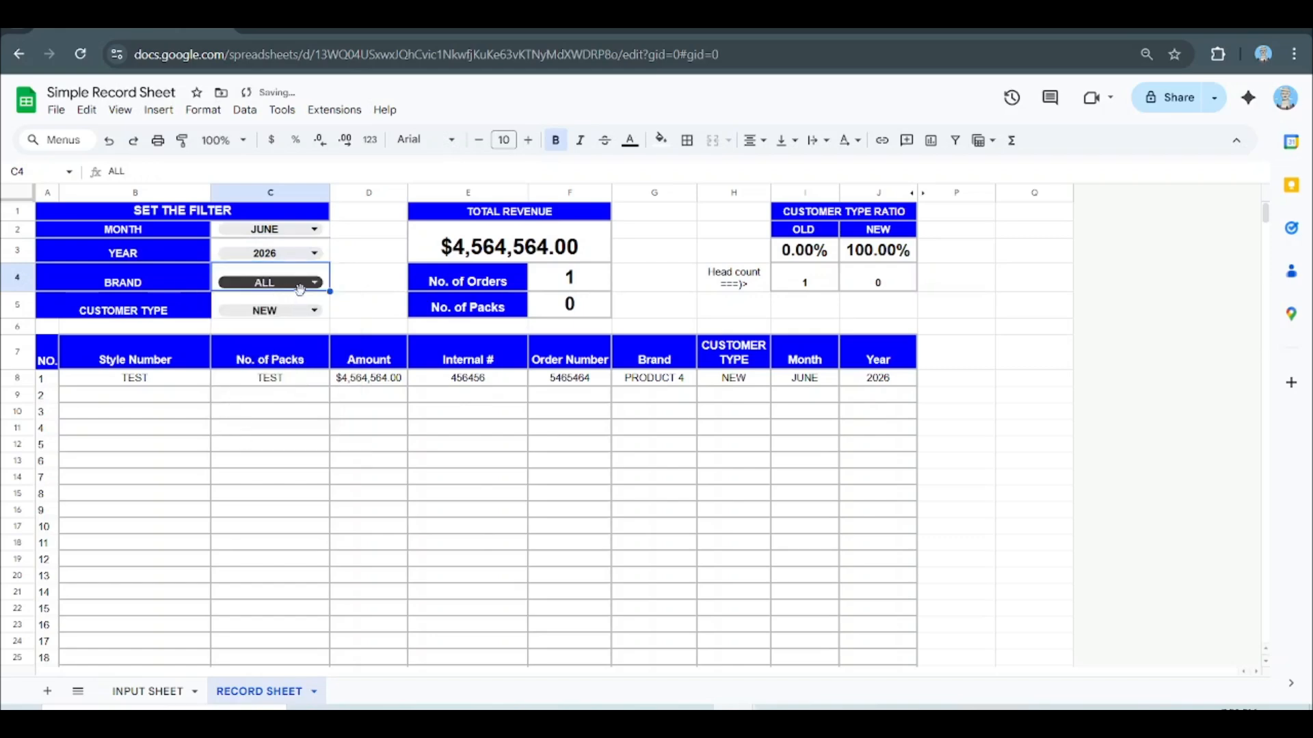
left_click(301, 255)
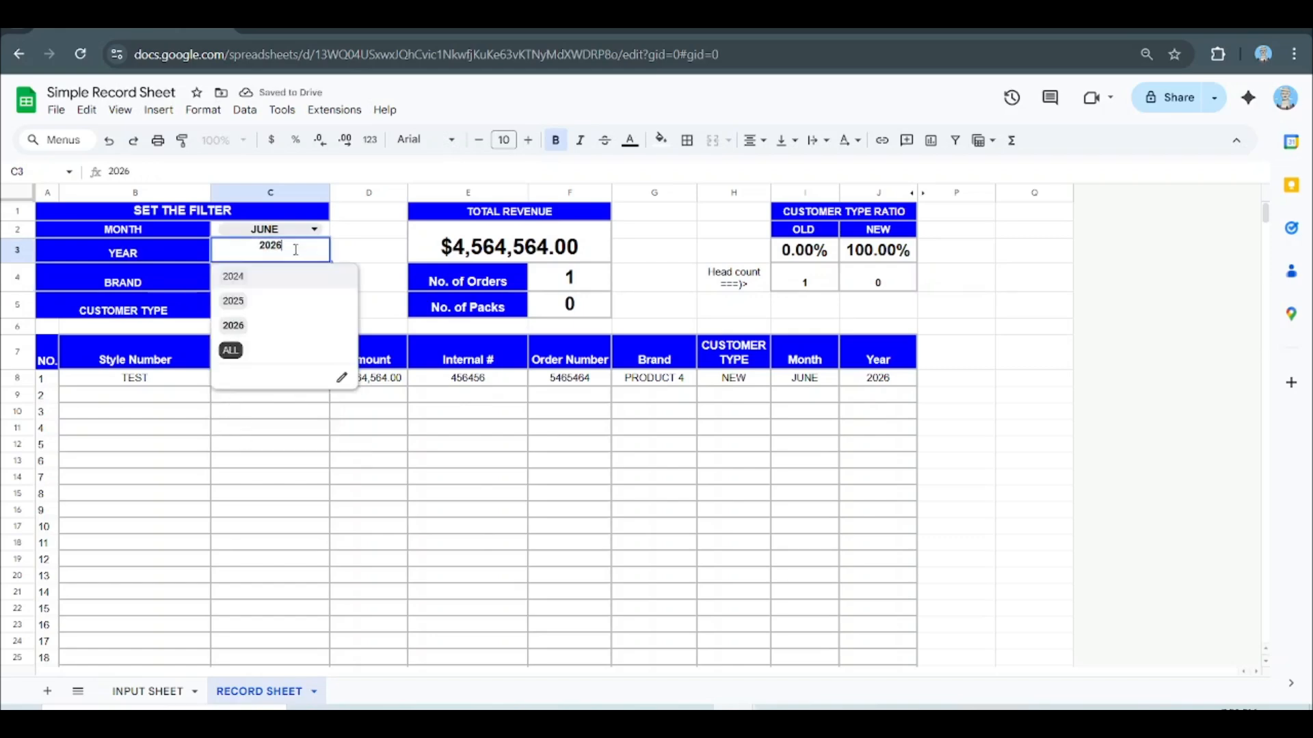
left_click(352, 249)
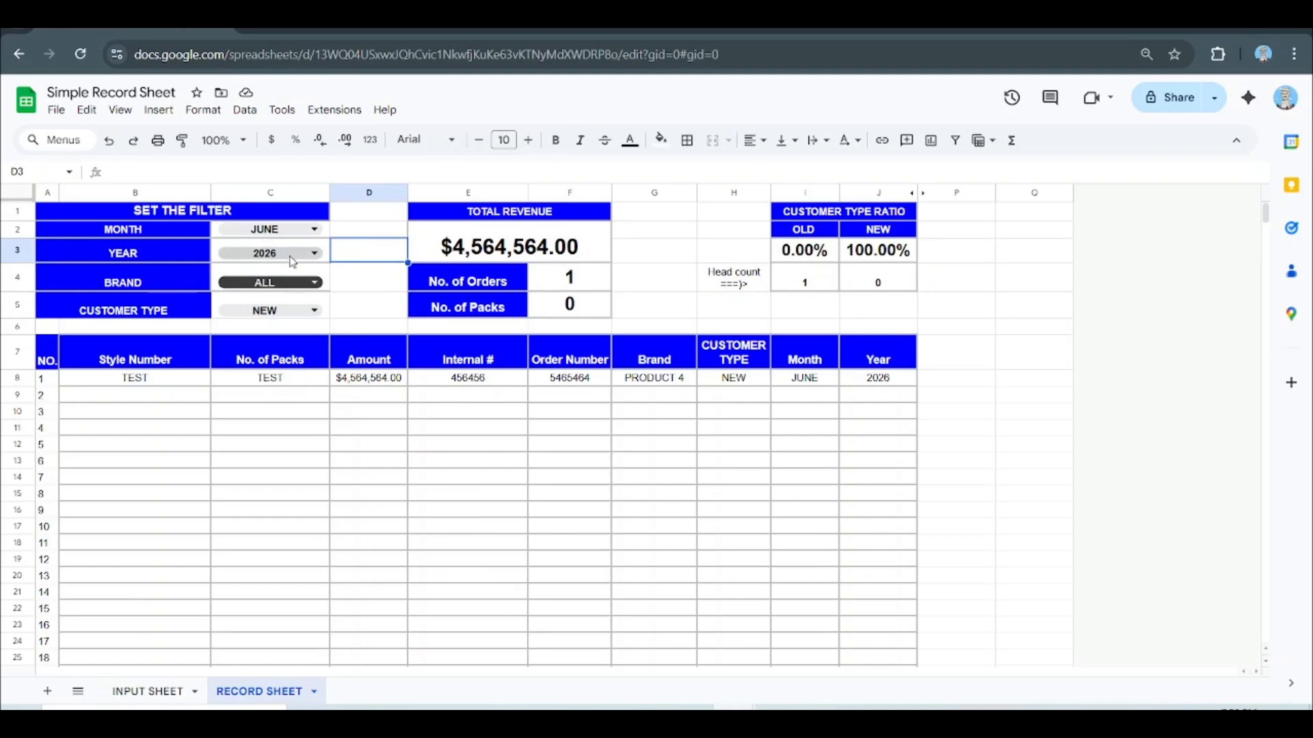
left_click(287, 260)
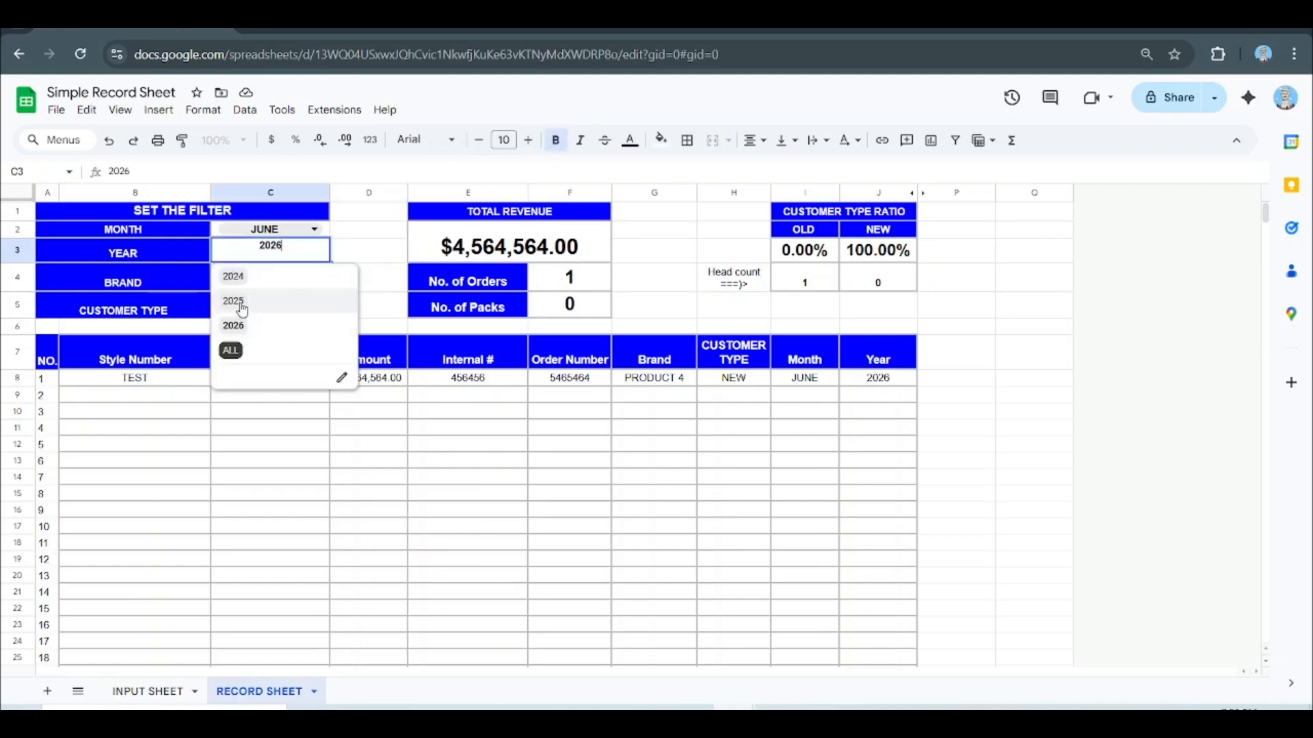
left_click(243, 308)
Step: Look through the records filtered for JUNE 2025 and customer type NEW on the RECORD SHEET
scroll(352, 460, "down", 4)
scroll(352, 459, "up", 3)
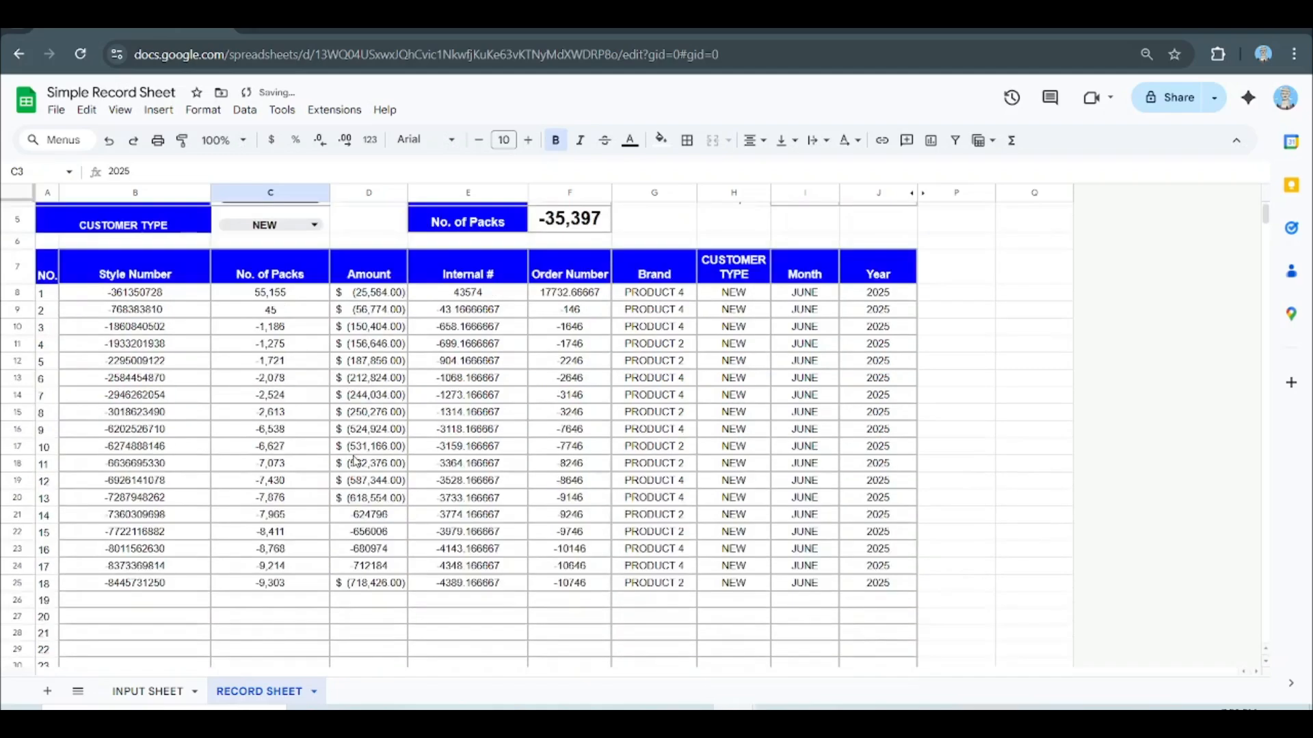
scroll(524, 476, "up", 2)
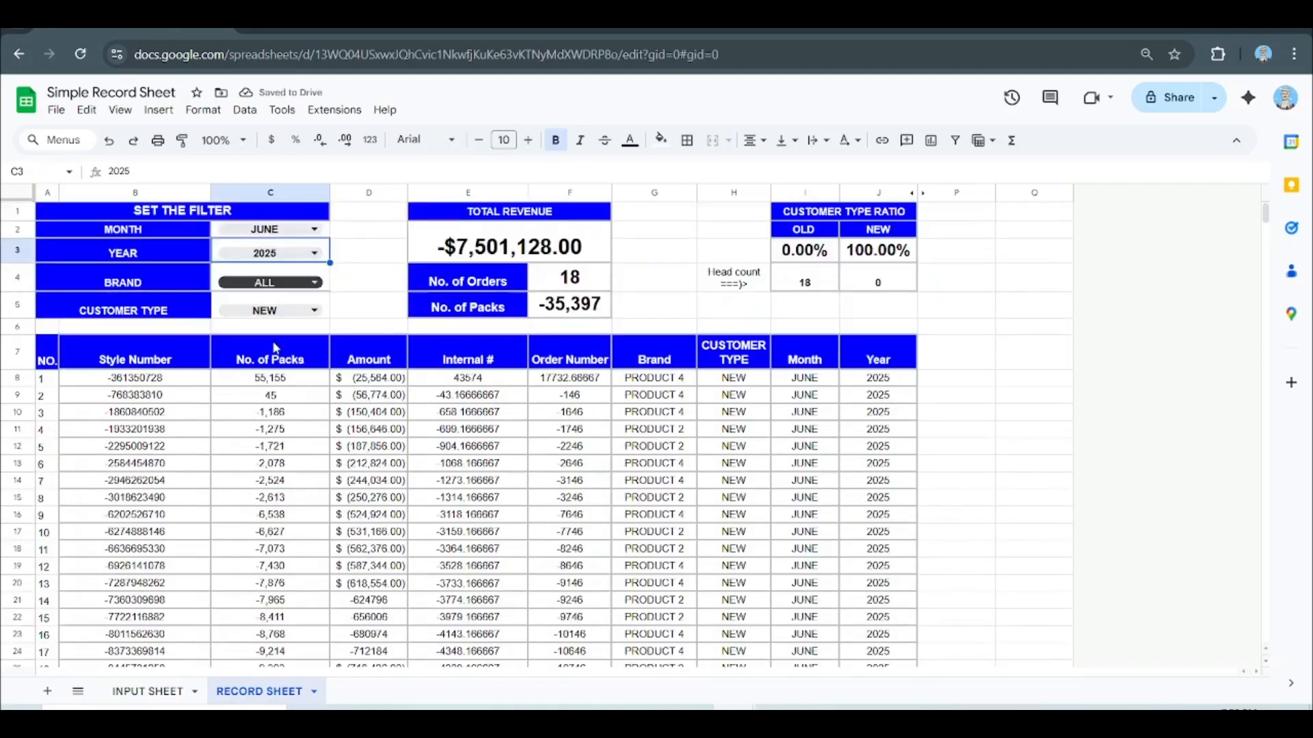
scroll(345, 430, "down", 4)
scroll(353, 435, "up", 4)
scroll(339, 421, "down", 3)
scroll(278, 390, "up", 3)
Step: Return to the INPUT SHEET and review its columns and the empty rows beneath the TEST entry
left_click(149, 691)
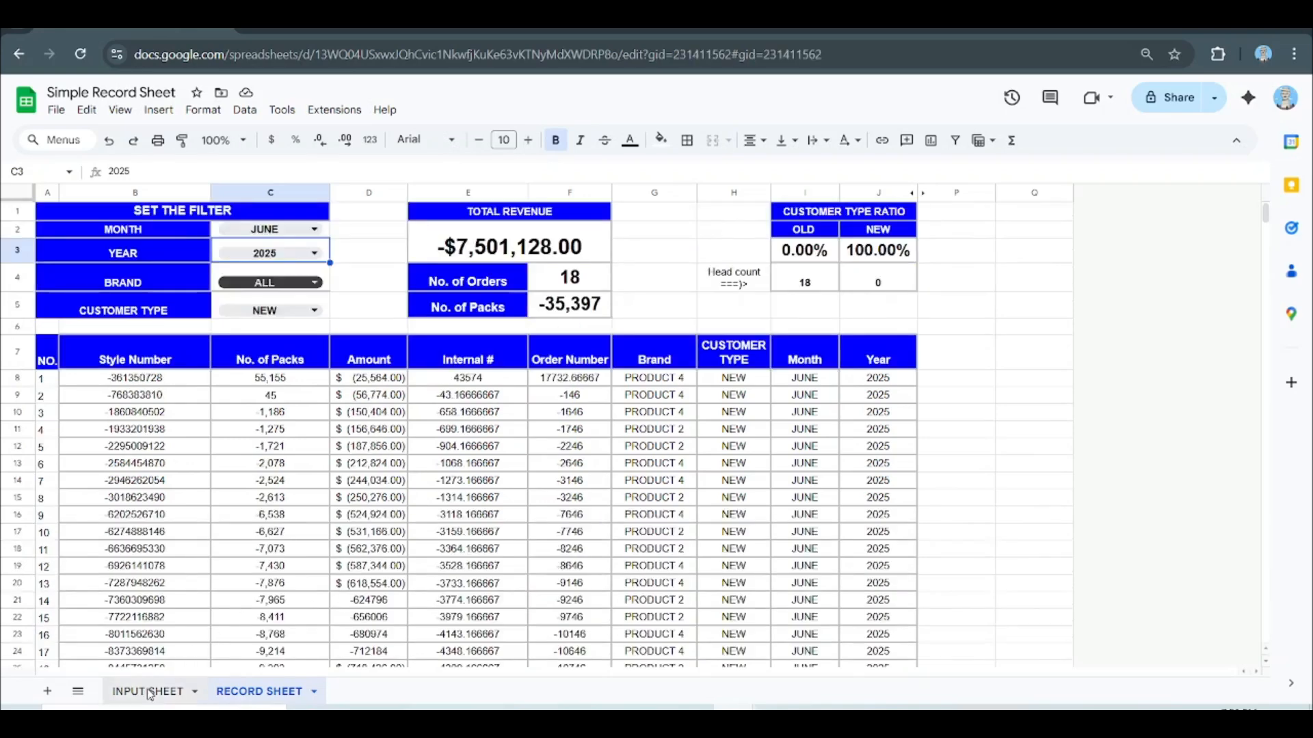
left_click(519, 511)
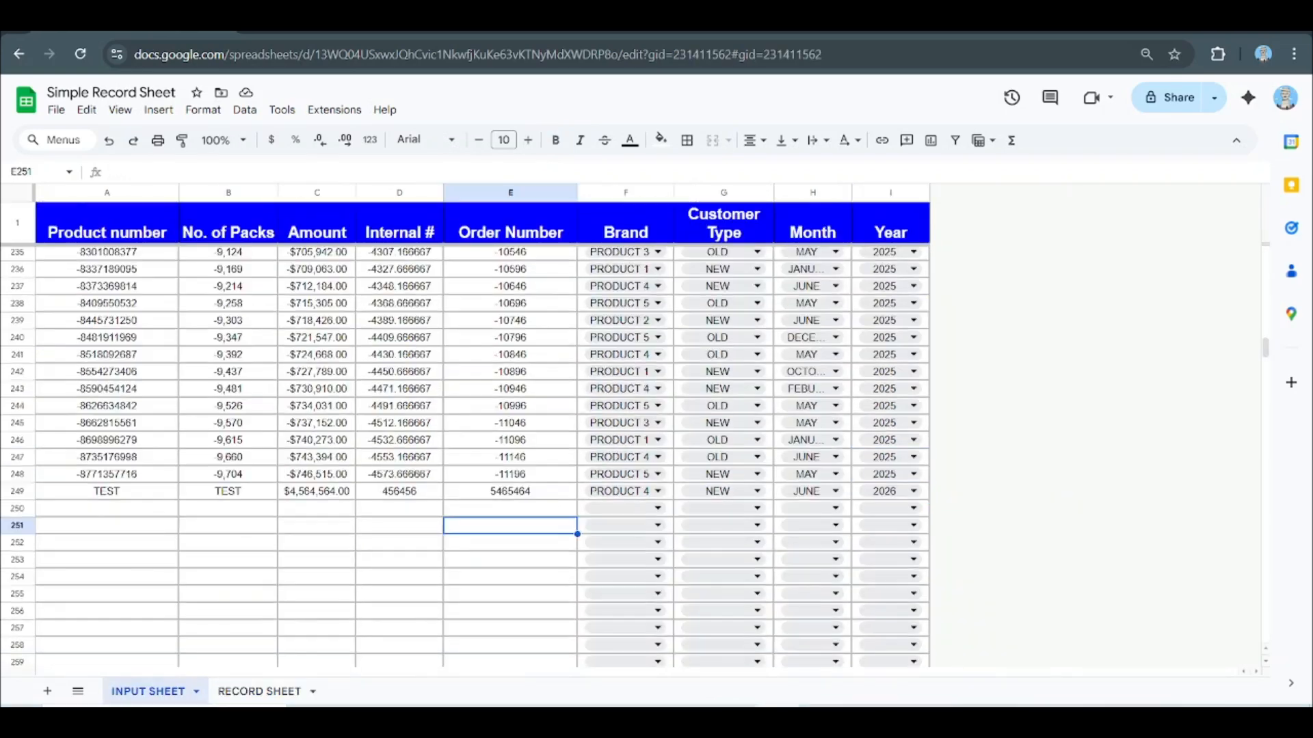
left_click(229, 513)
left_click(414, 560)
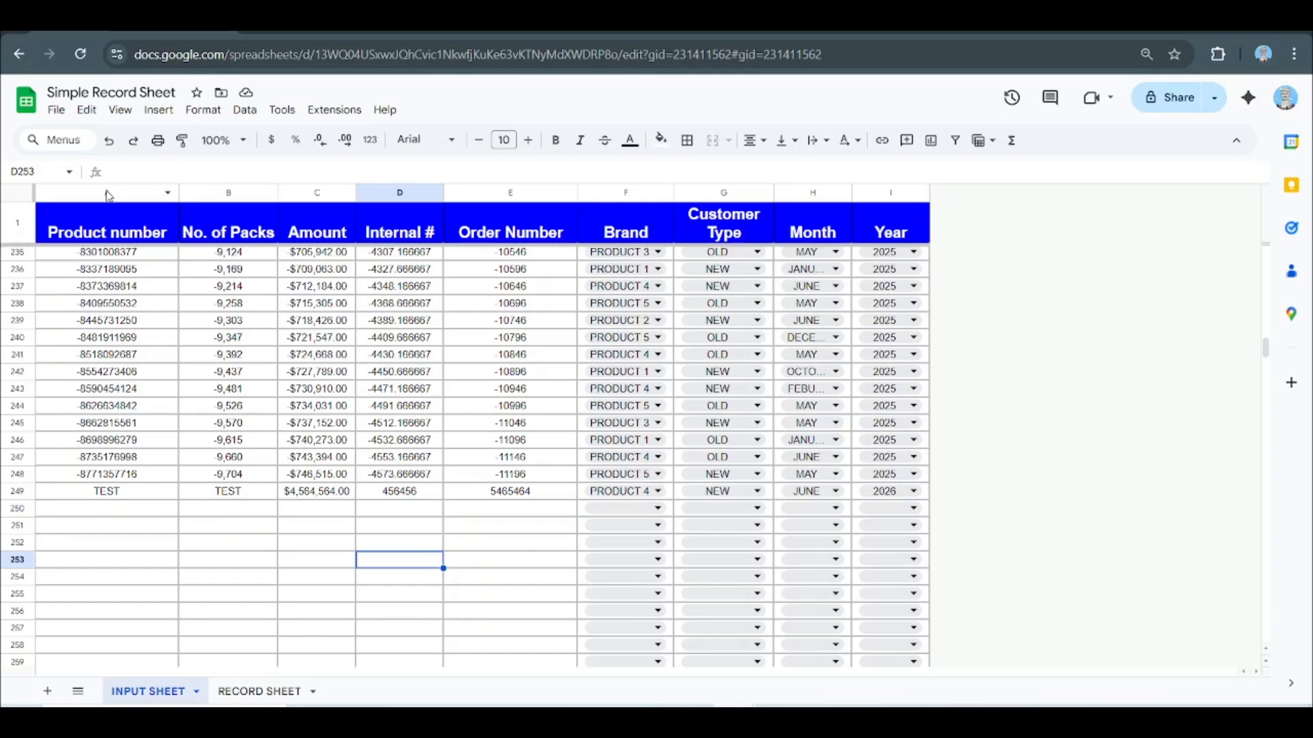
left_click_drag(100, 198, 556, 411)
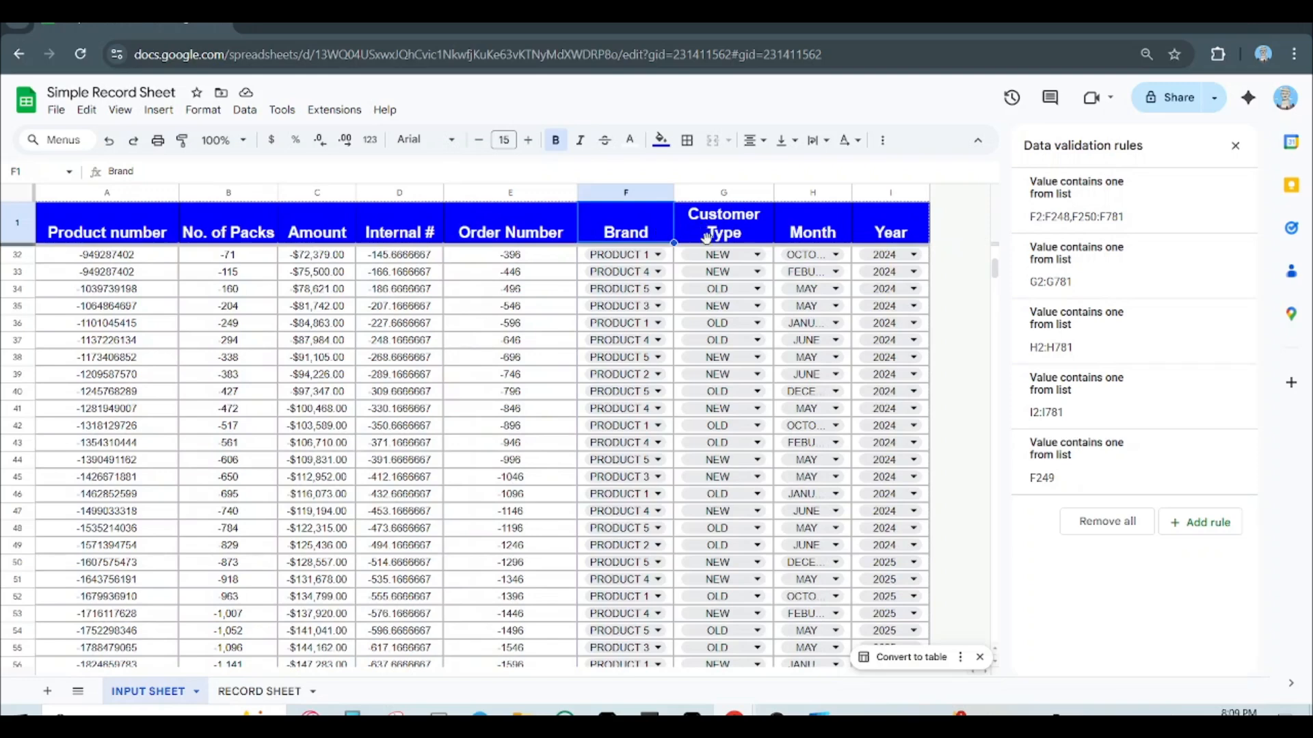
Step: Examine the dropdown columns Customer Type, Month, Year and Brand on the INPUT SHEET
left_click(706, 236)
left_click(806, 232)
left_click(882, 230)
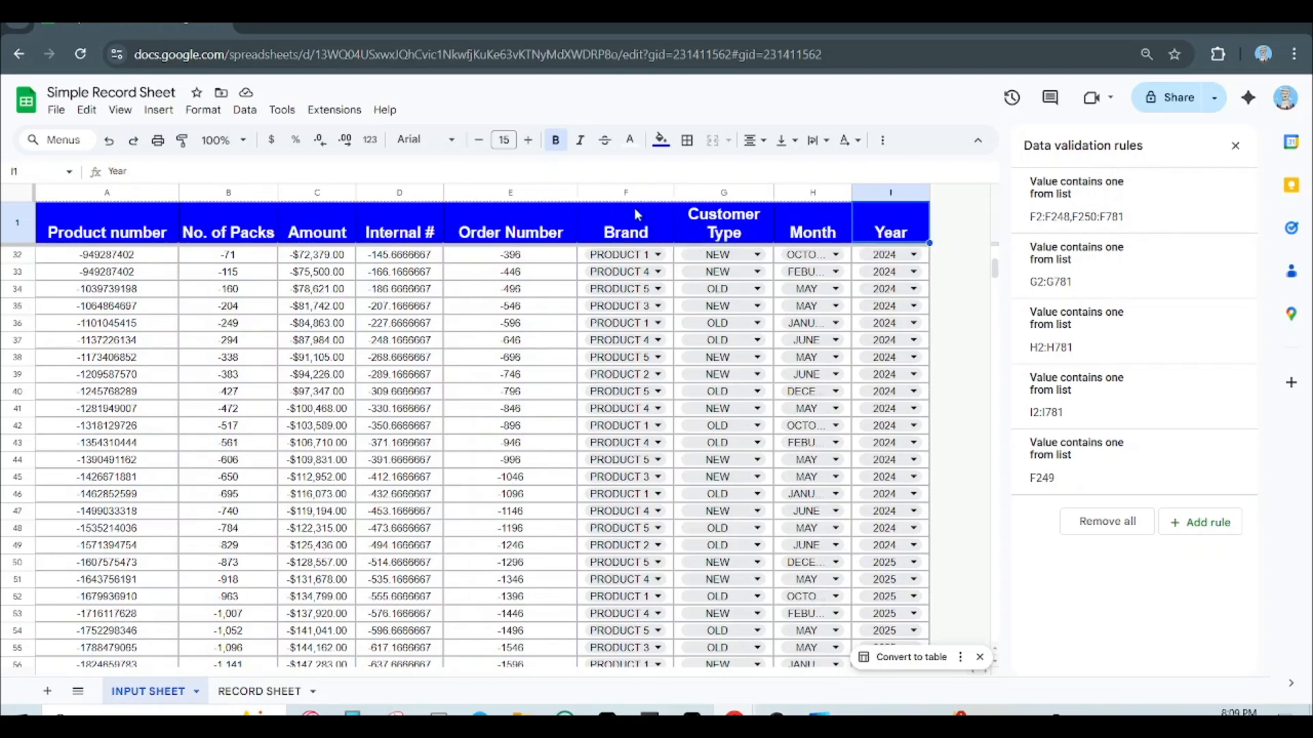
left_click(633, 219)
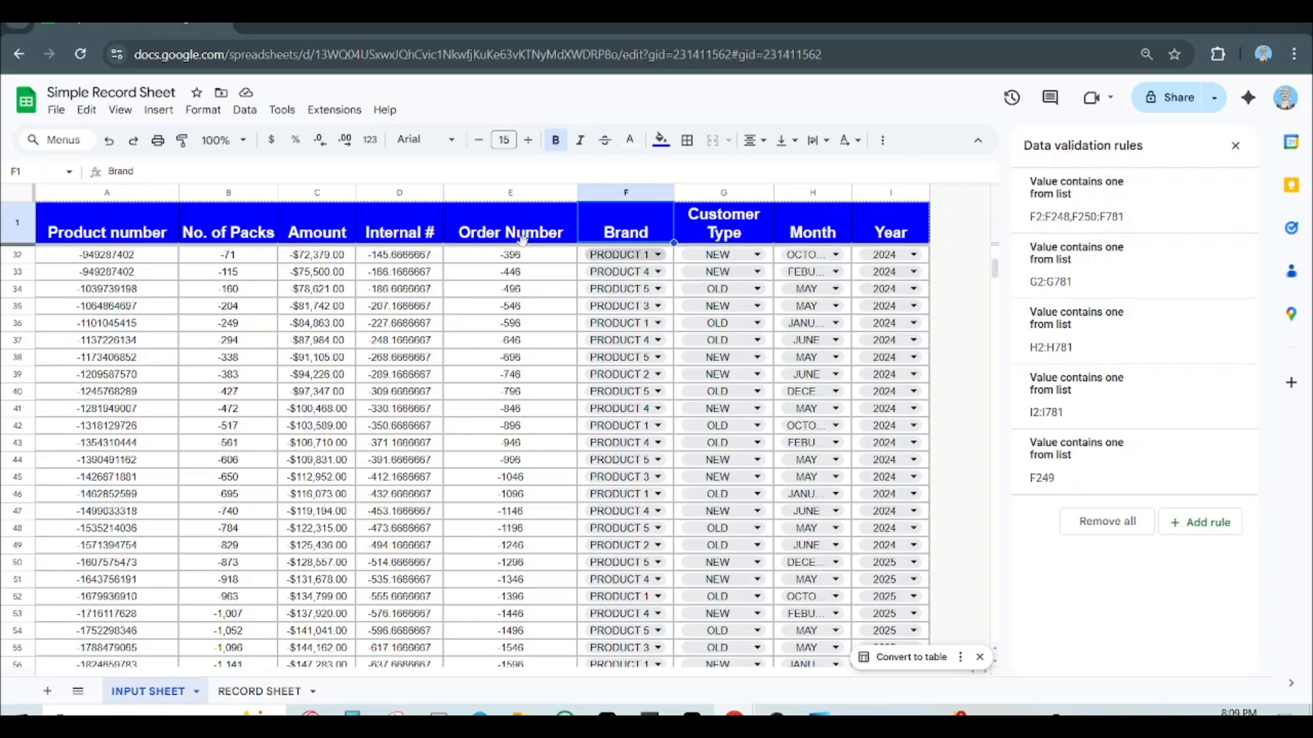
left_click(629, 195)
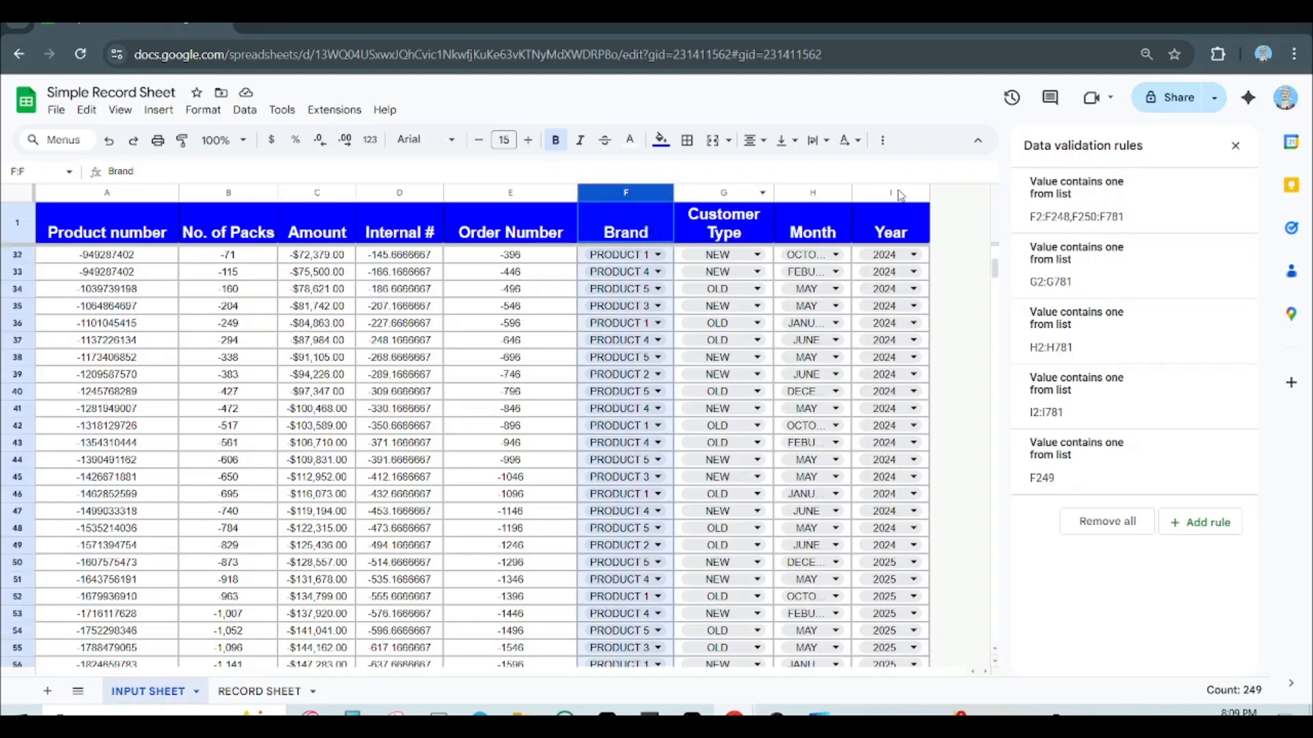
Step: Insert a blank column between Order Number and Brand, and undo the insertion
left_click(523, 196)
right_click(567, 219)
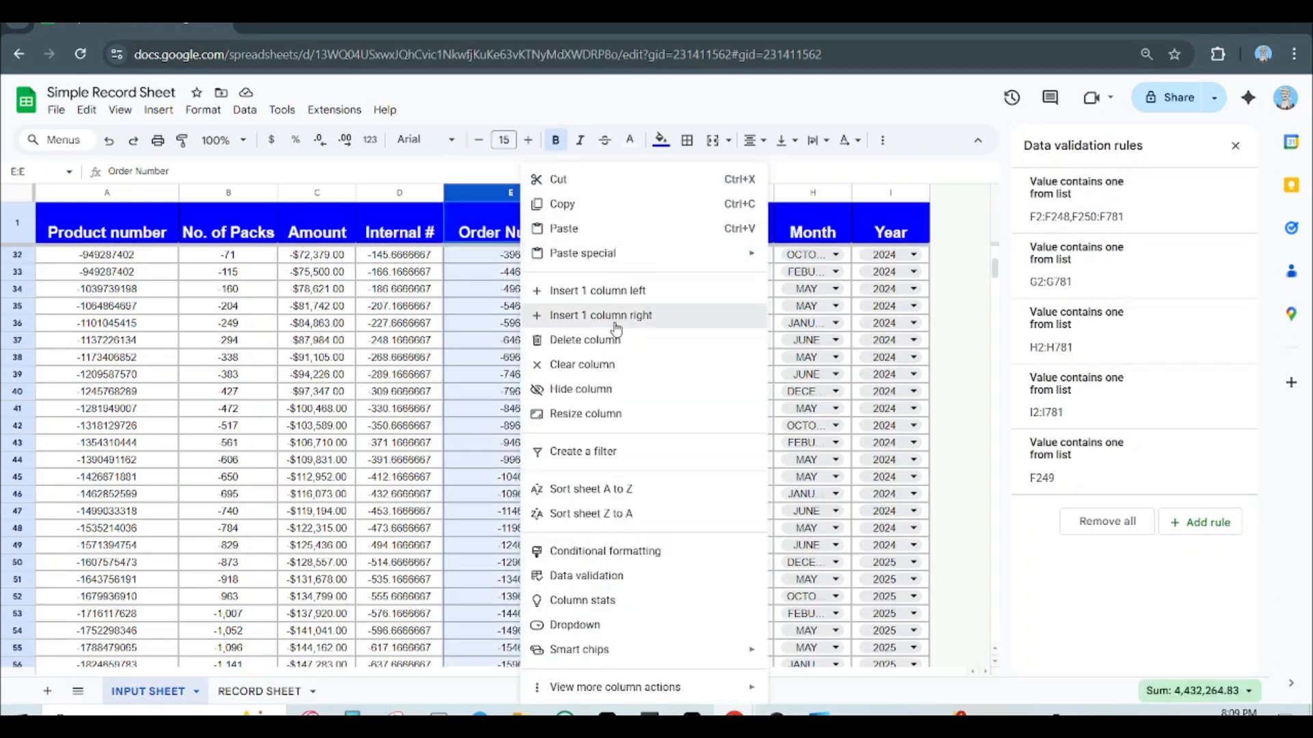
left_click(613, 322)
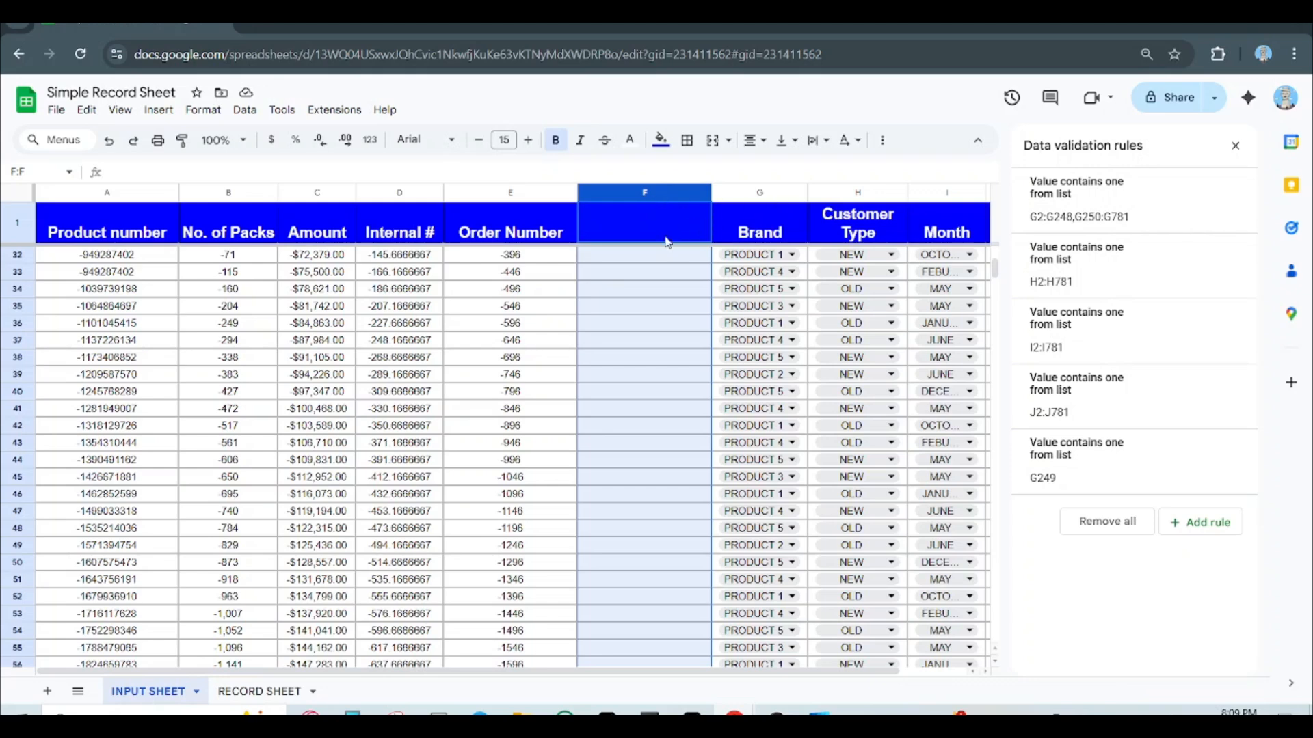
key("ctrl+z")
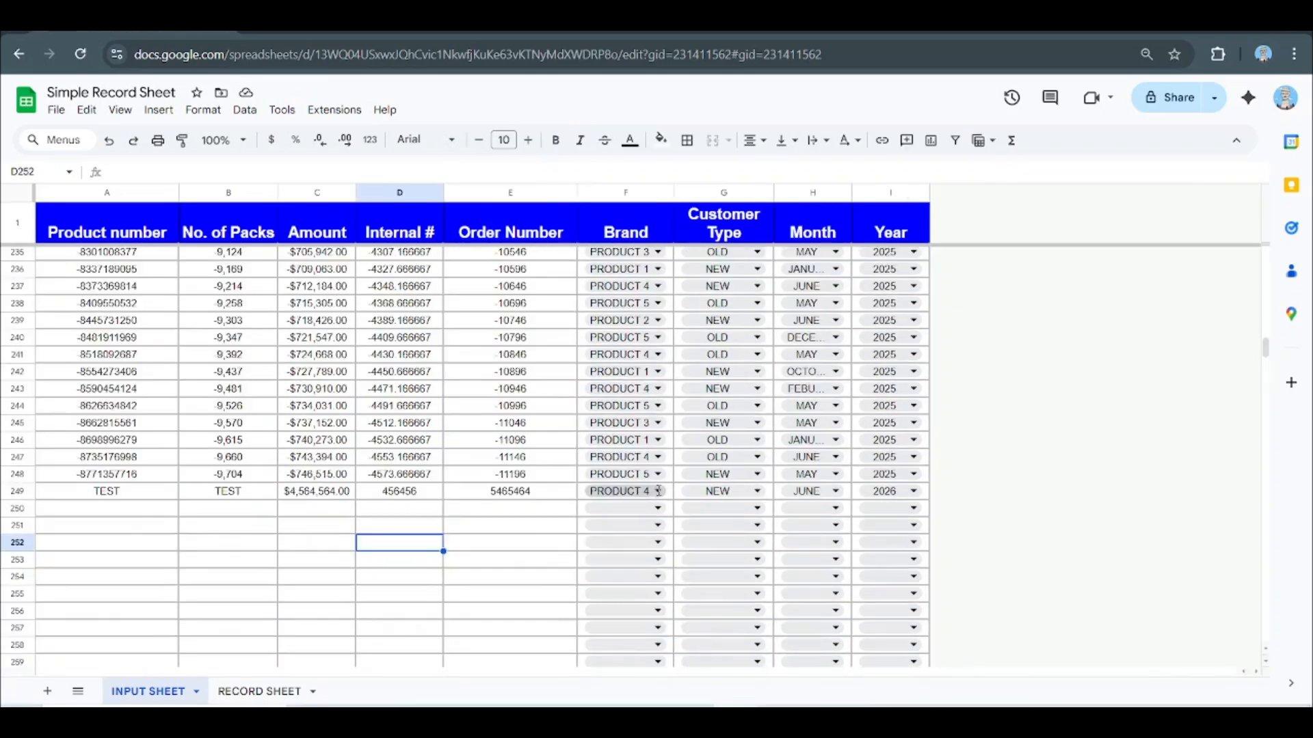
Step: Open the data validation rule behind the Brand dropdown of the TEST entry in row 249
double_click(625, 491)
left_click(552, 552)
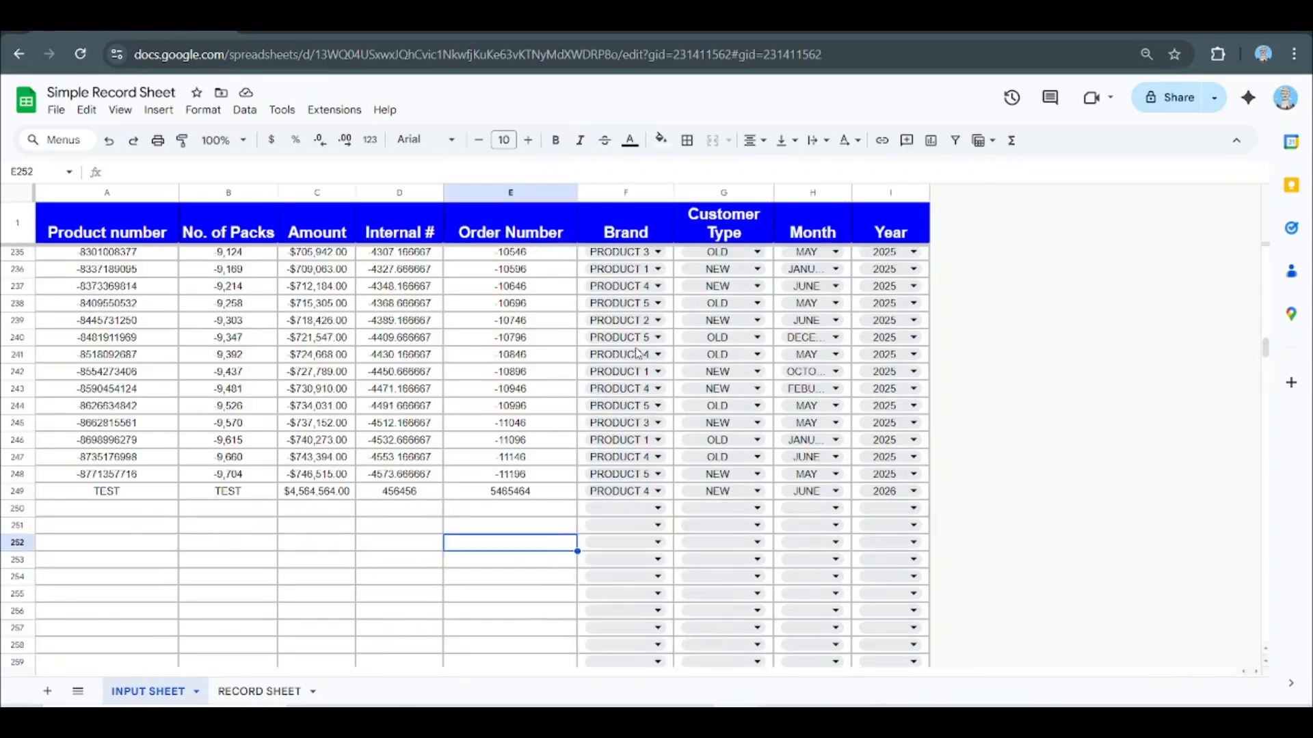
left_click(660, 233)
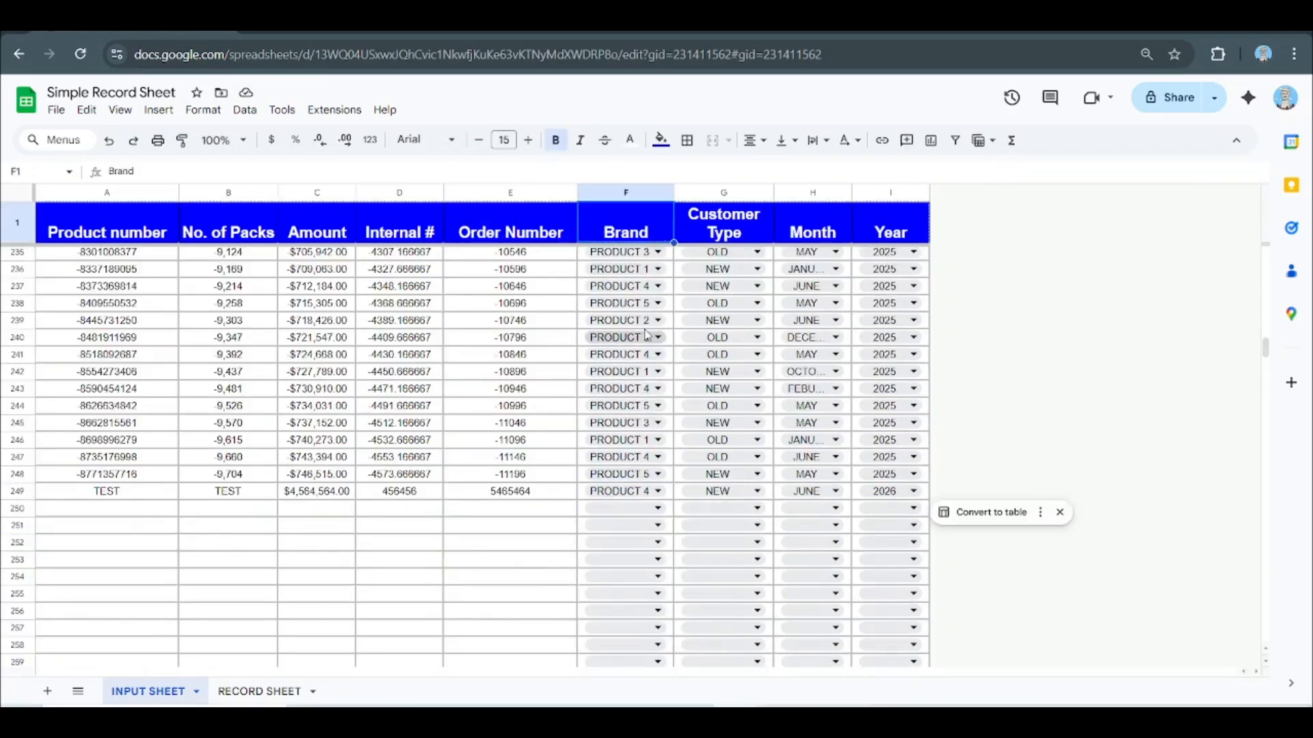
scroll(648, 410, "down", 2)
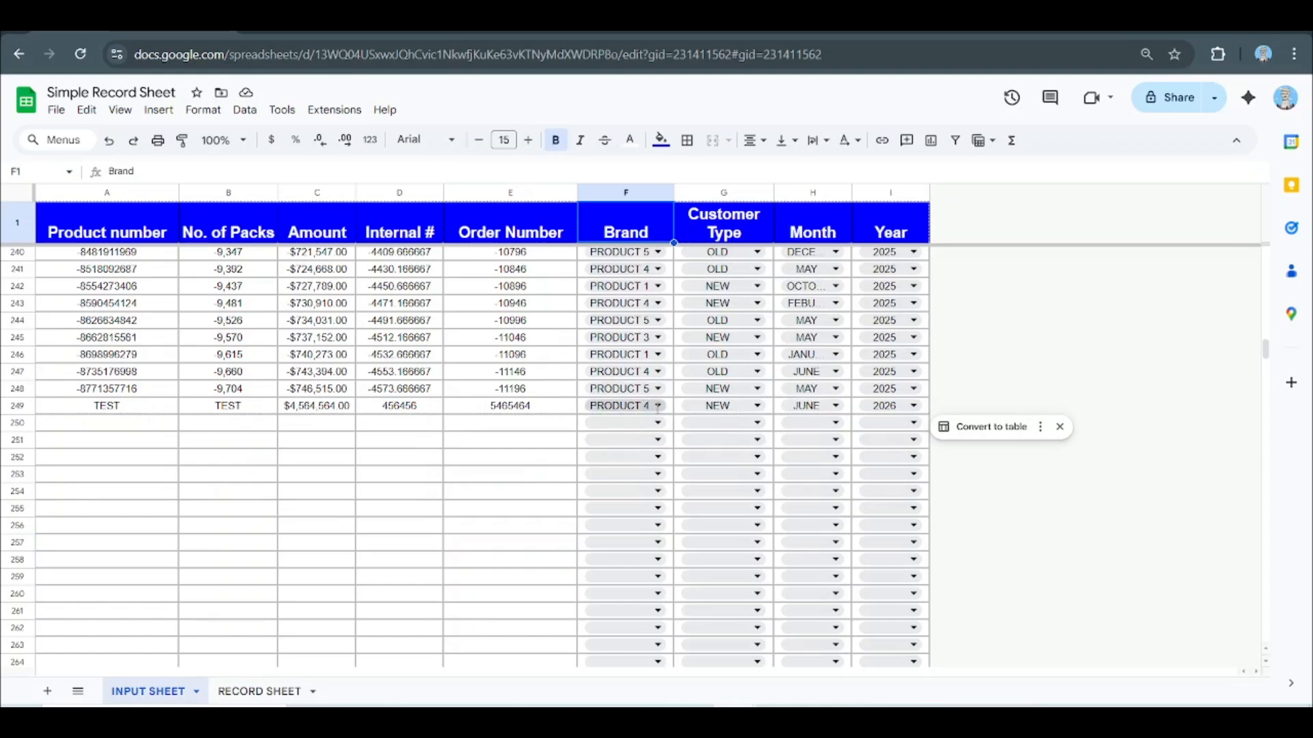
left_click(658, 406)
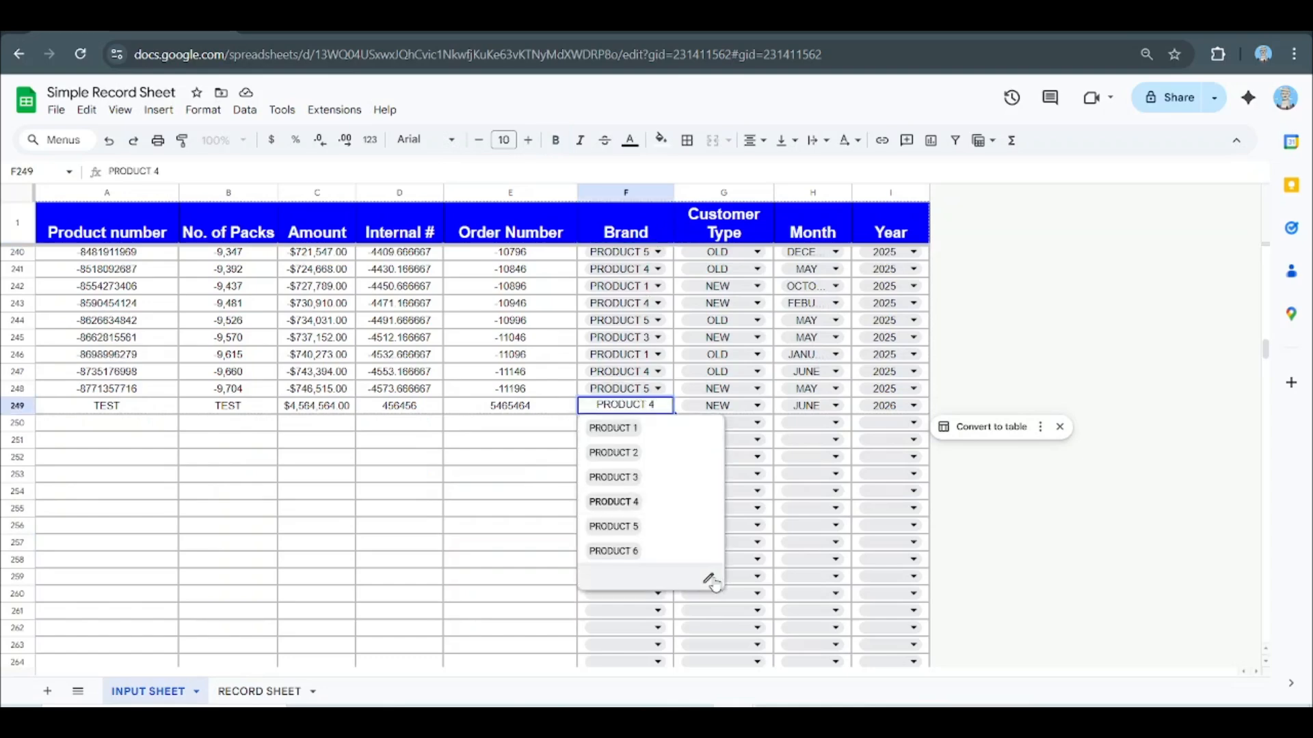
left_click(709, 579)
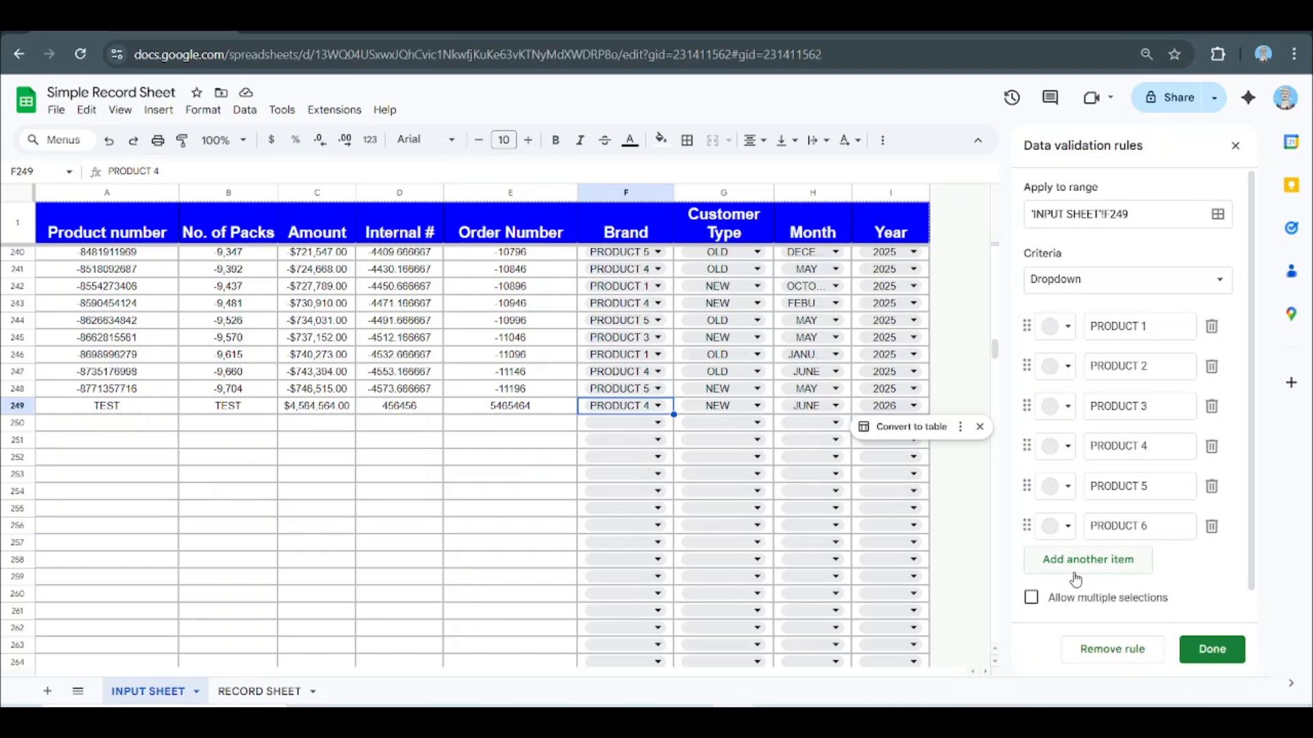
Step: Delete the options PRODUCT 2 through PRODUCT 6 from the Brand dropdown rule for F249
left_click(1212, 527)
left_click(1212, 486)
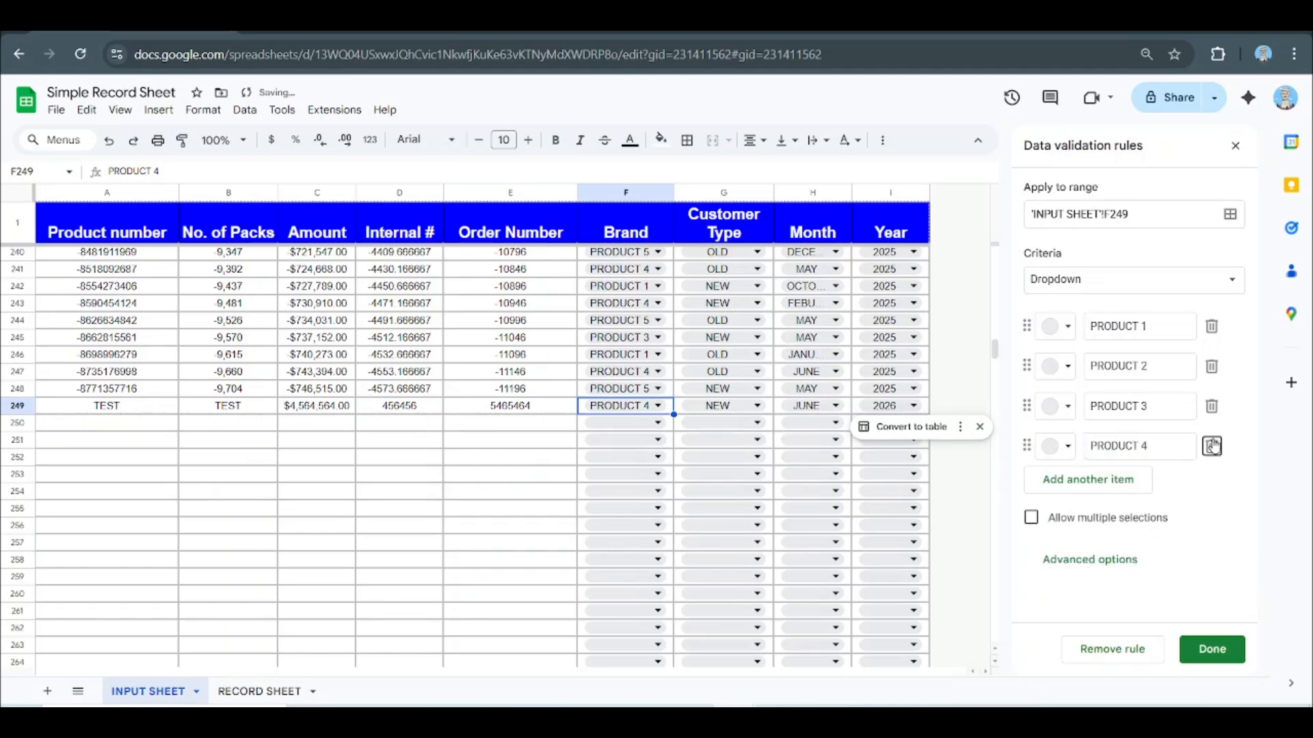
left_click(1211, 446)
left_click(1211, 406)
left_click(1211, 366)
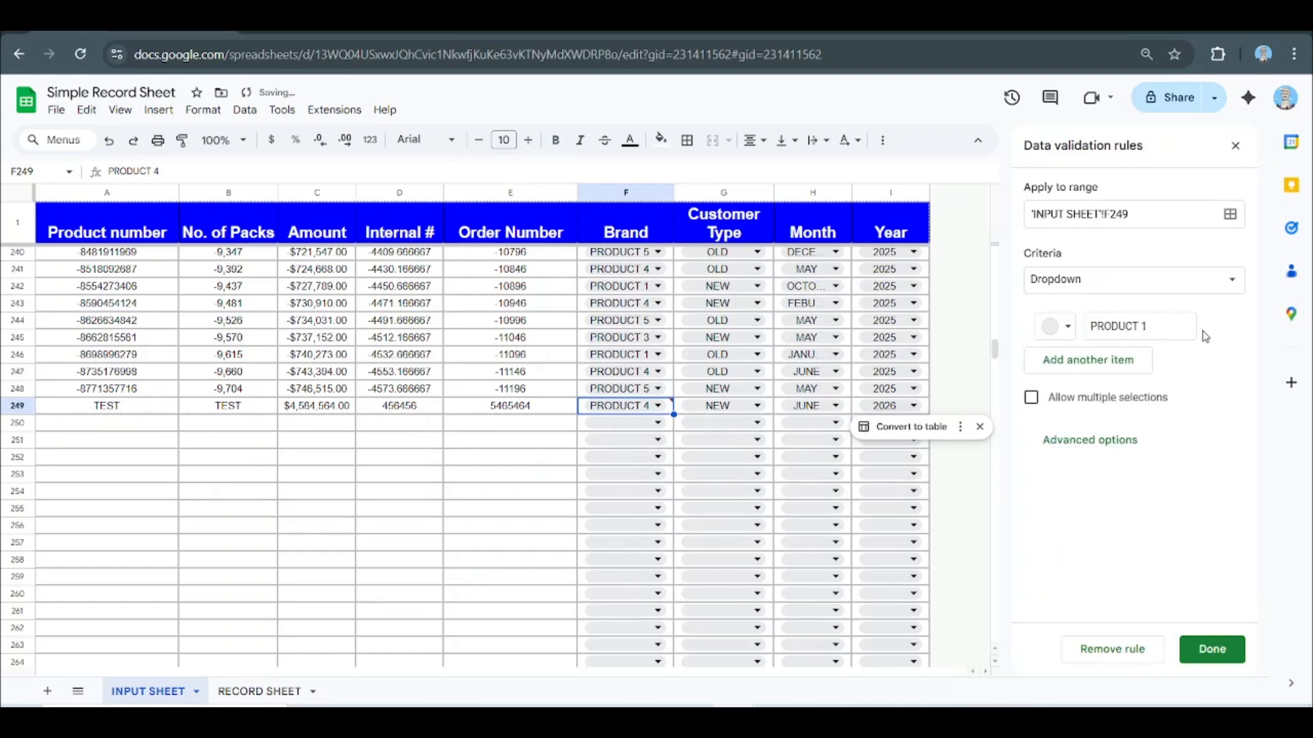
Step: Replace the PRODUCT 1 option with FACEBOOK in the F249 dropdown rule and add a second, blank option
left_click(1093, 359)
double_click(1143, 327)
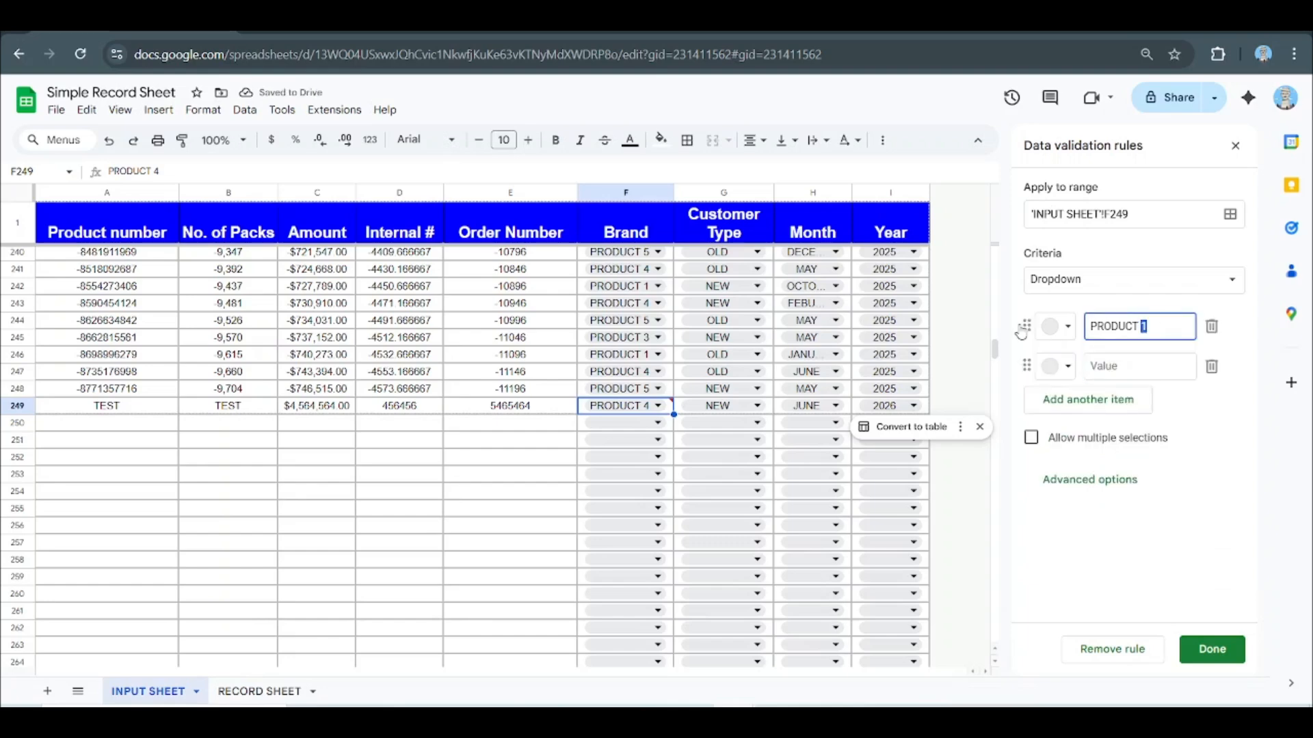
key("ctrl+a")
key("BackSpace")
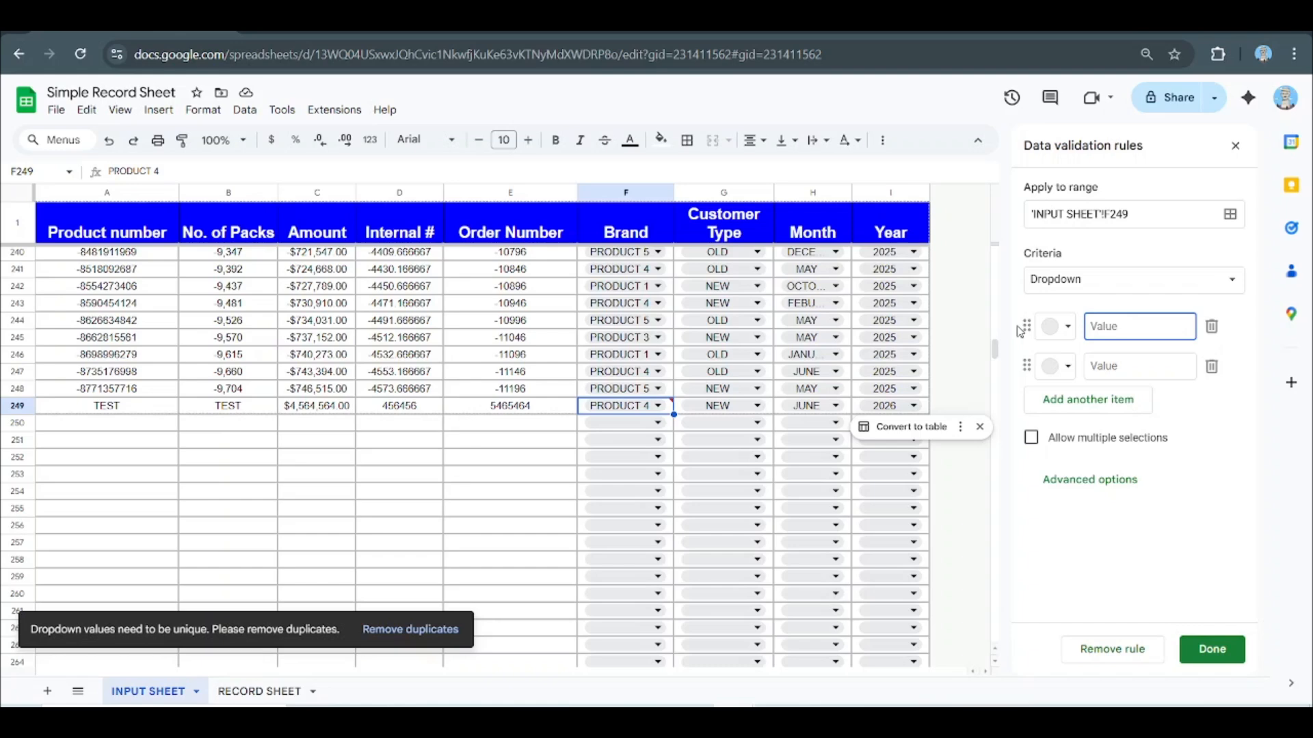
type("face")
key("Return")
left_click(1147, 331)
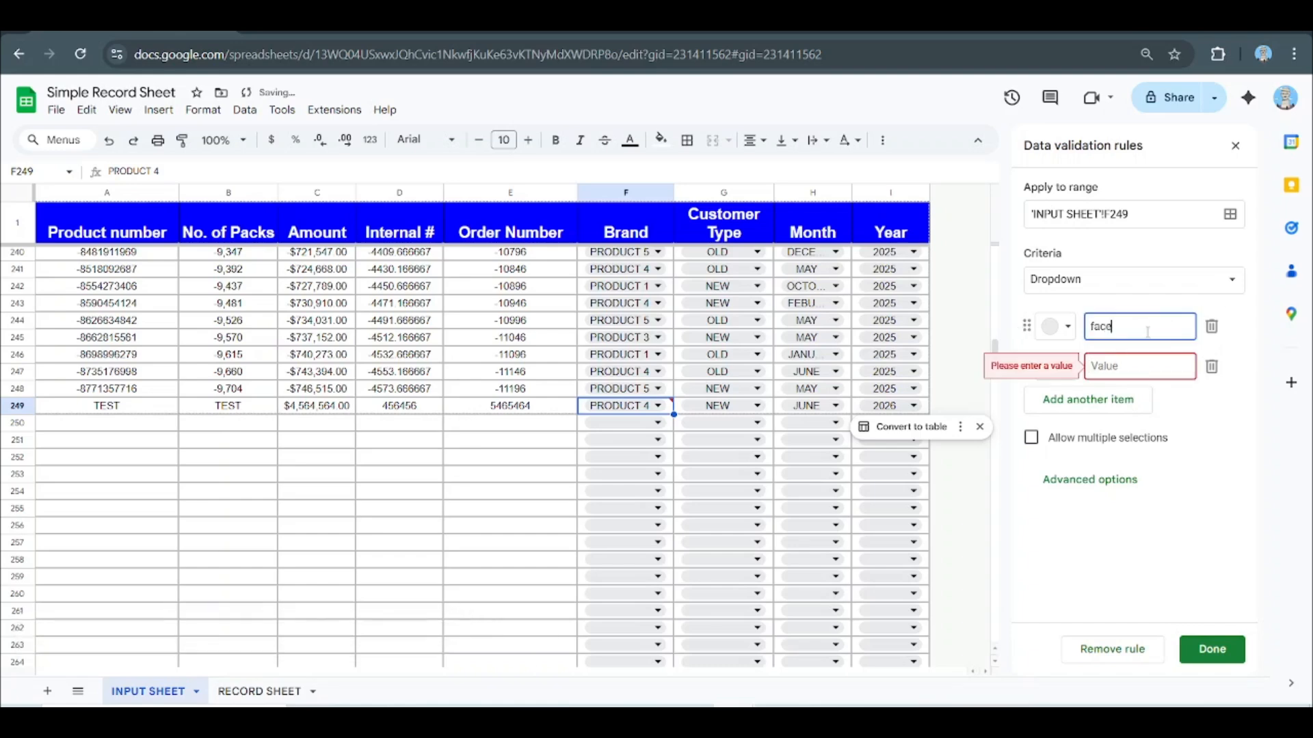
key("BackSpace")
type("FACEBOOK")
Step: Add TWITTER and INSTAGRAM as dropdown options and apply the updated rule to all matching dropdowns
left_click(1122, 365)
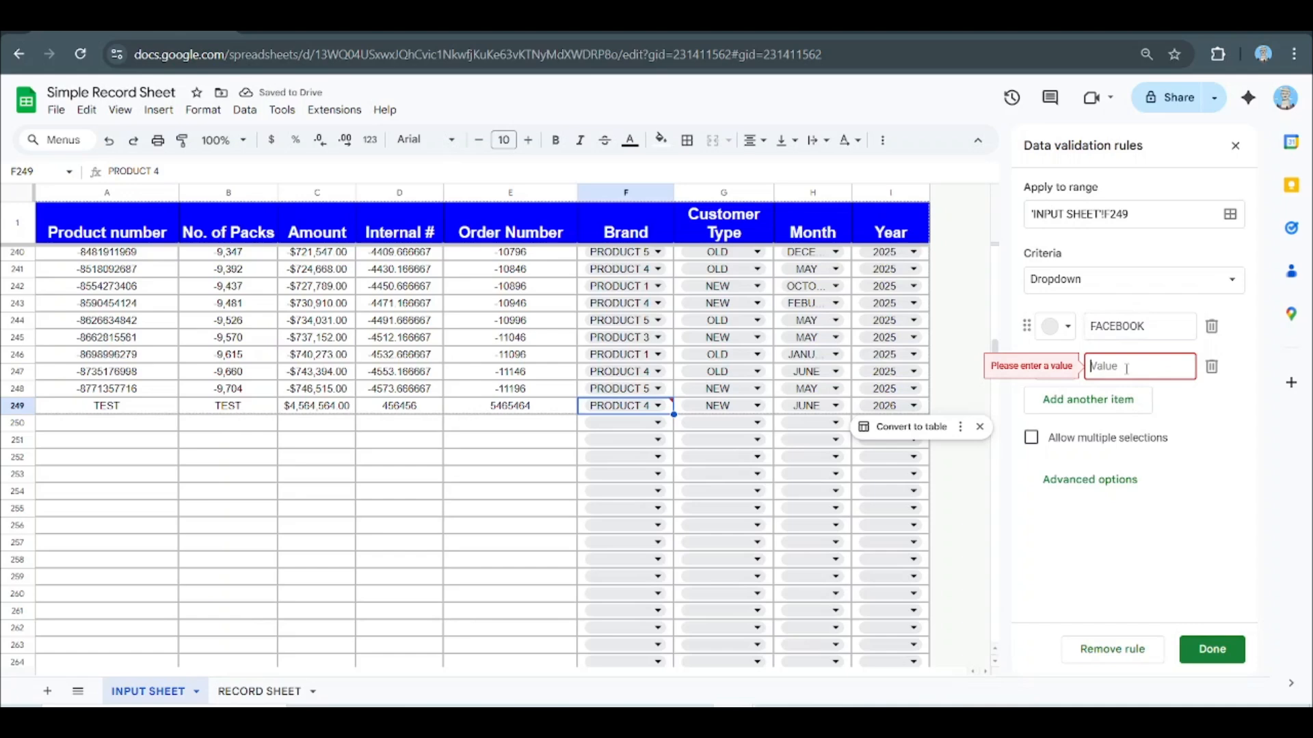
type("TWITTER")
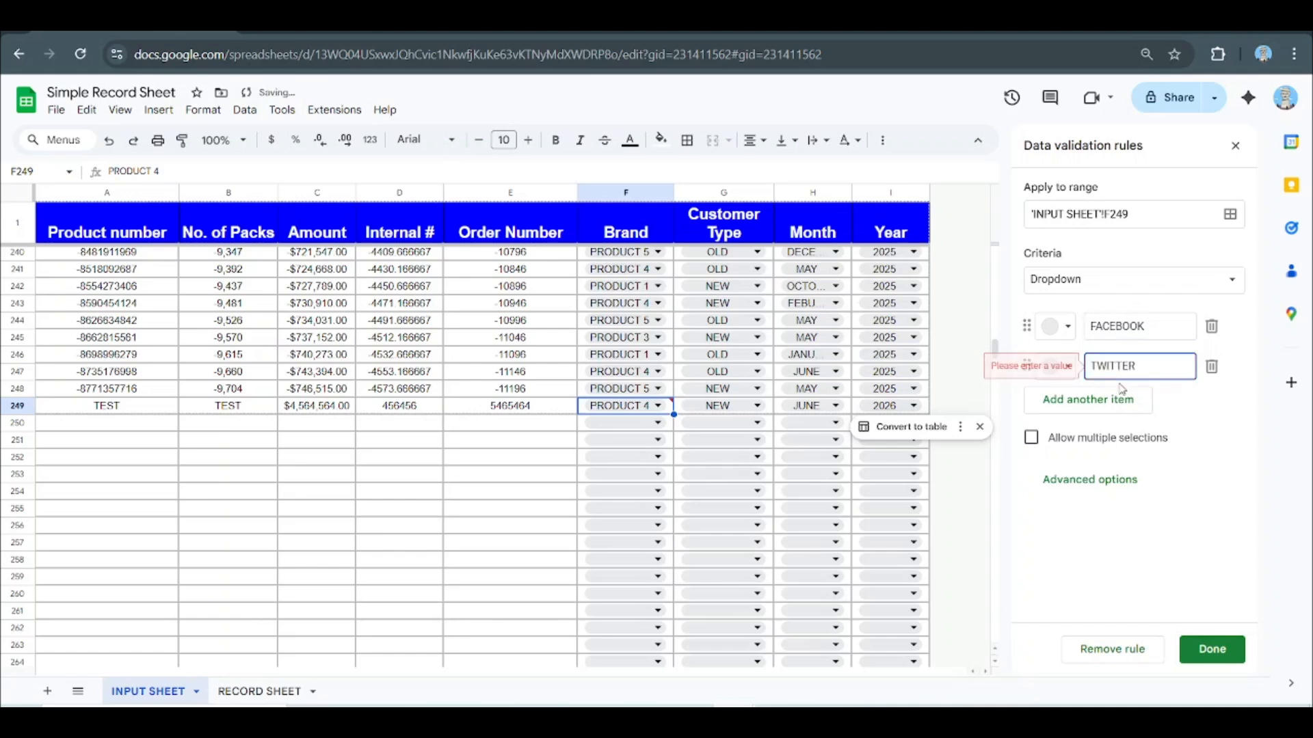
left_click(1125, 400)
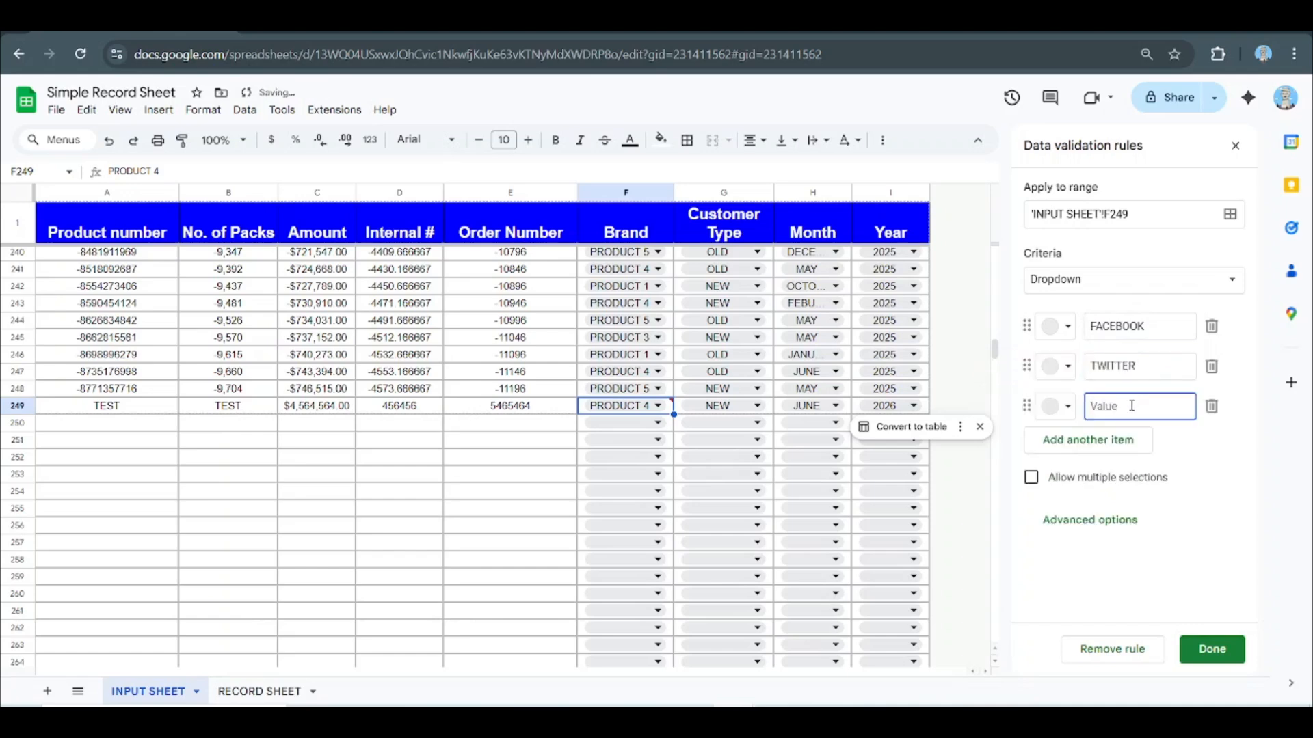
type("INSTAGRAM")
left_click(1210, 649)
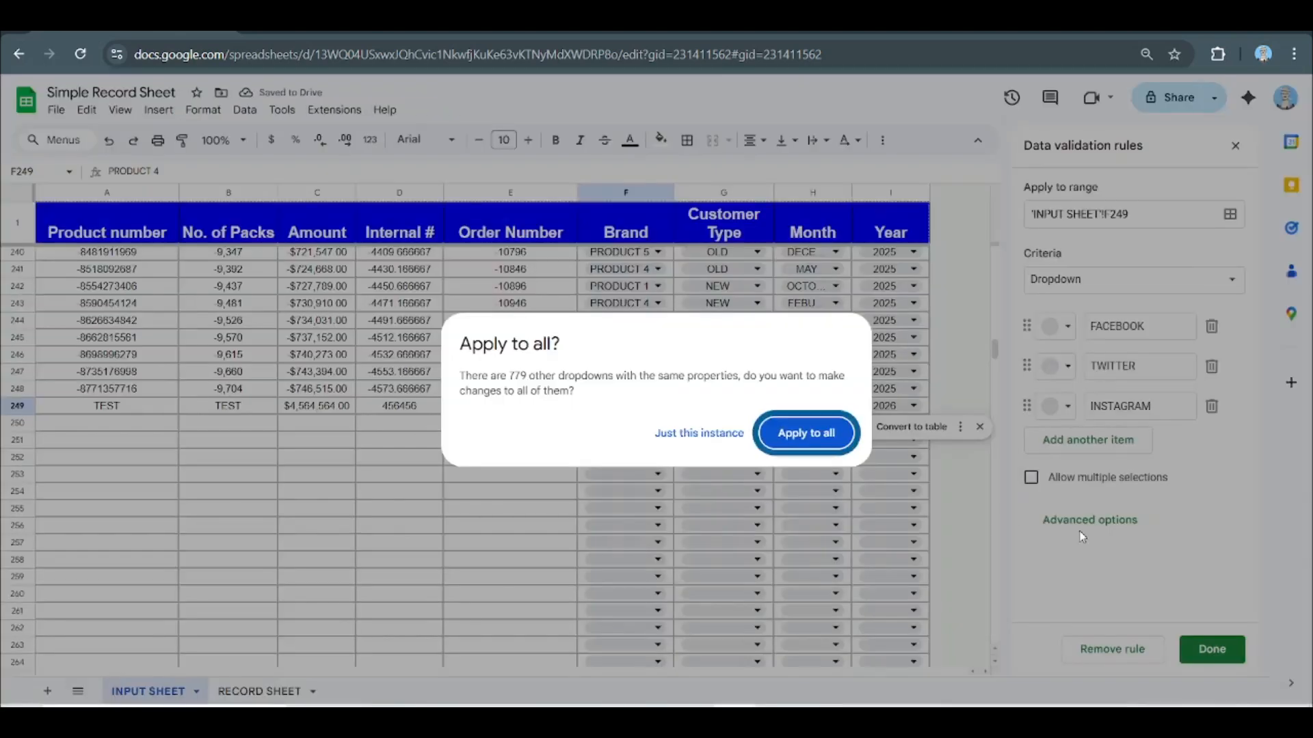
left_click(804, 433)
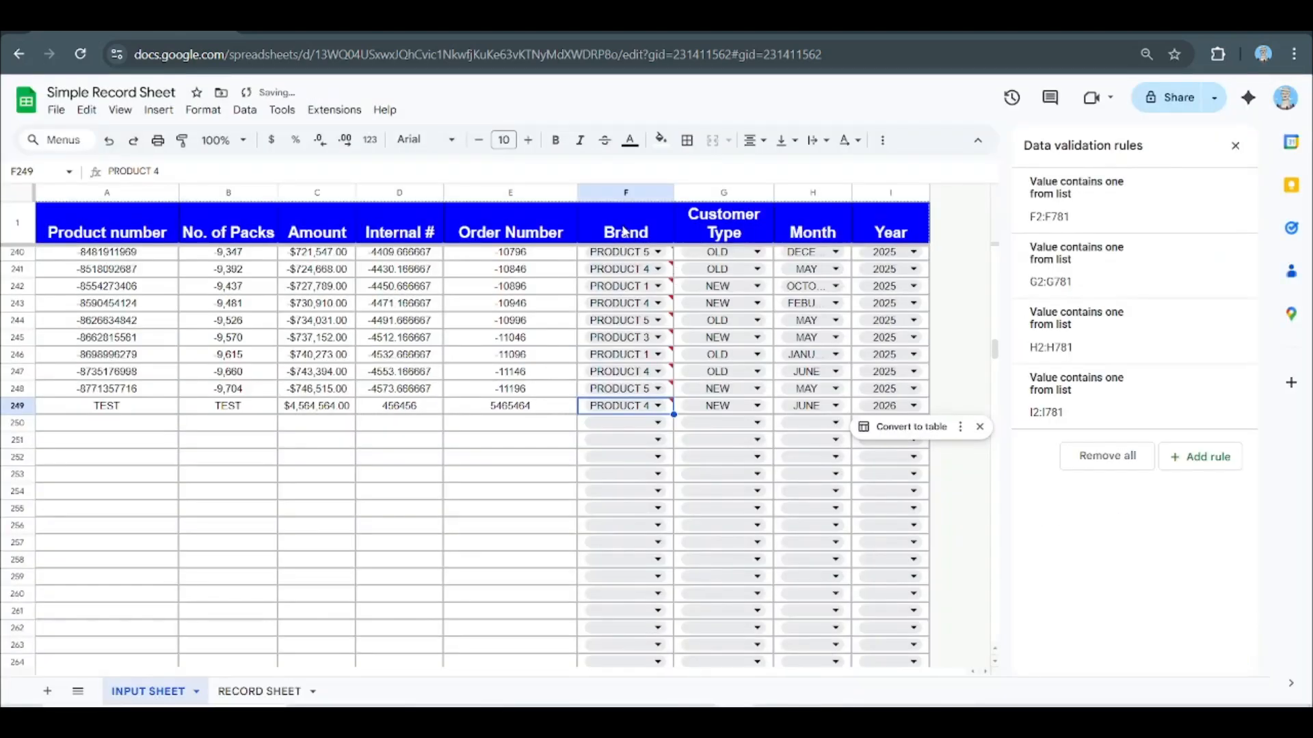
Step: Rename the Brand column header in F1 of the INPUT SHEET as SOCIAL MEDIA PLATFORM
left_click(624, 231)
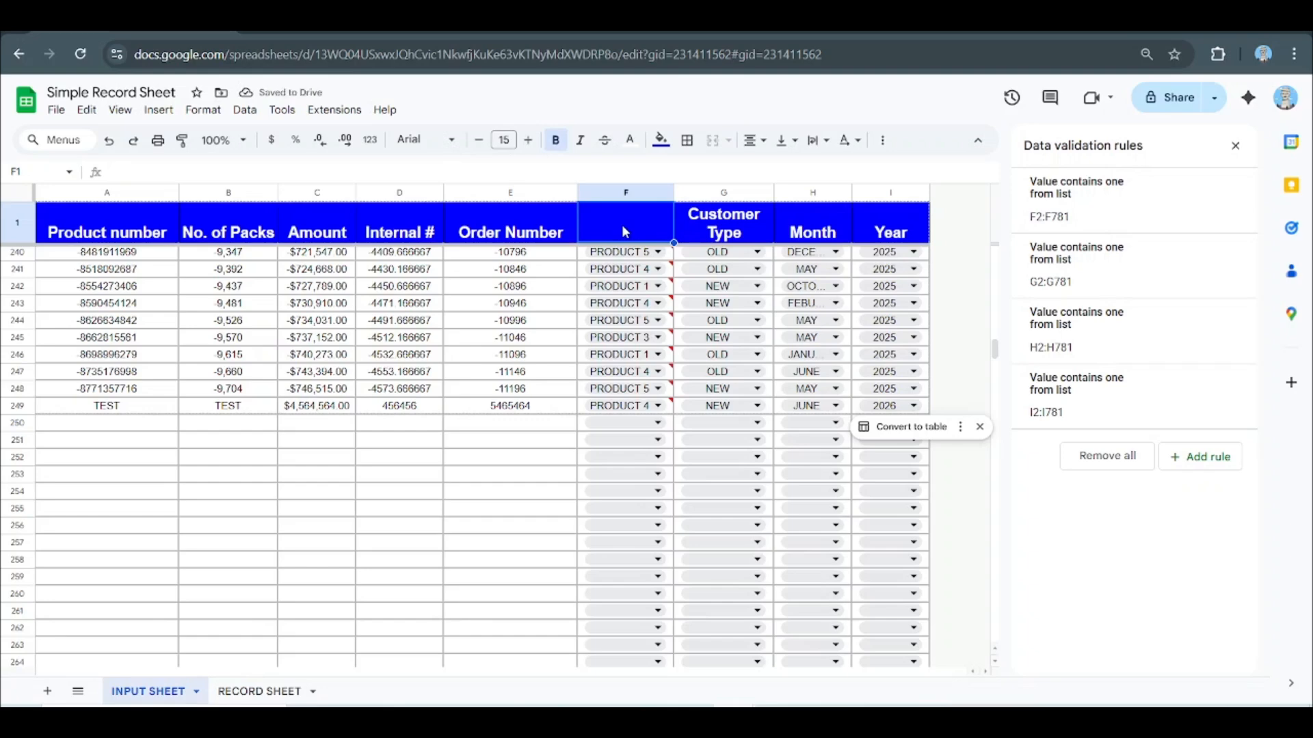
type("SOCIAL MED")
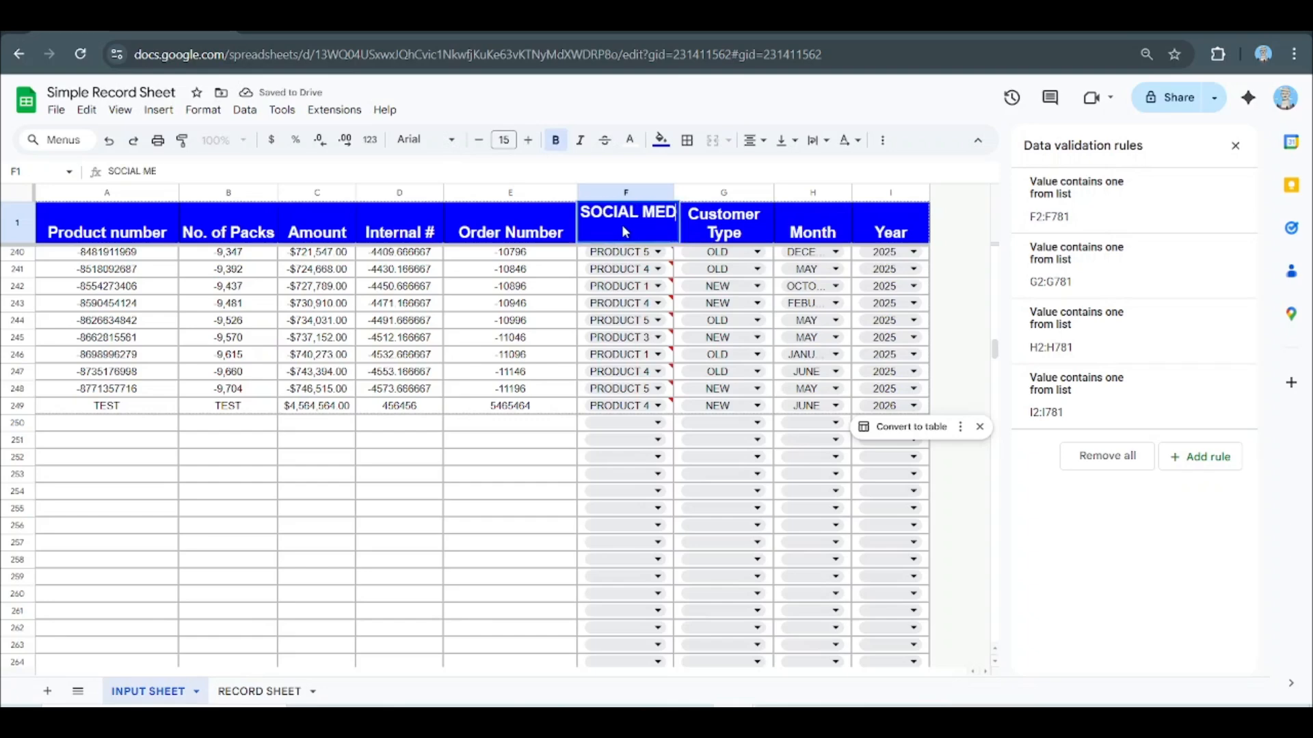
type("IA PLATFORM")
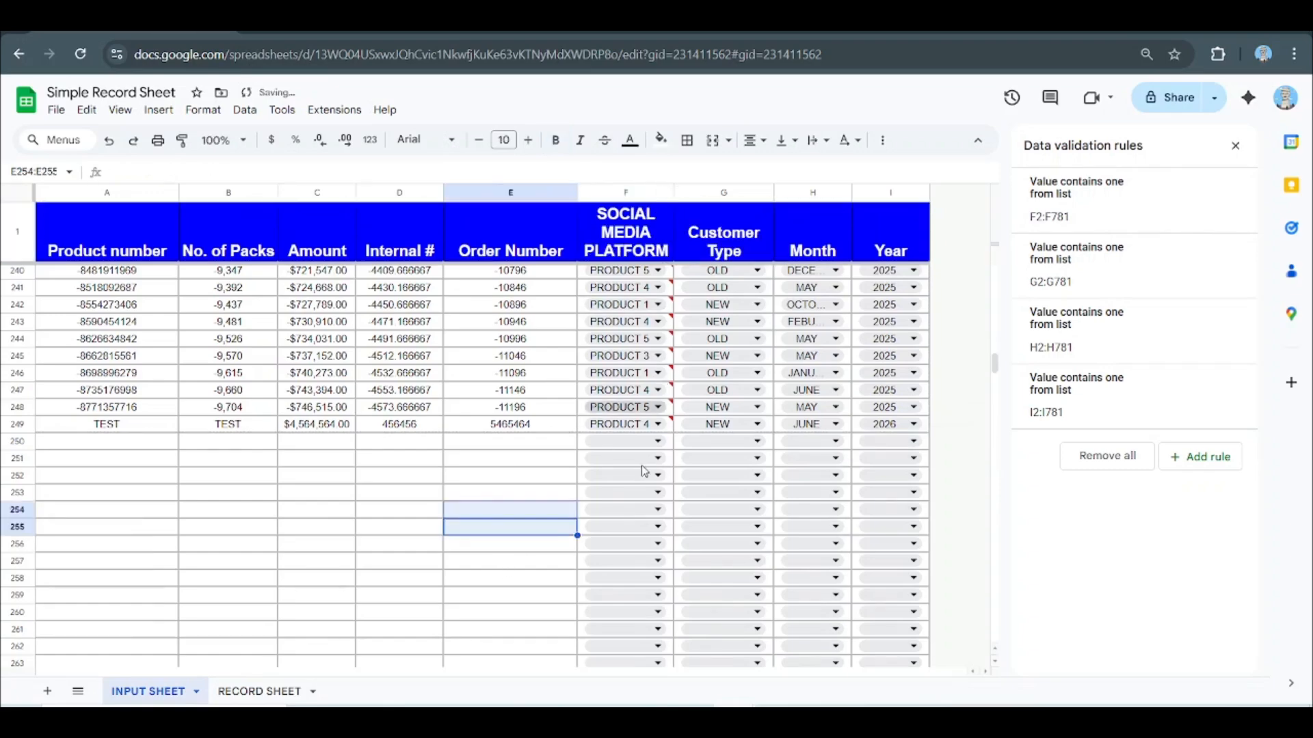
Step: Check the platform dropdown's options in row 146 and set the first record's platform in F2 to FACEBOOK
scroll(637, 452, "up", 11)
scroll(621, 306, "up", 8)
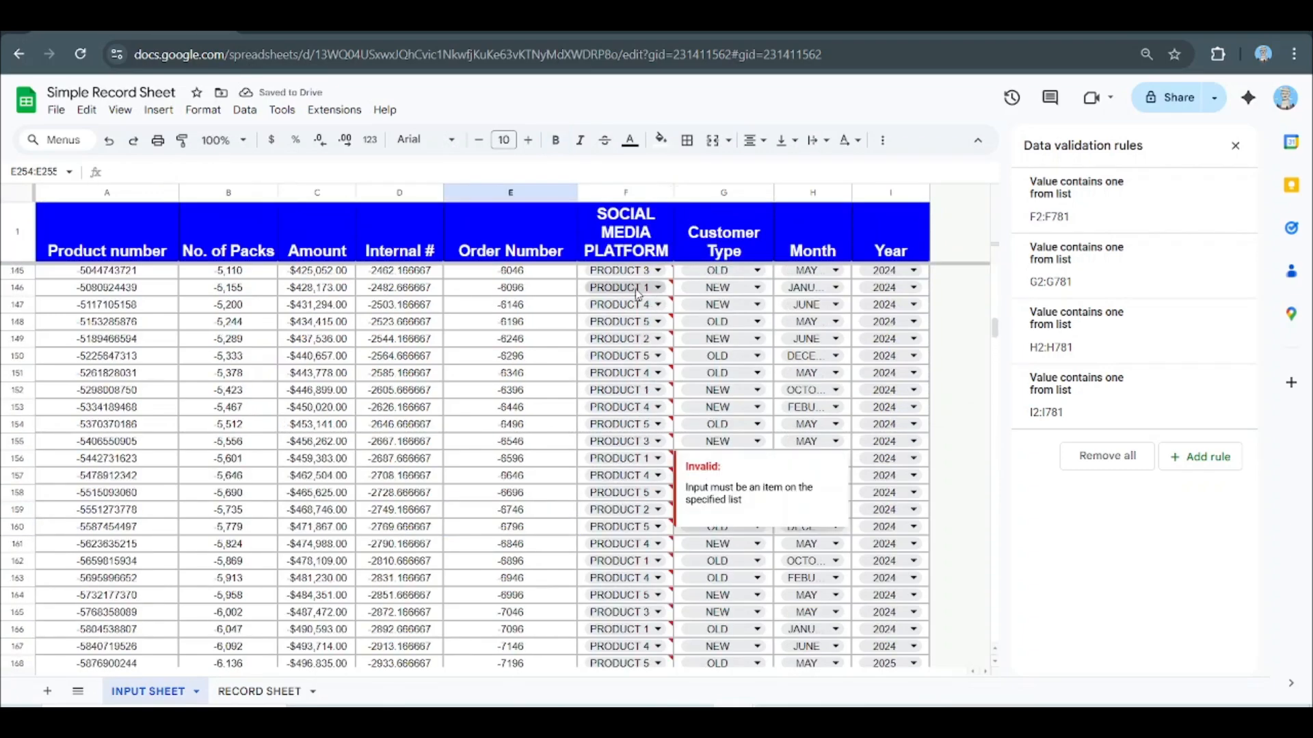
double_click(612, 287)
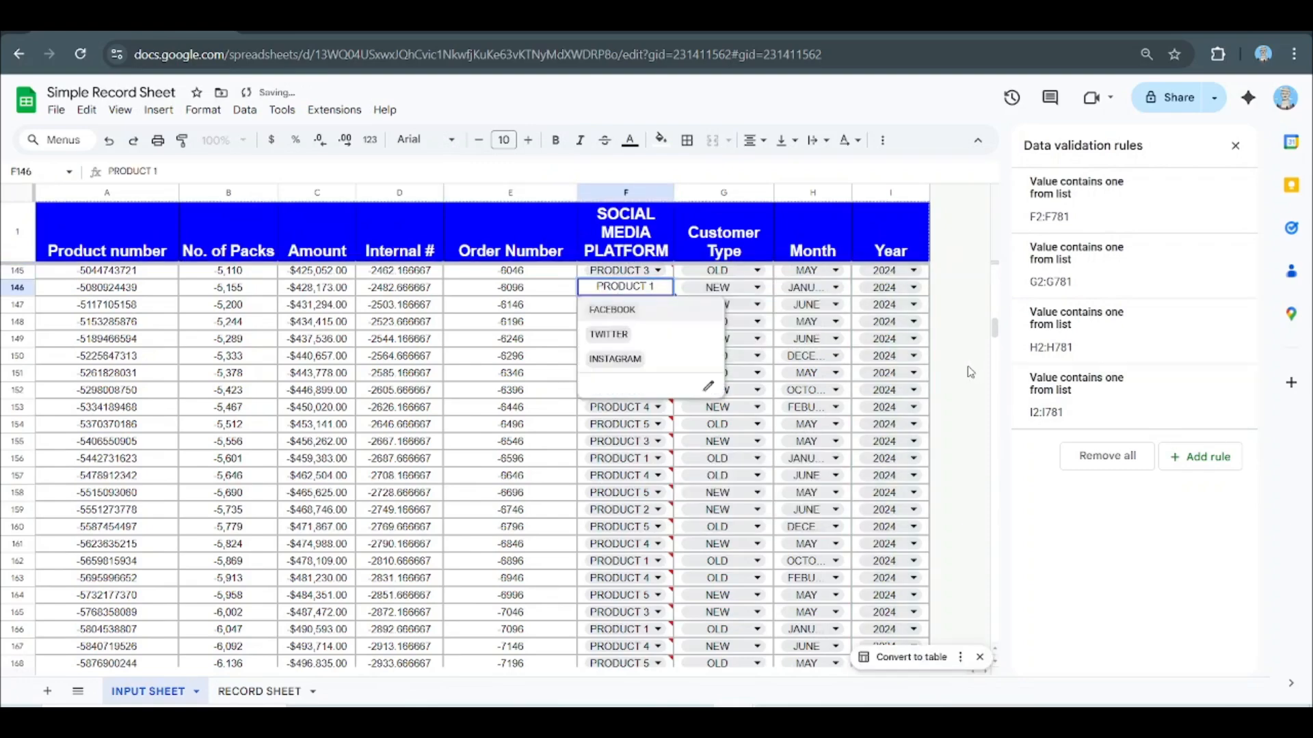
left_click(889, 355)
scroll(642, 279, "up", 20)
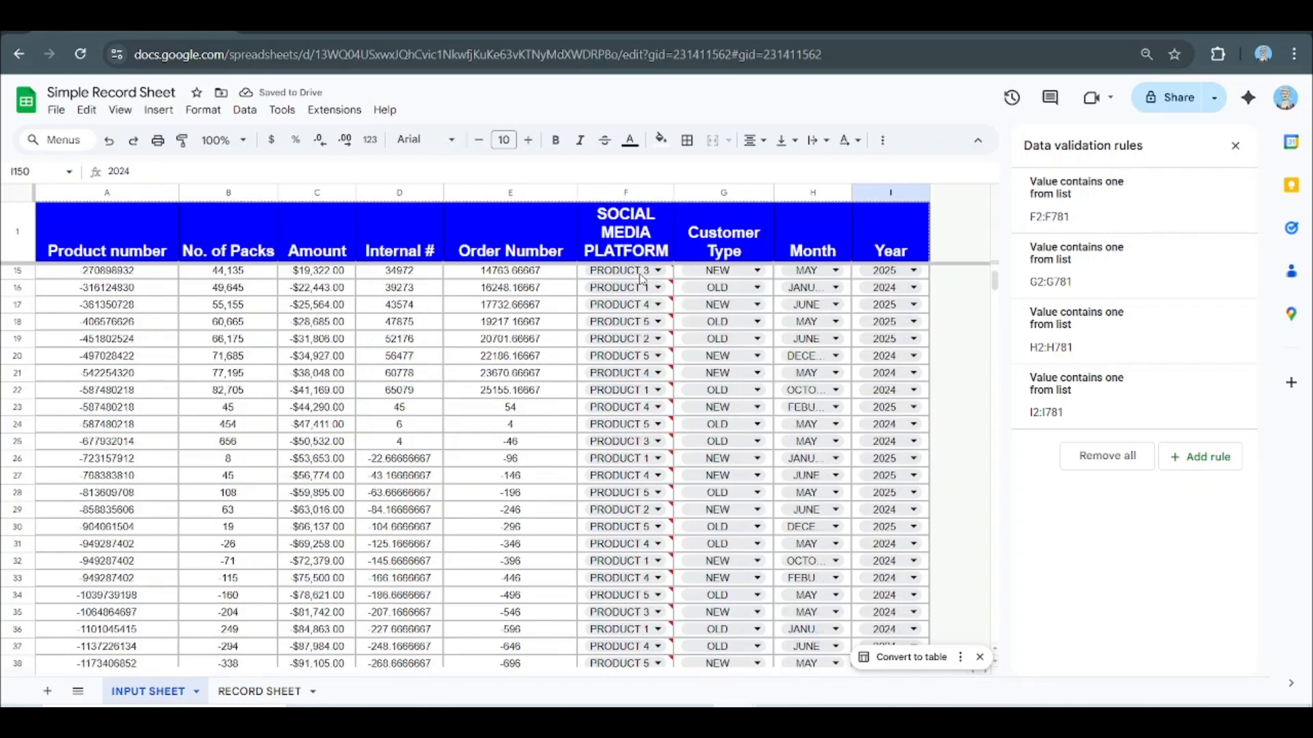
scroll(643, 278, "up", 5)
double_click(636, 273)
left_click(622, 294)
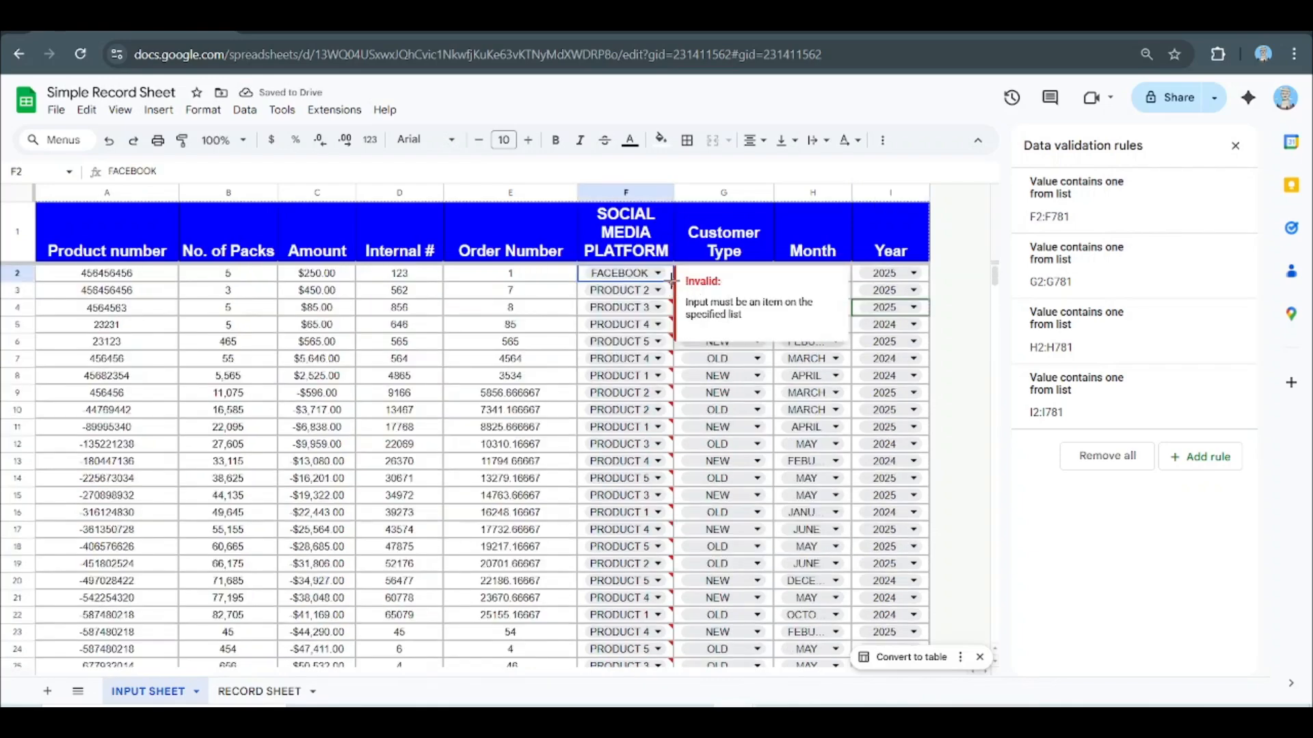
Step: Fill FACEBOOK from F2 down through the TEST entry in row 249, and set the platform in F250 to TWITTER
scroll(677, 376, "down", 11)
scroll(675, 608, "down", 20)
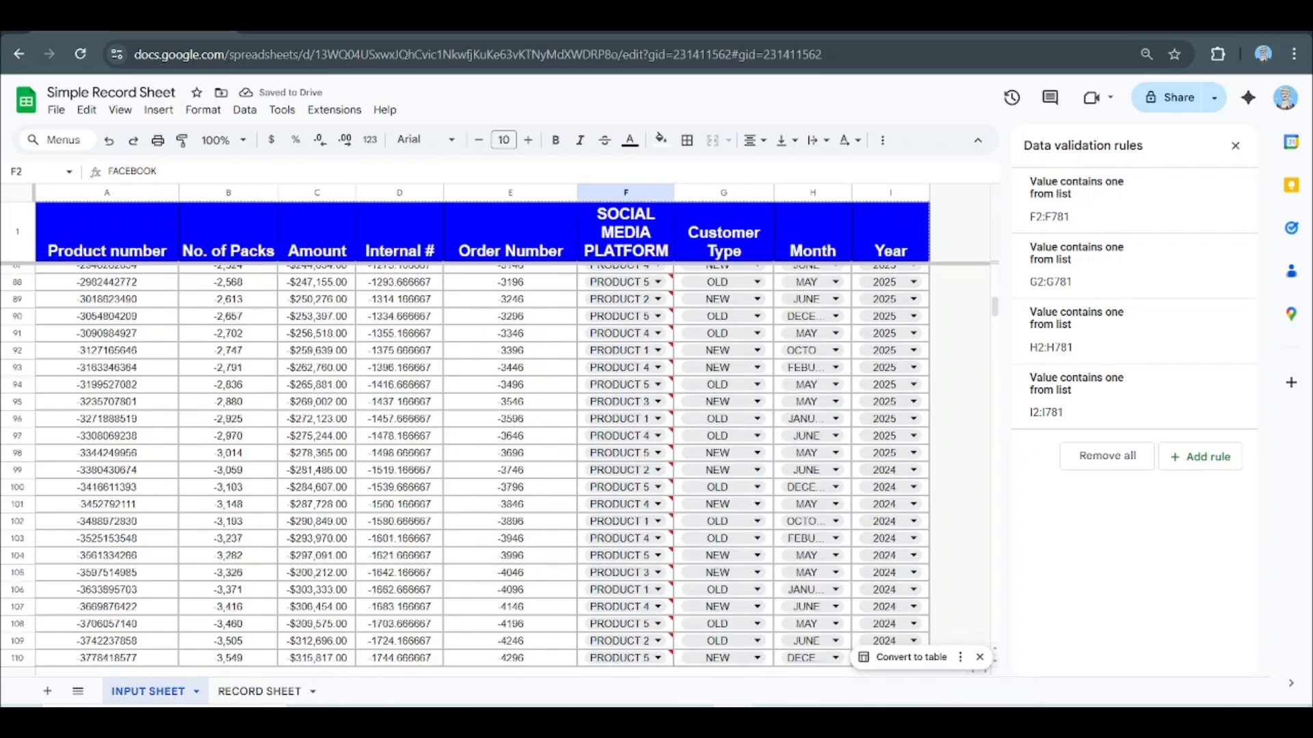
scroll(676, 608, "down", 15)
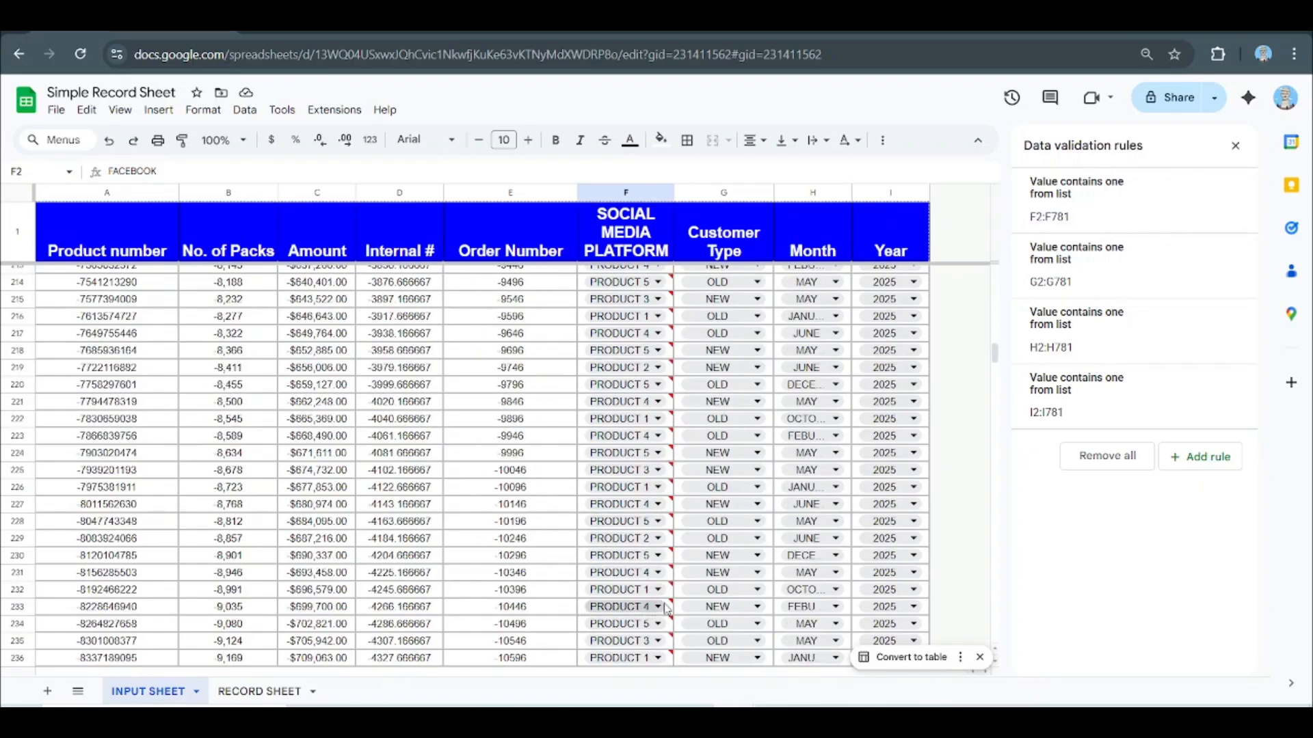
scroll(652, 518, "up", 3)
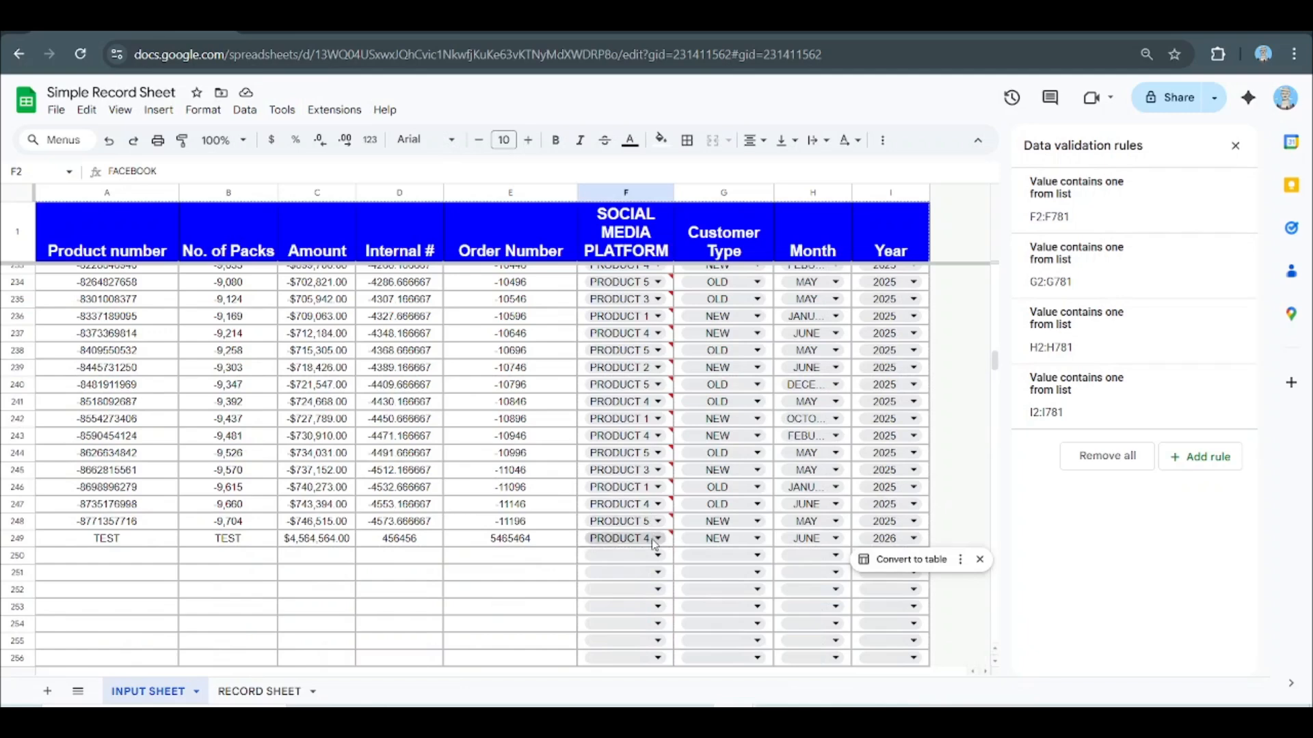
left_click(644, 539, "shift")
key("ctrl+d")
left_click(555, 593)
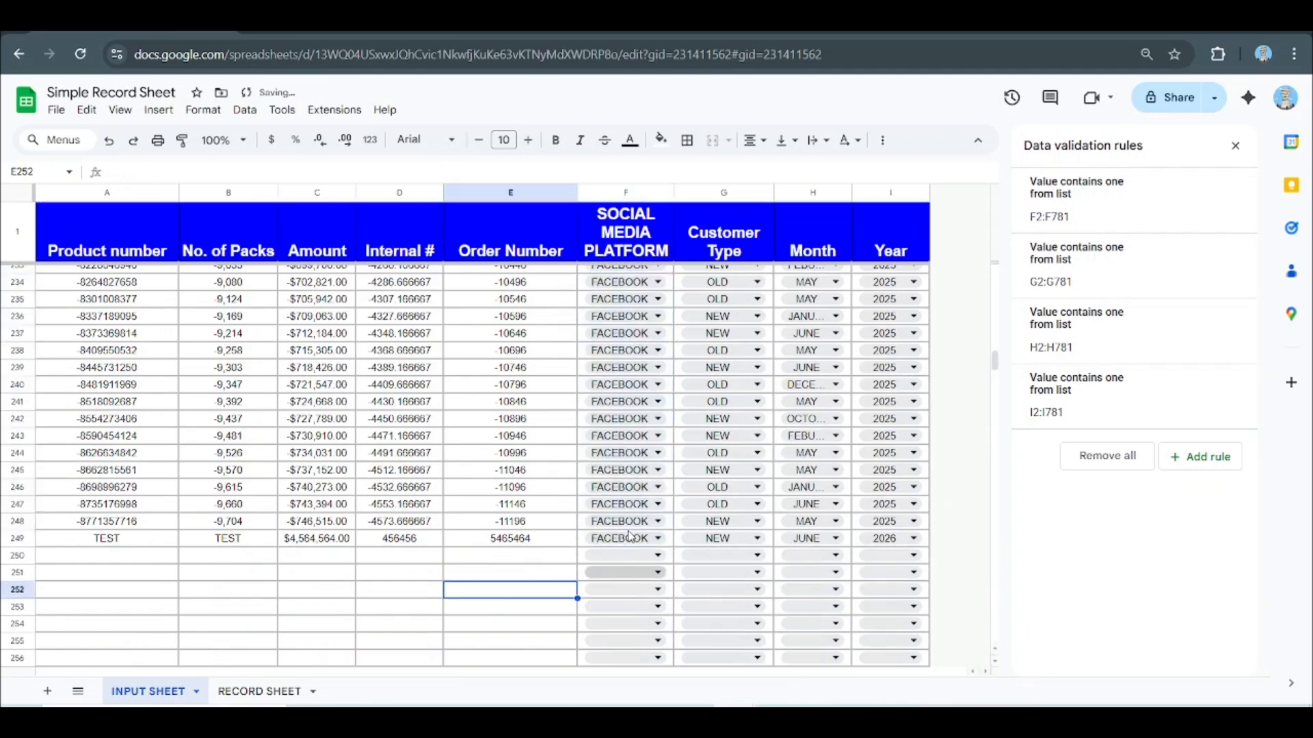
left_click(636, 555)
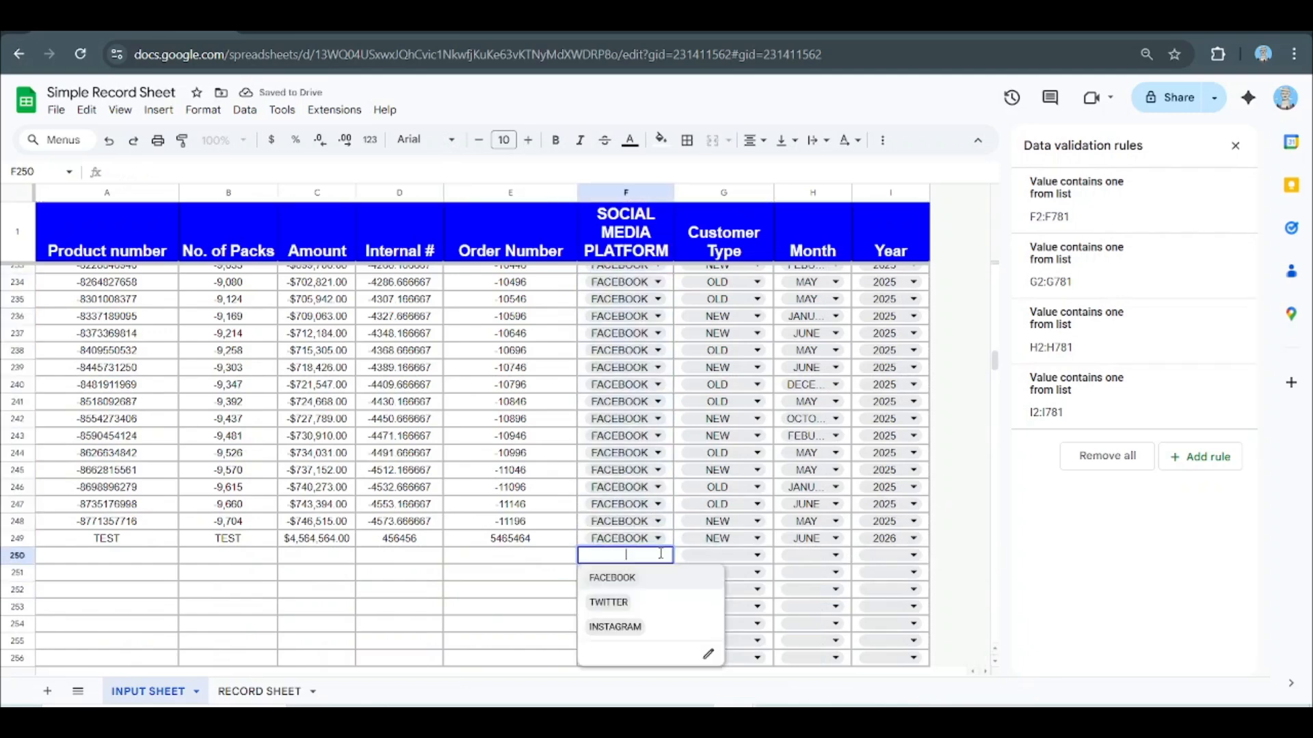
left_click(624, 601)
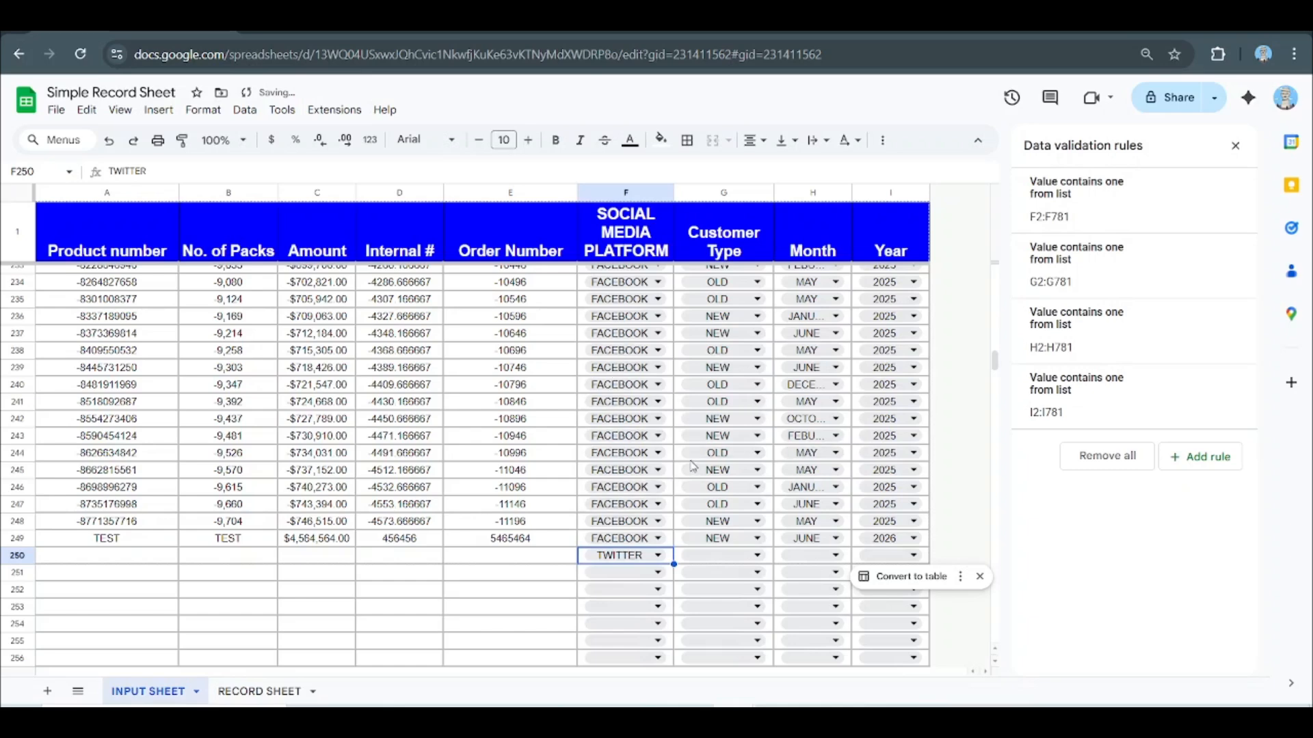
Step: Rename the BRAND filter label on the RECORD SHEET as SOCIAL MEDIA PLATFORM
left_click(259, 692)
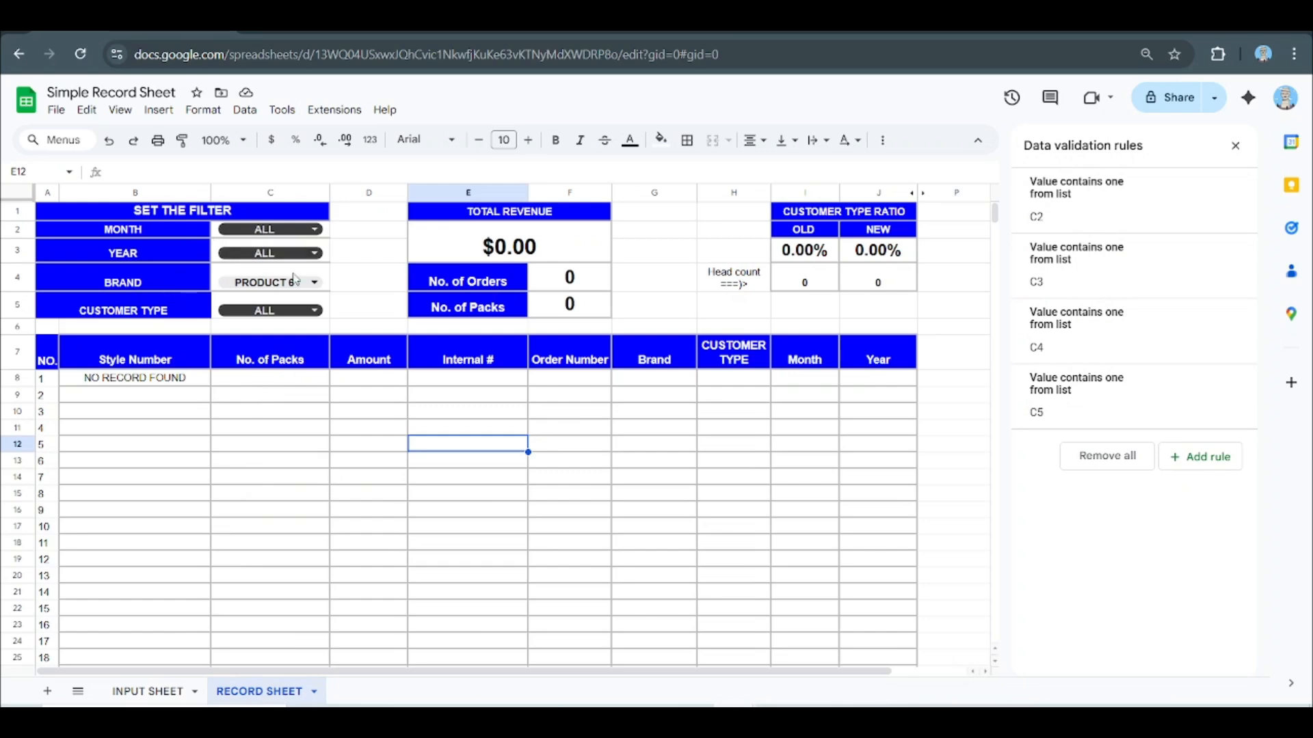
left_click(151, 284)
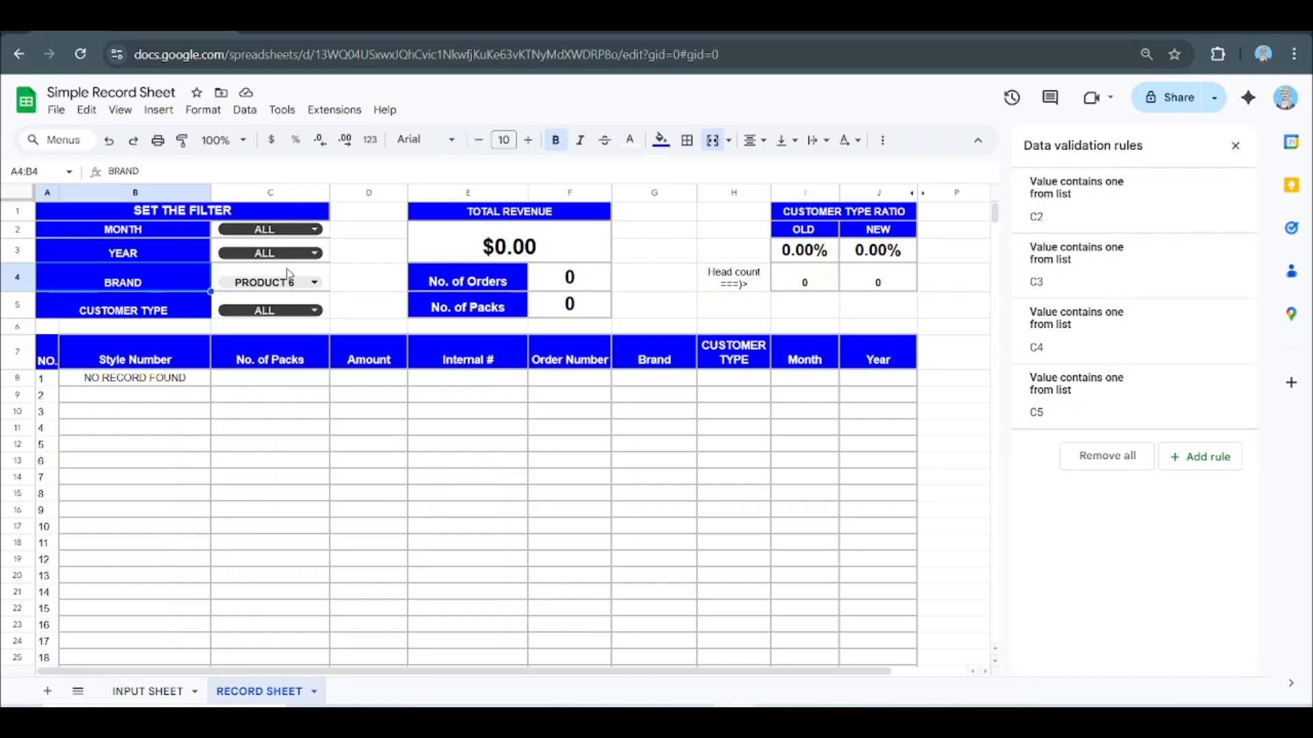
type("SOCIAL")
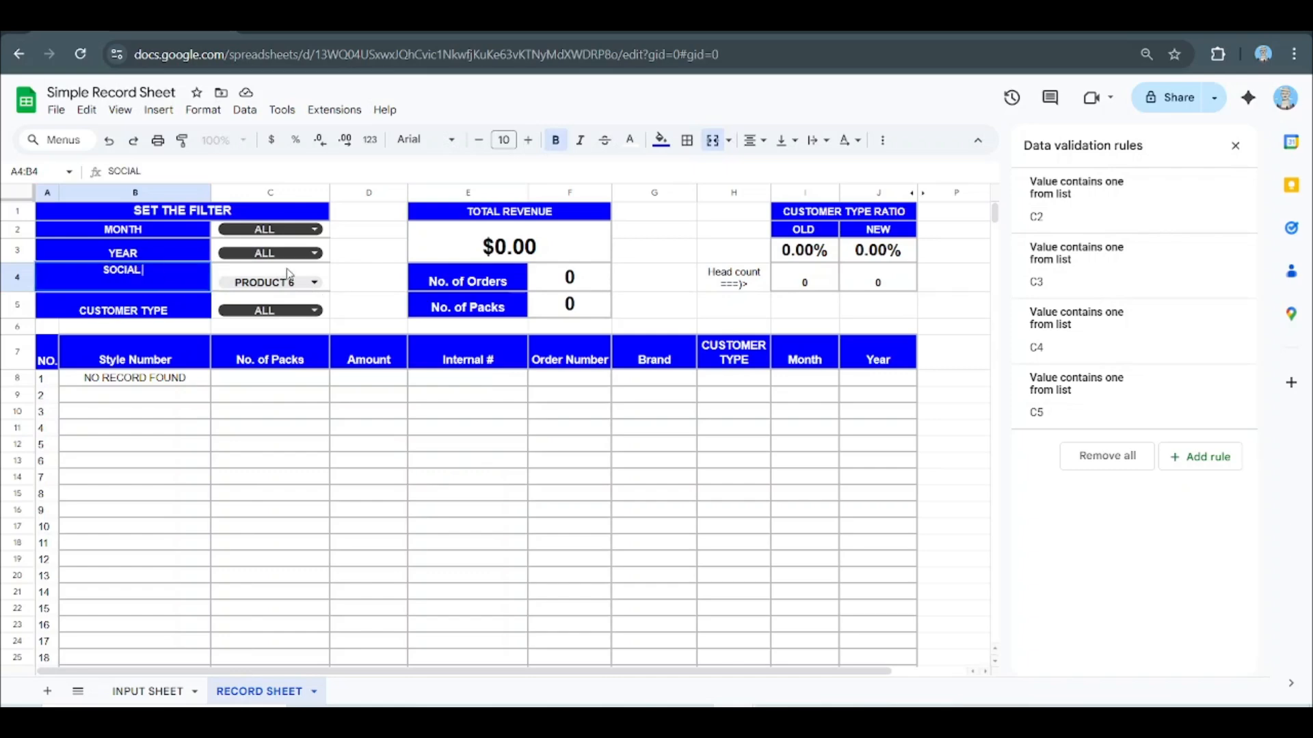
type(" MEDIA NET")
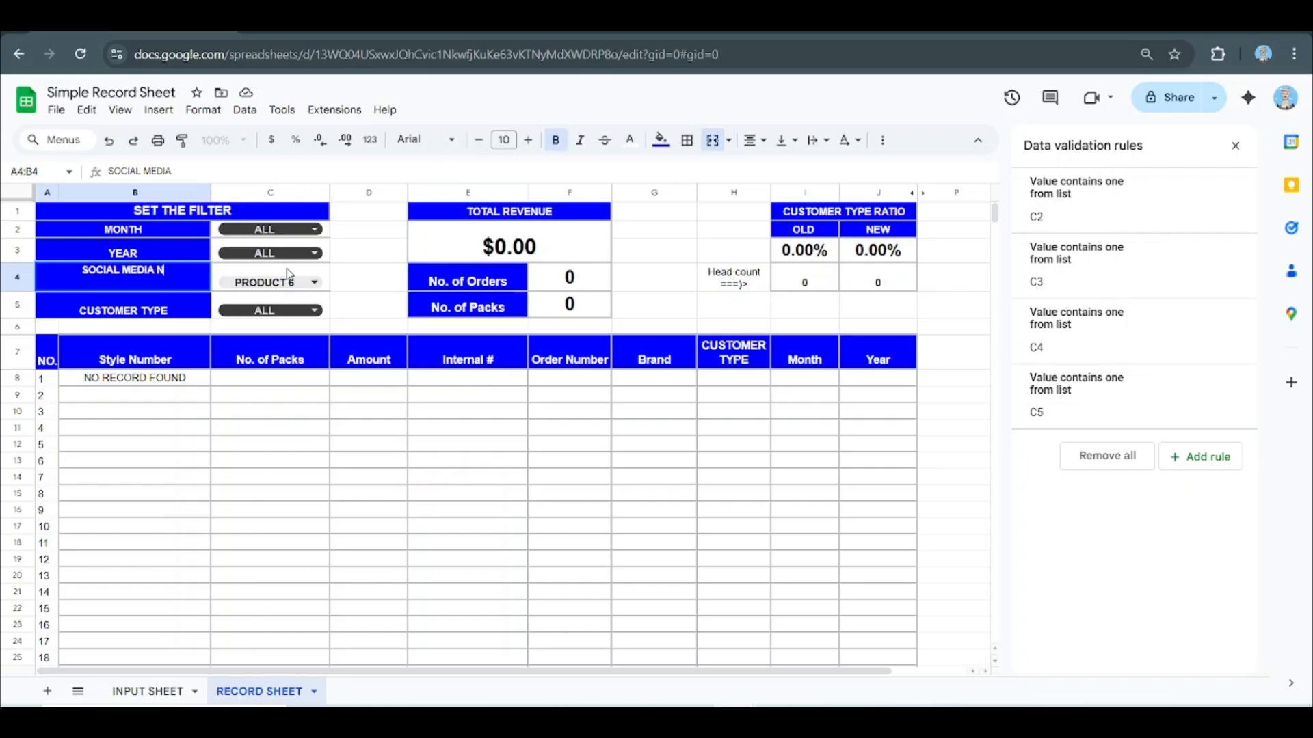
key("BackSpace")
key("BackSpace")
key("BackSpace")
type("PLAT")
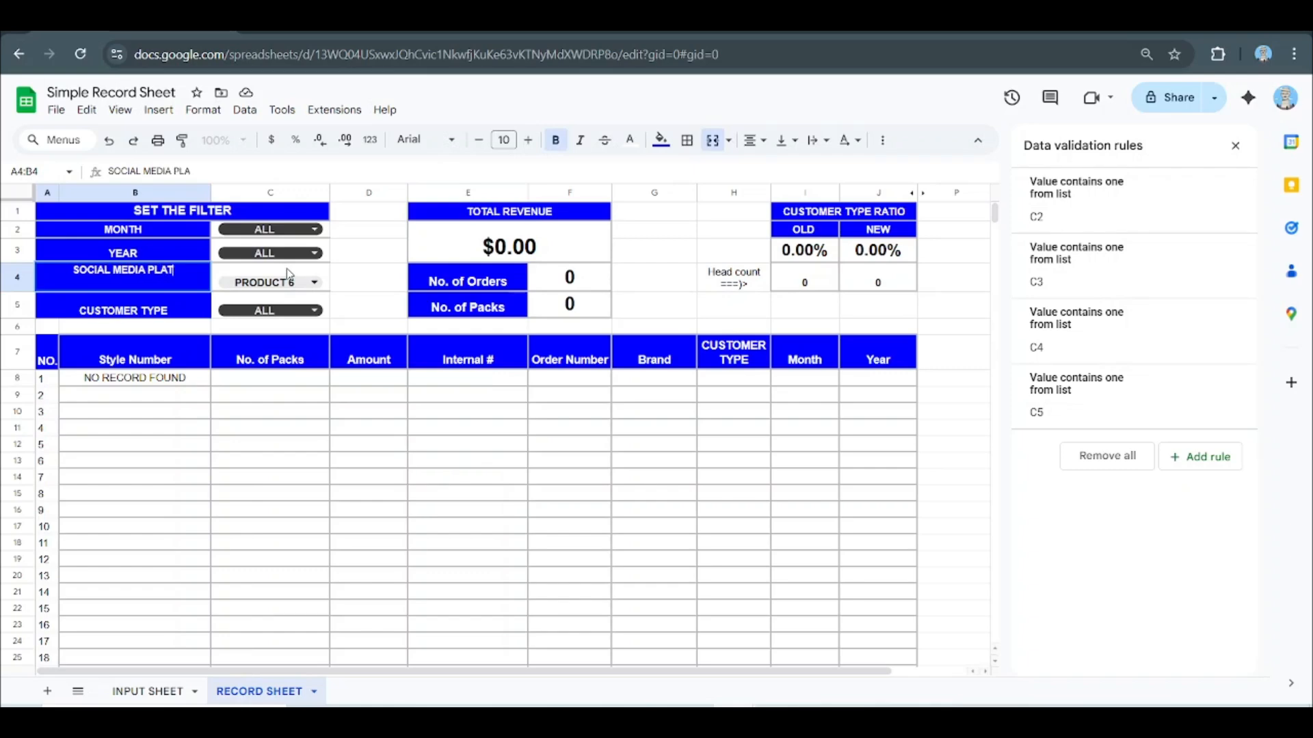
type("FORM")
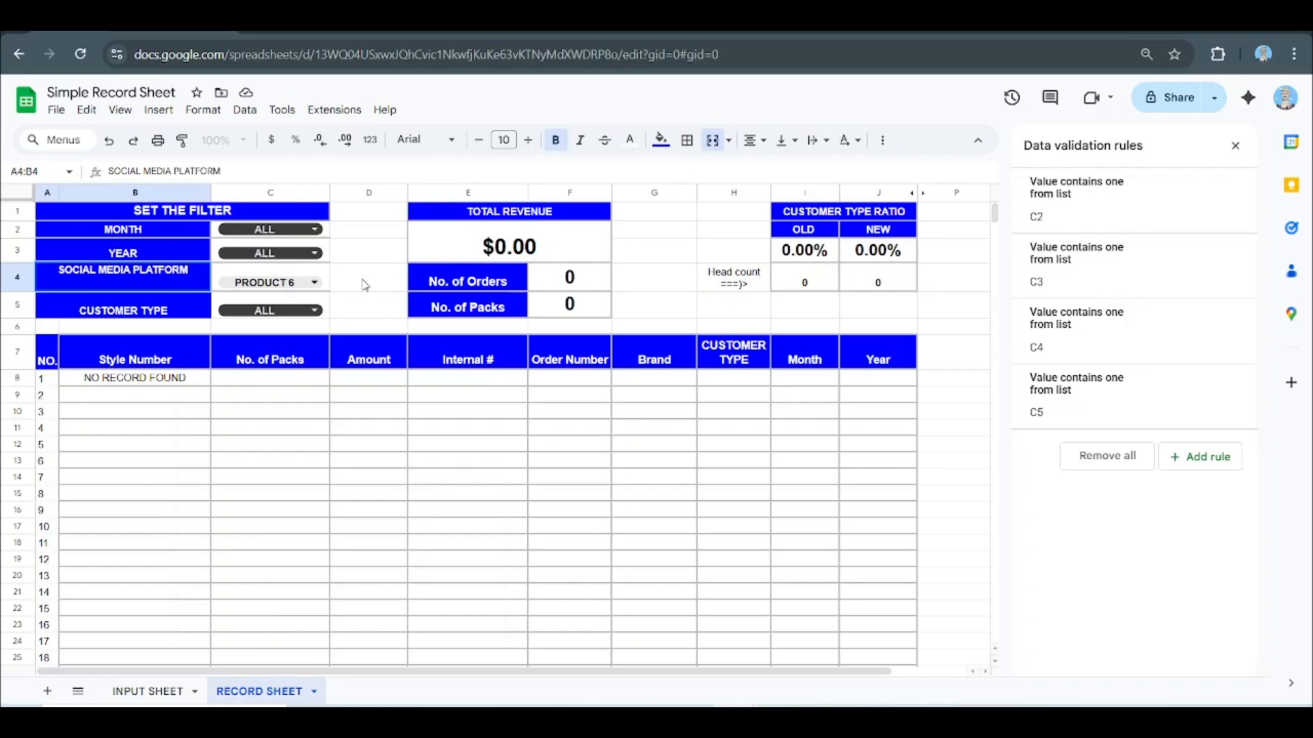
Step: Delete ALL and every product option except PRODUCT 2 from the platform filter's dropdown rule in C4
left_click(314, 283)
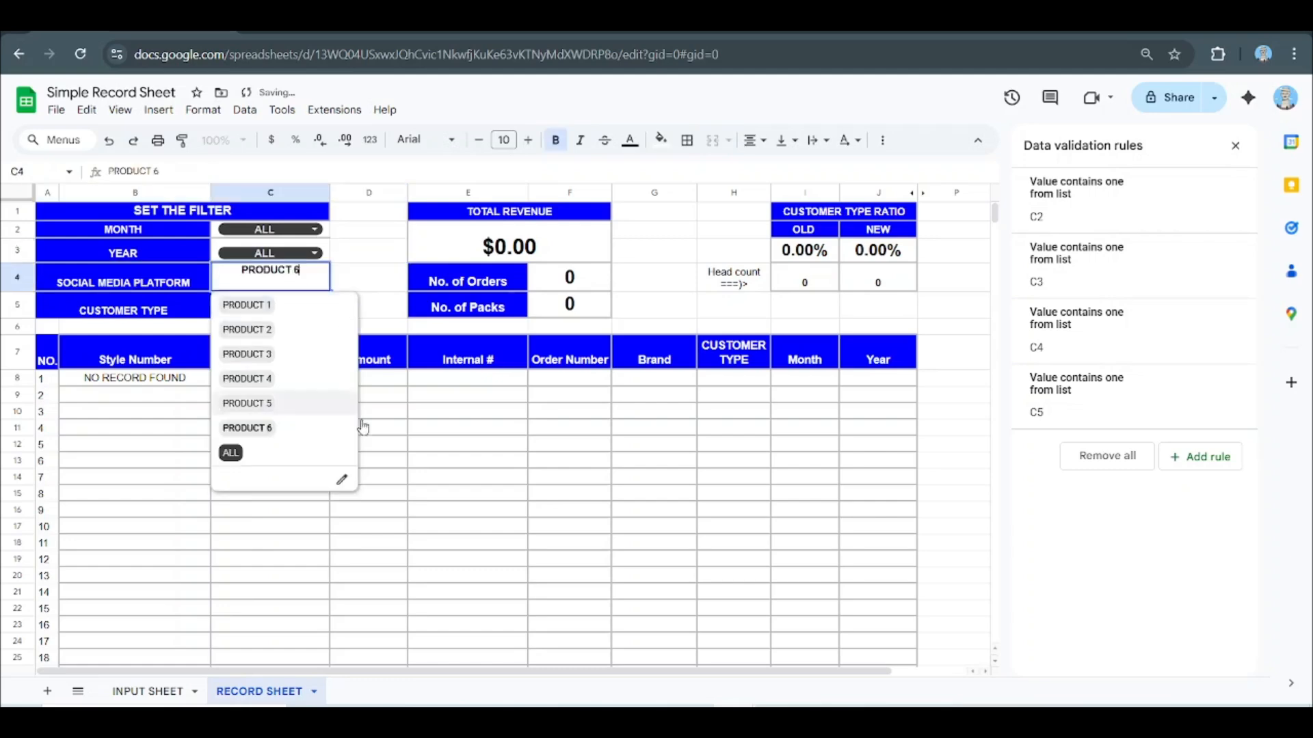
left_click(343, 482)
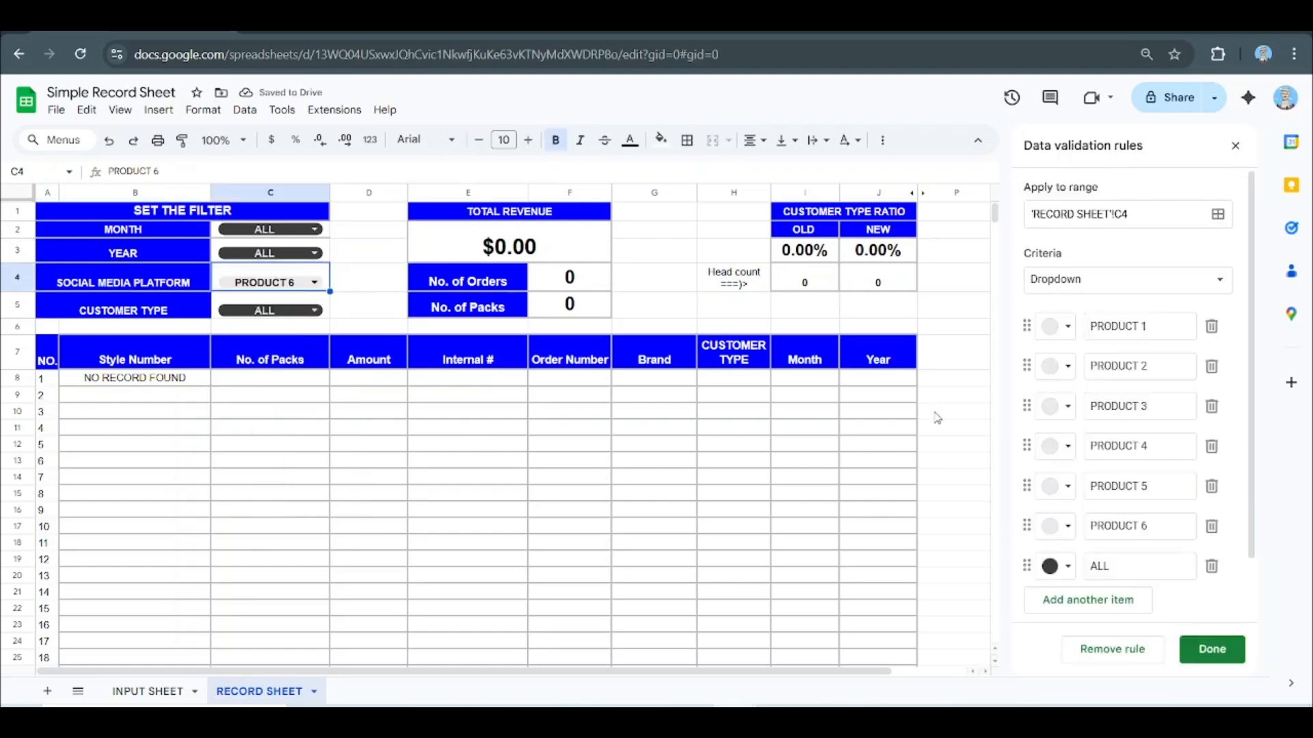
left_click(1211, 567)
left_click(1212, 526)
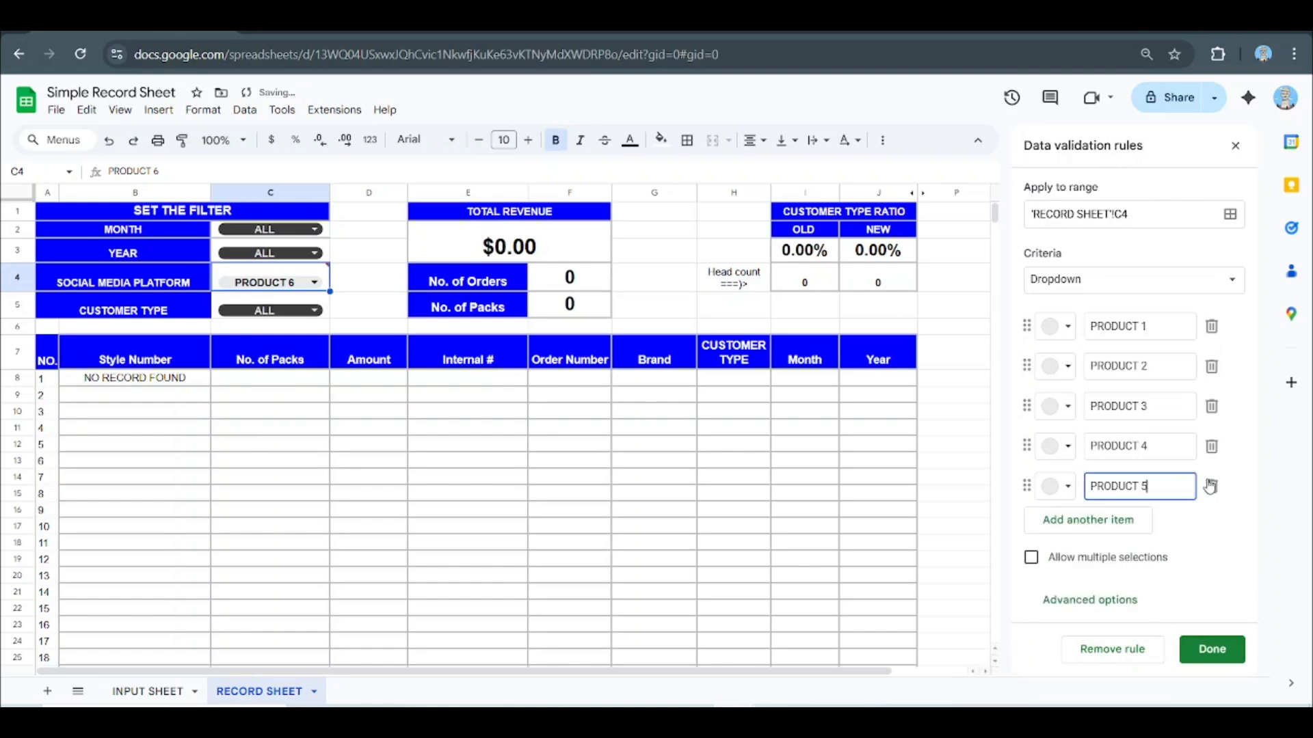
left_click(1212, 486)
left_click(1212, 446)
left_click(1211, 406)
left_click(1211, 326)
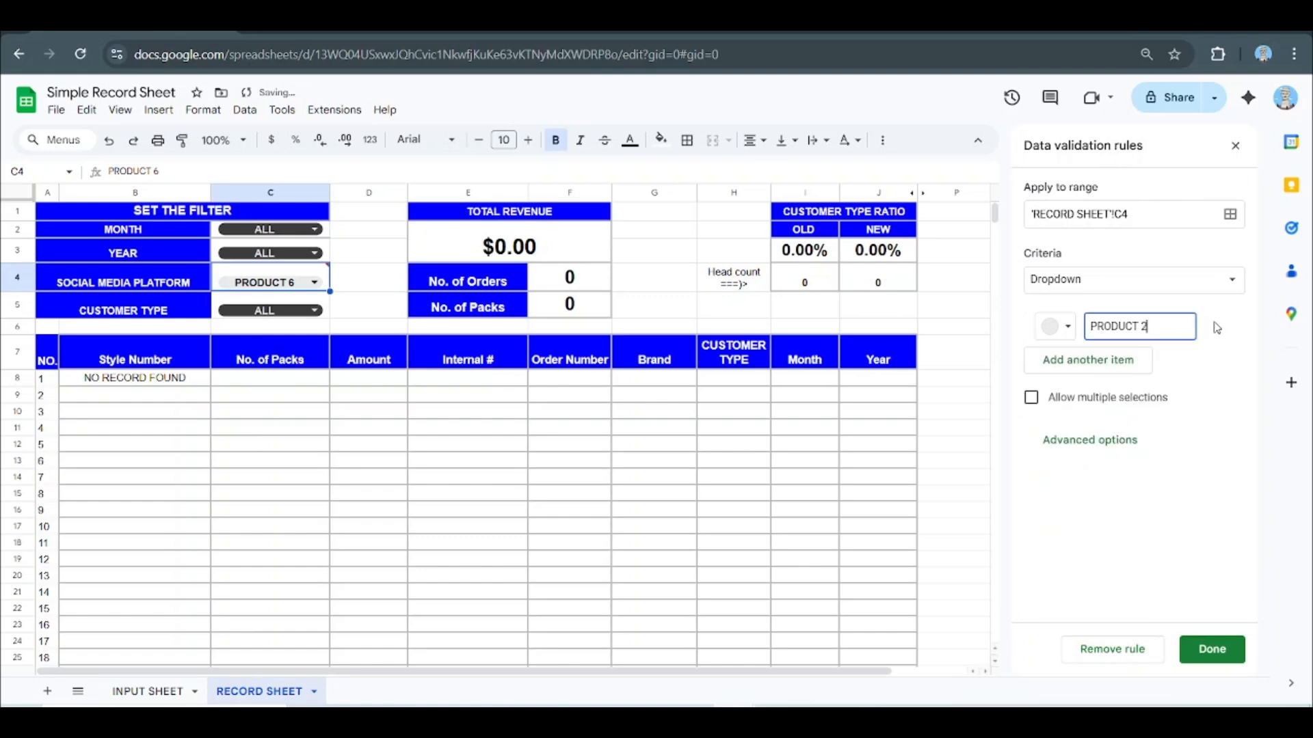
Step: Replace the PRODUCT 2 option in C4's dropdown rule with FACEBOOK, and add the options TWITTER and INSTAGRAM
key("ctrl+a")
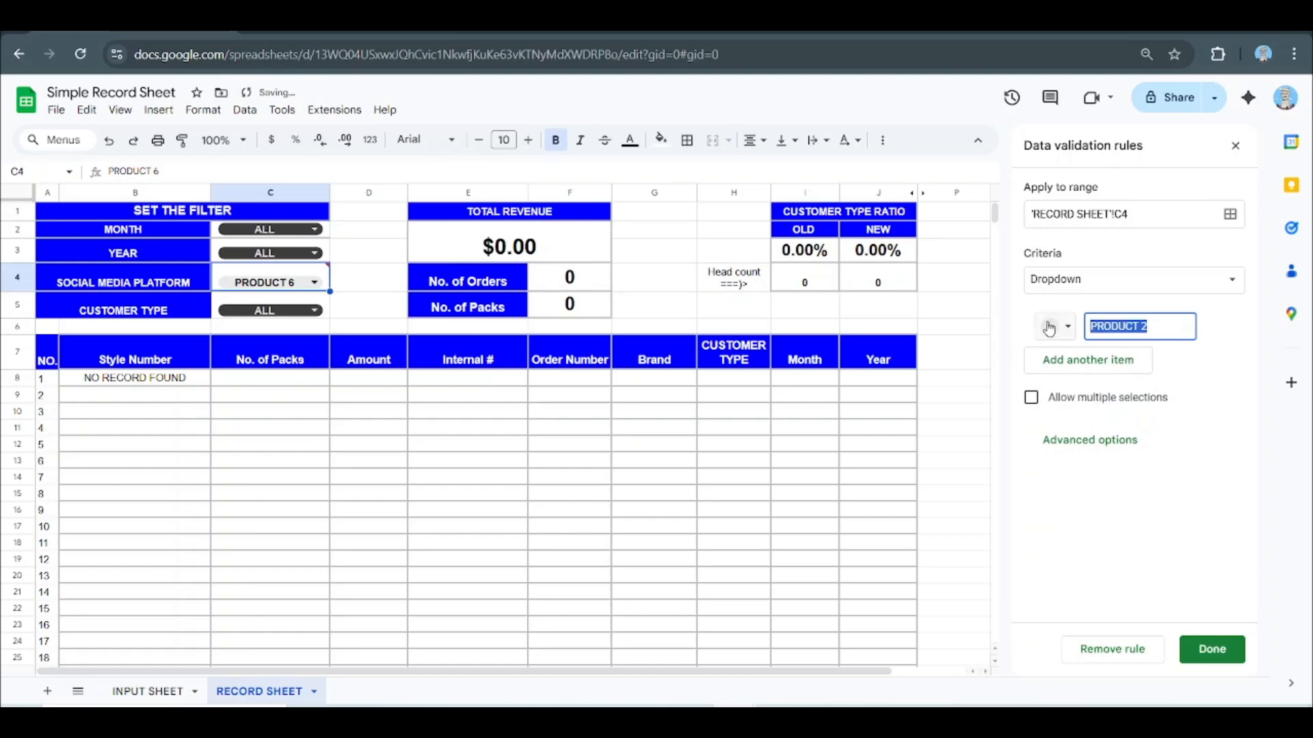
type("FACEBOOK")
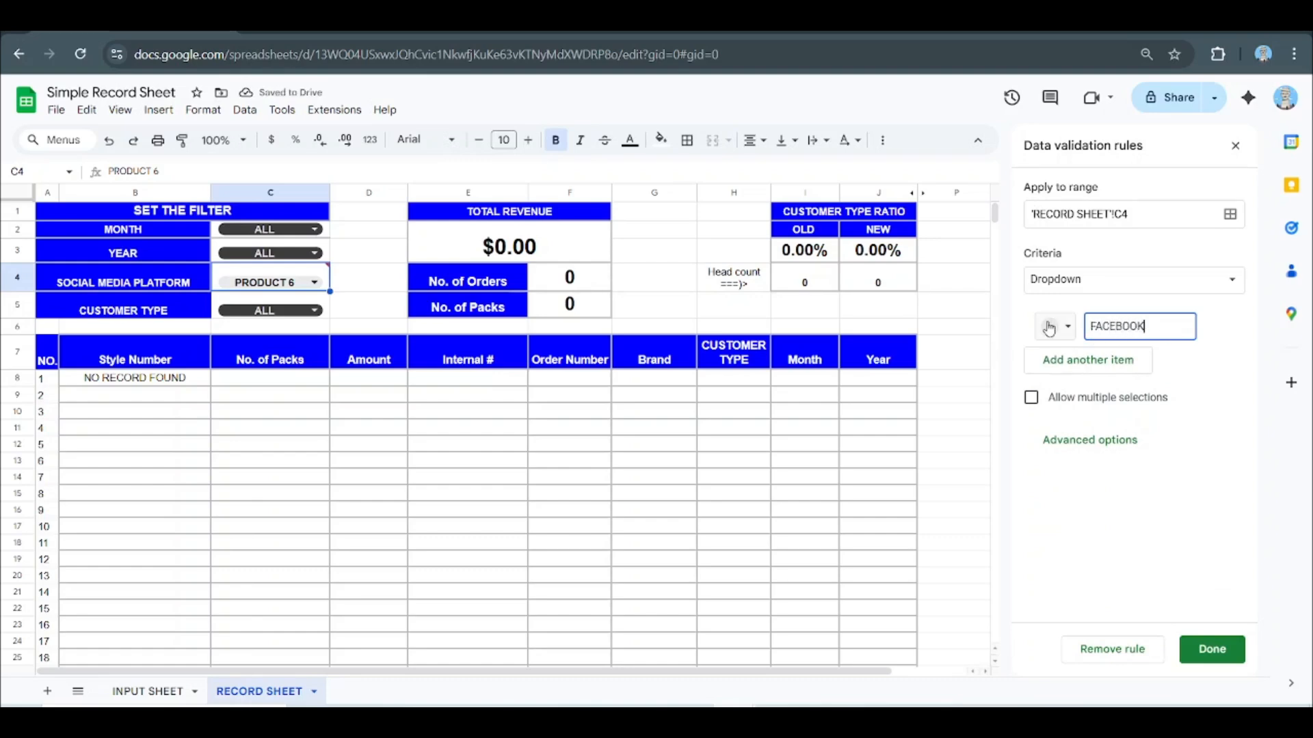
left_click(1097, 367)
type("TW")
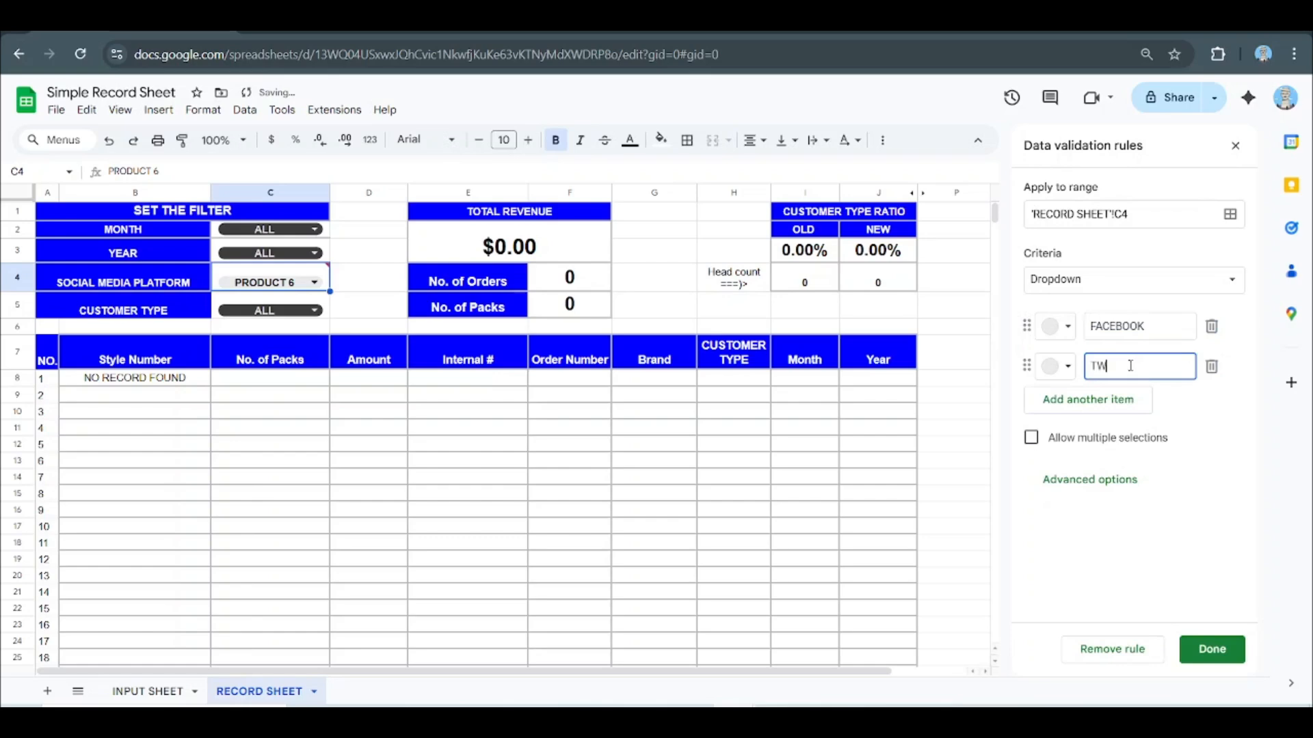
type("ITTER")
left_click(1074, 410)
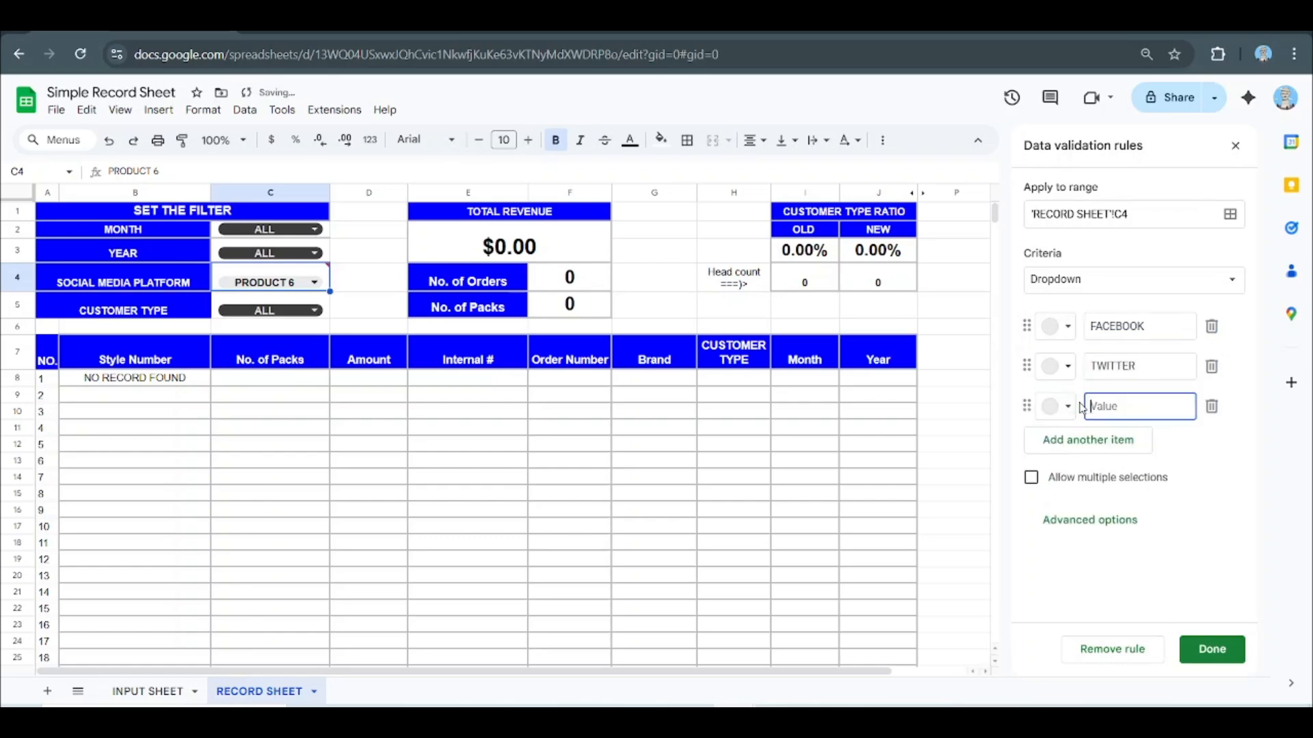
type("INSTAGRAM")
Step: Check the platform dropdown's options in F250 on the INPUT SHEET and return to the RECORD SHEET
left_click(142, 691)
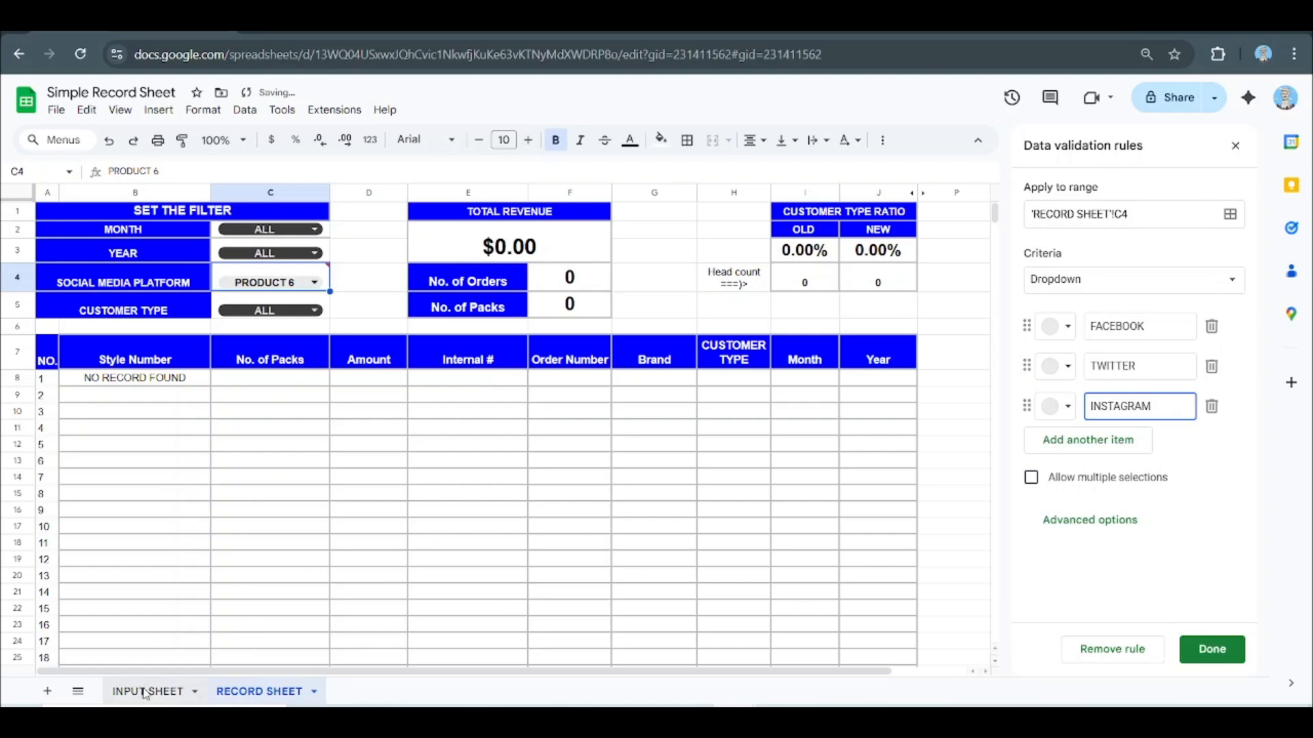
left_click(658, 556)
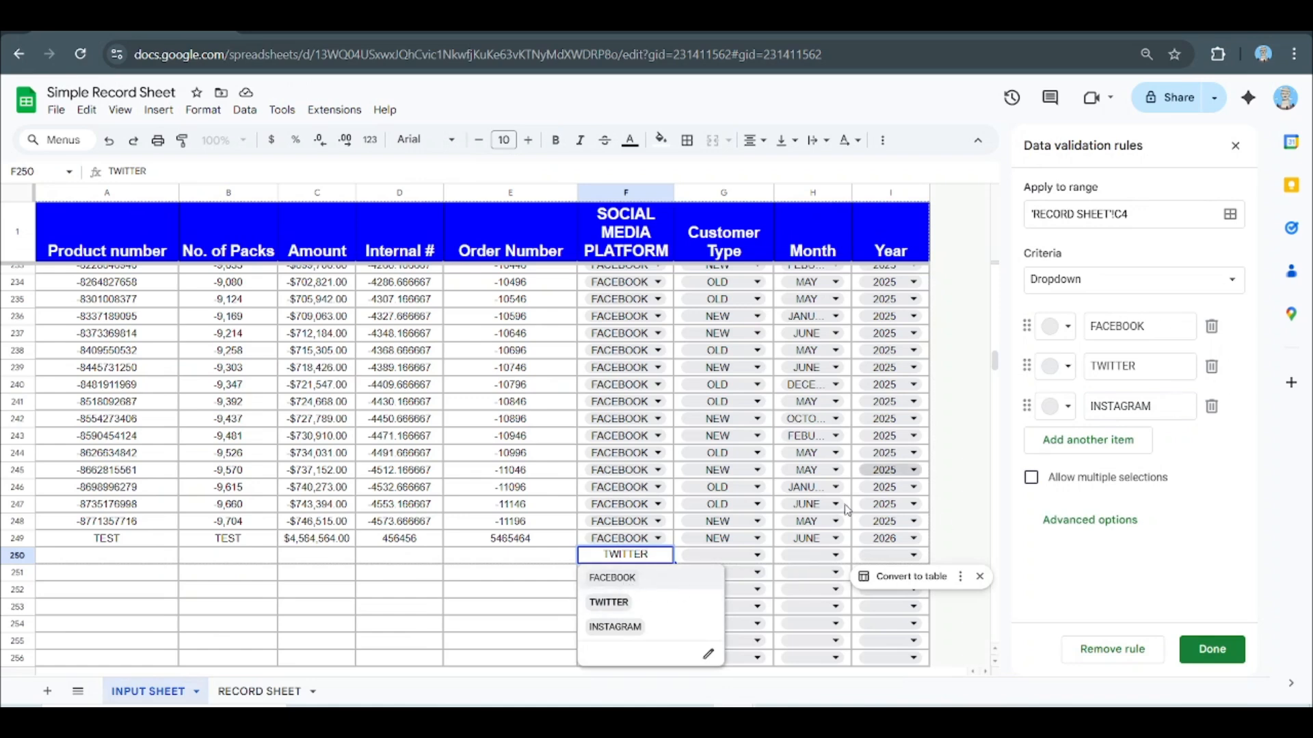
left_click(501, 605)
left_click(657, 555)
left_click(262, 692)
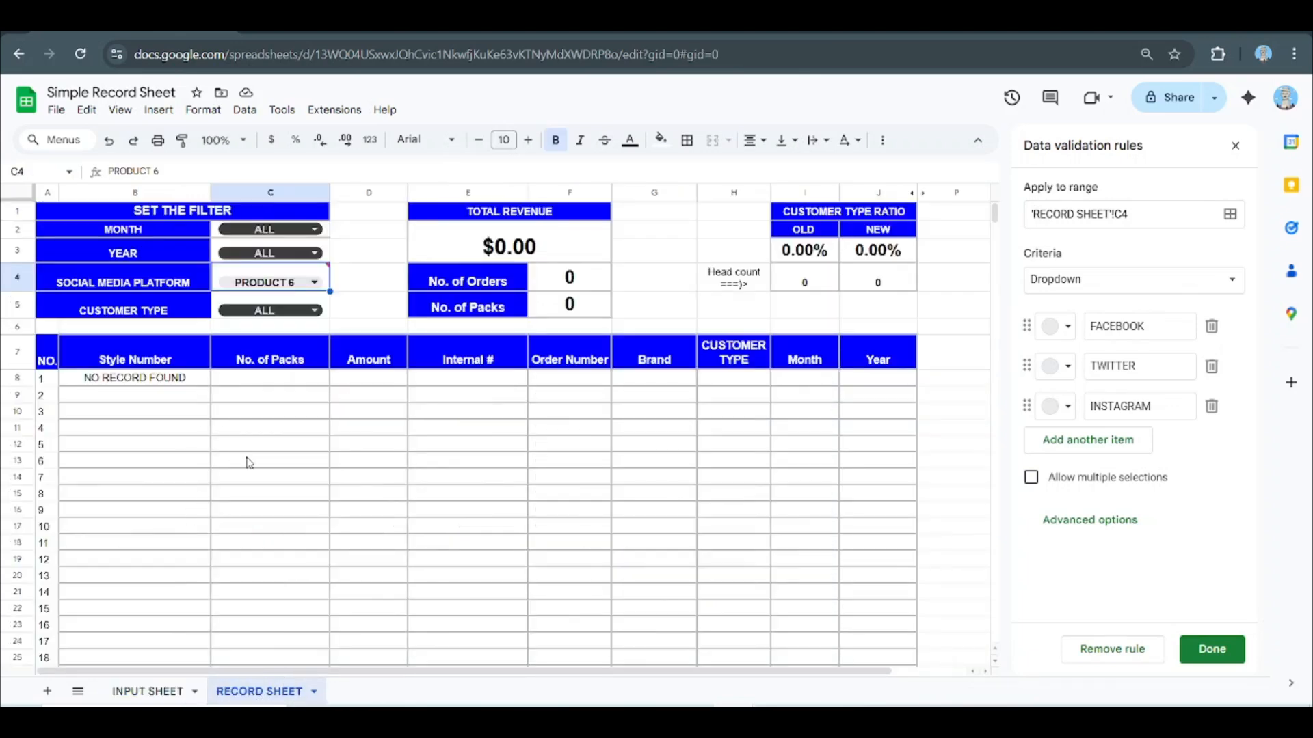
Step: Save the platform filter's dropdown rule and set the SOCIAL MEDIA PLATFORM filter to FACEBOOK
left_click(1212, 649)
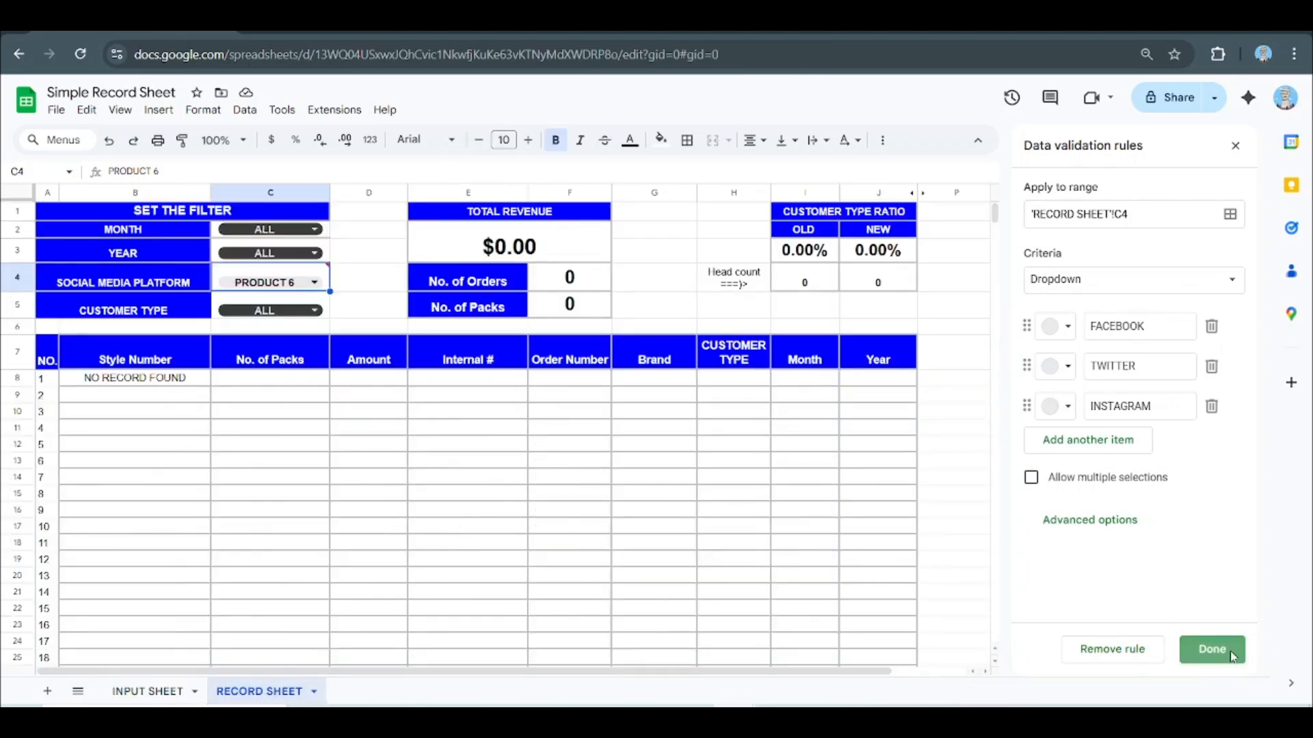
left_click(346, 429)
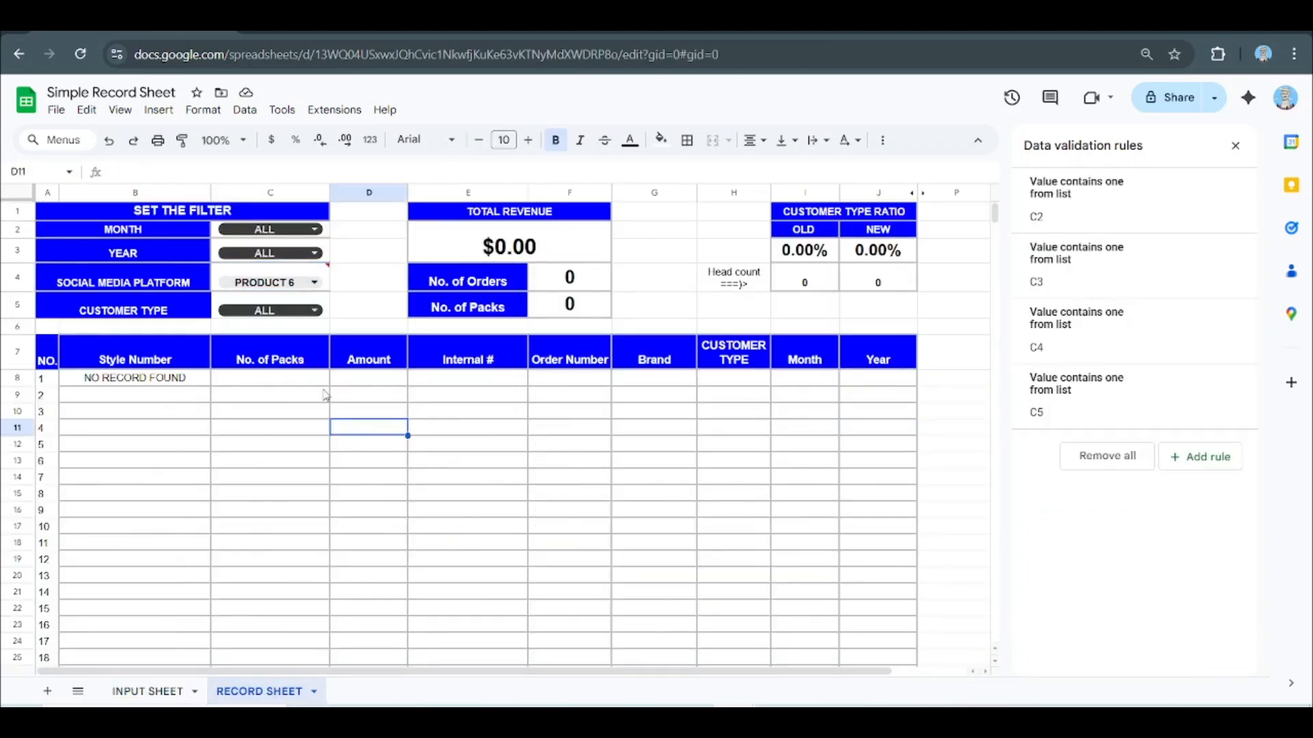
left_click(307, 283)
left_click(251, 309)
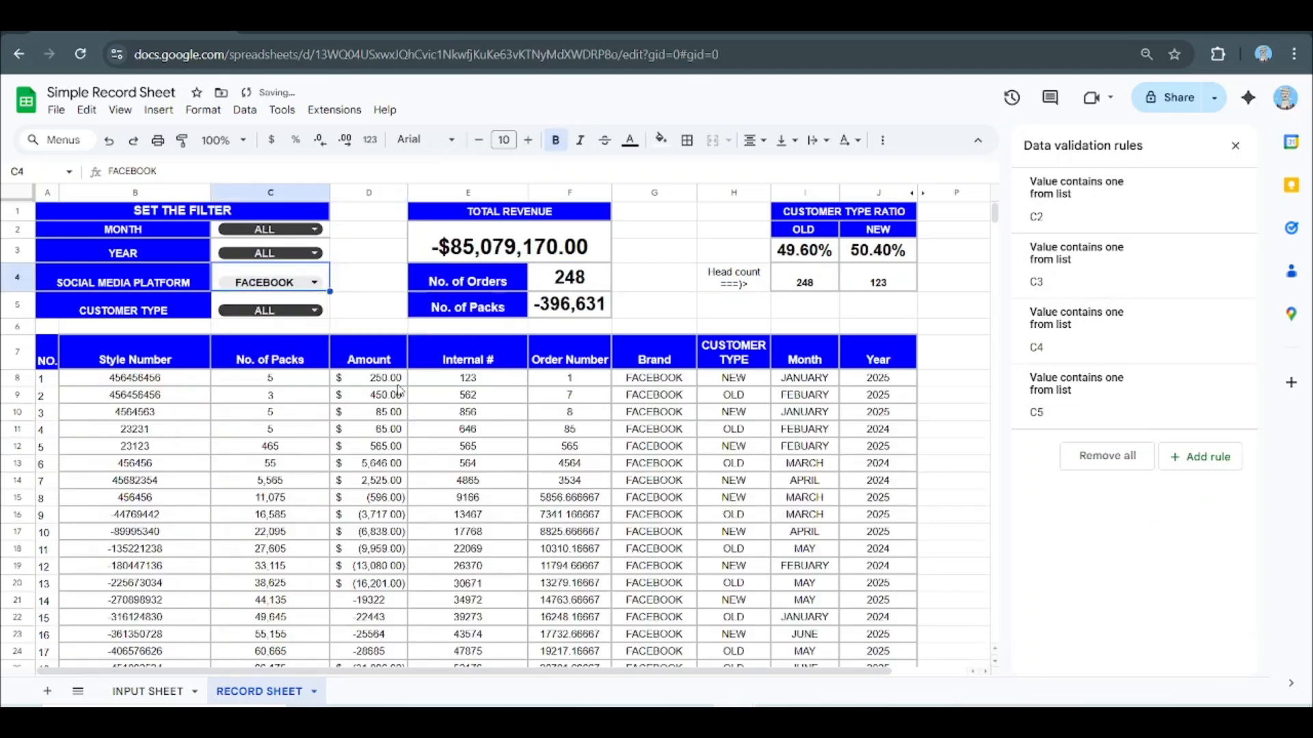
Step: Add an ALL option in dark grey to the SOCIAL MEDIA PLATFORM filter's dropdown rule and save it
left_click(313, 282)
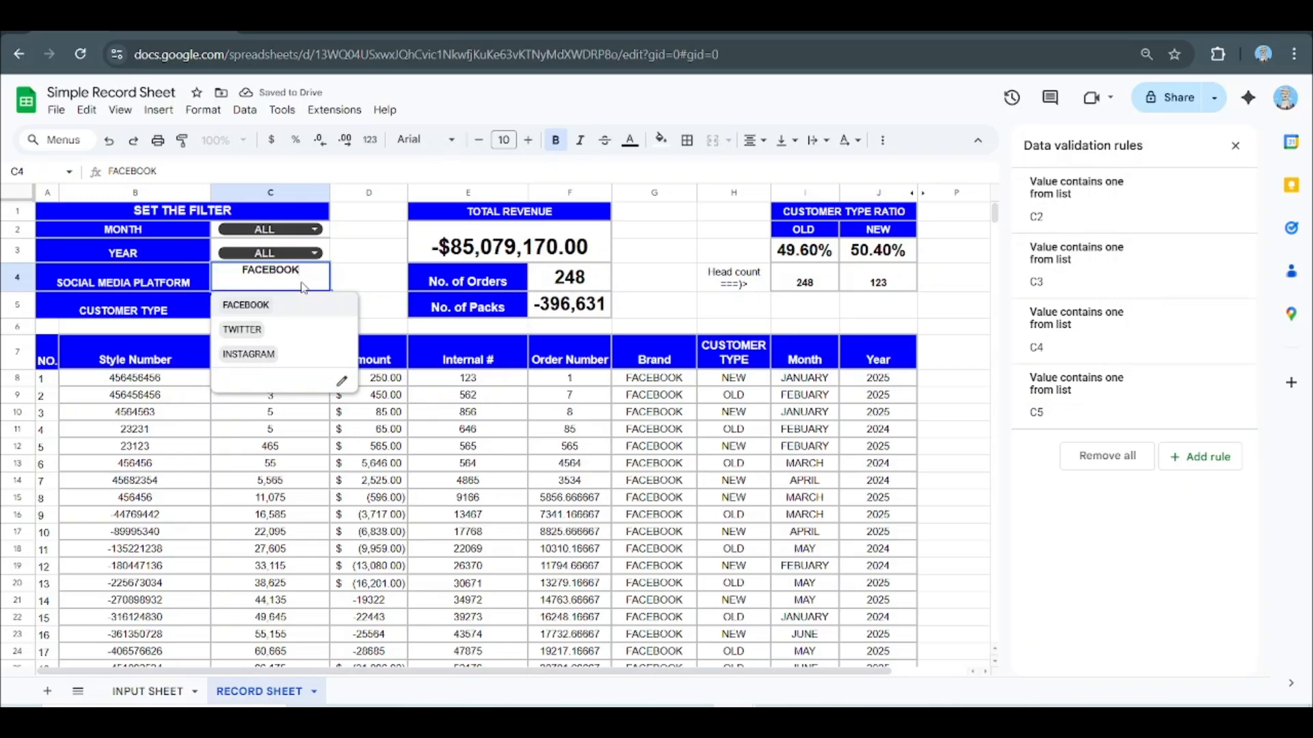
left_click(341, 381)
left_click(1106, 443)
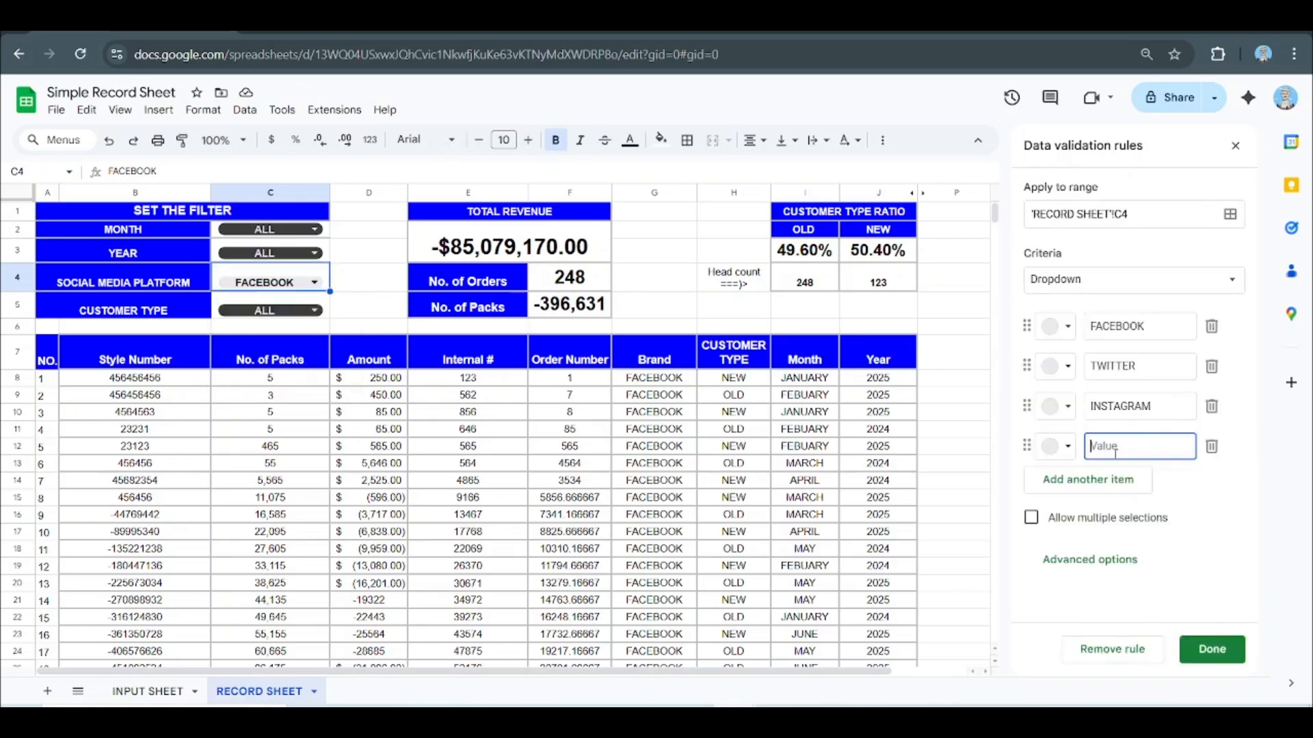
type("ALL")
left_click(1067, 452)
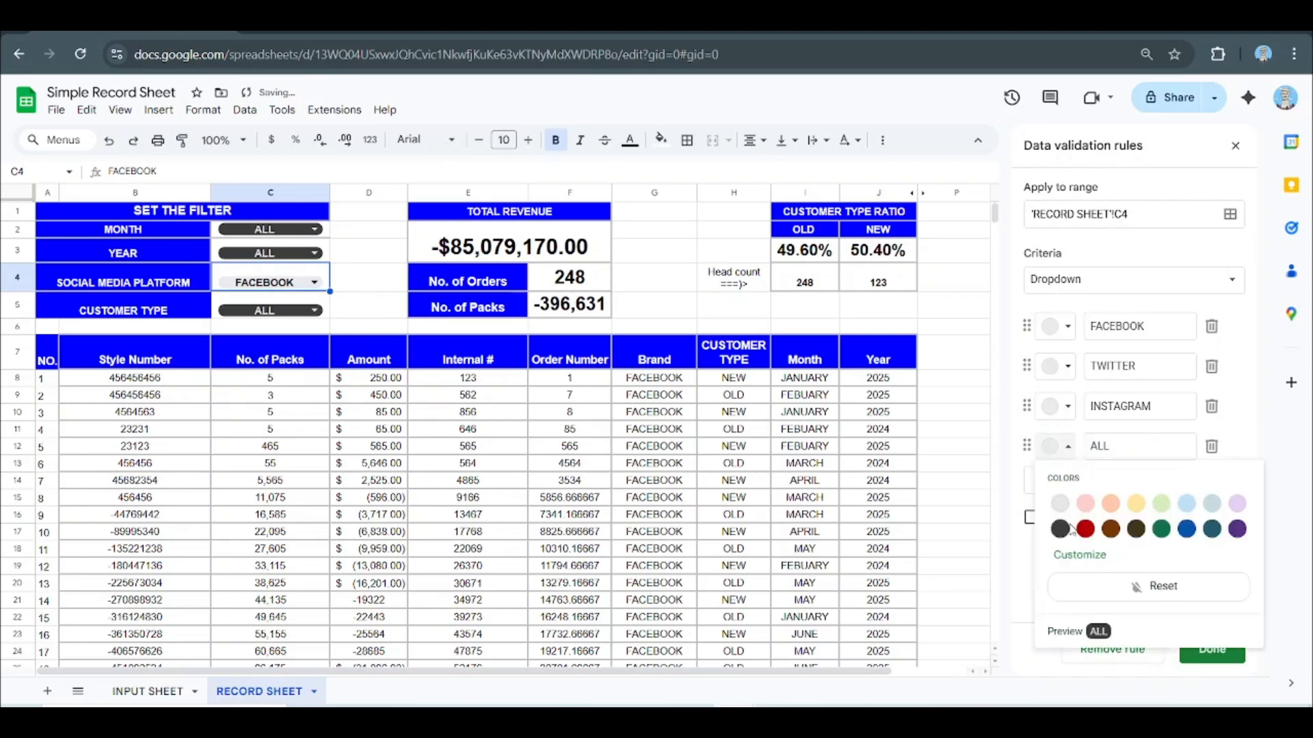
left_click(1064, 531)
left_click(1212, 648)
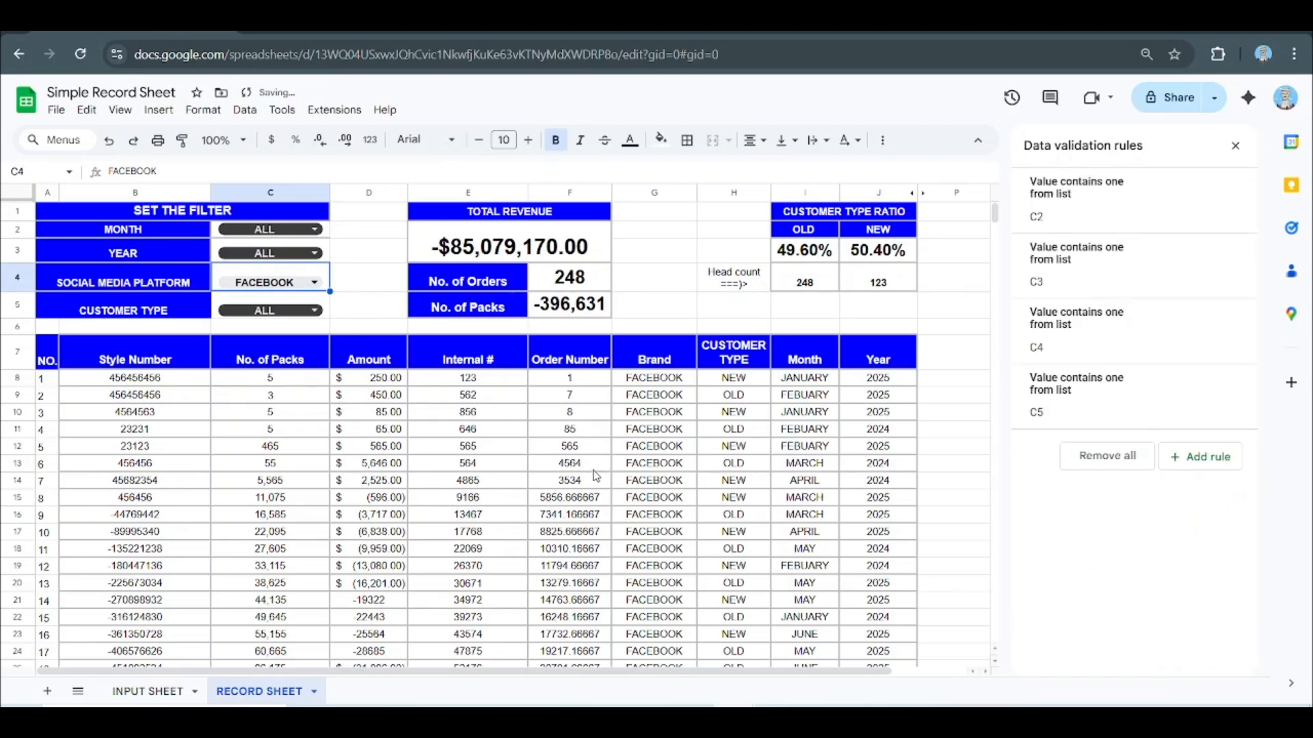
Step: Review the records on the INPUT SHEET and the BRAND filter's options on the RECORD SHEET
left_click(148, 691)
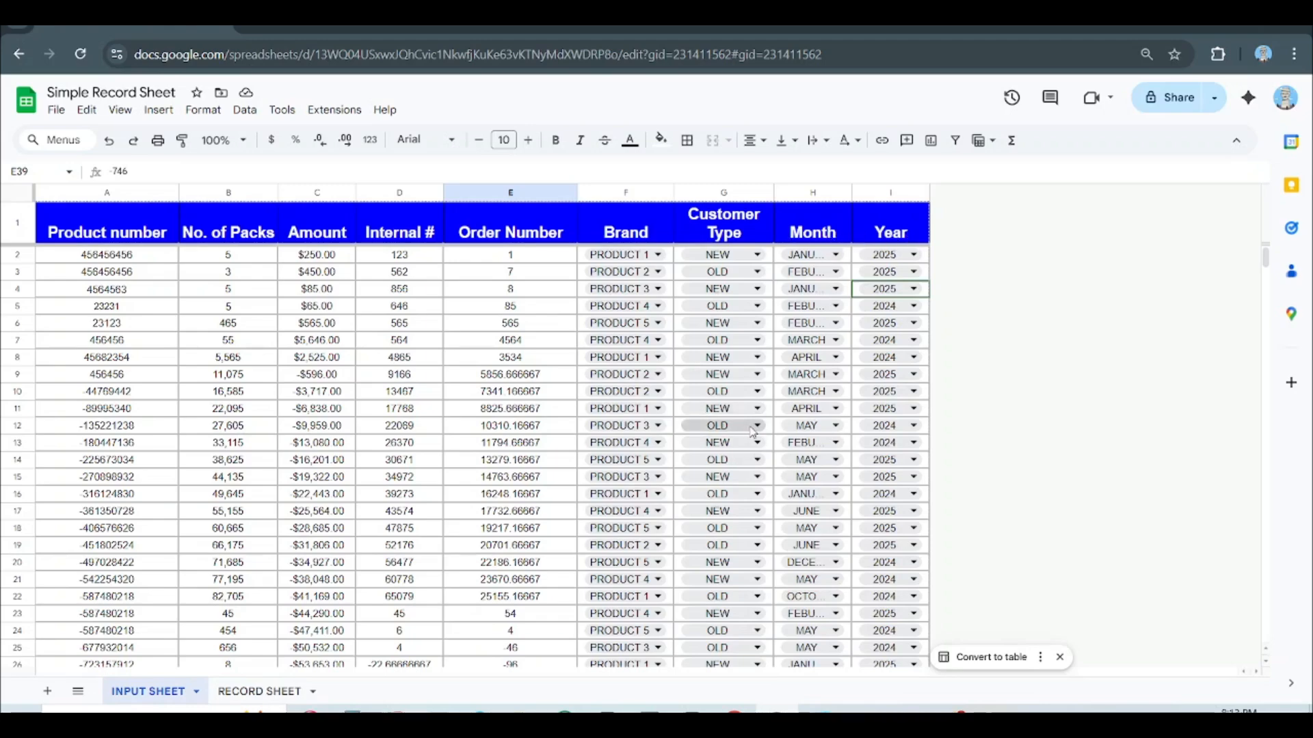
scroll(707, 473, "down", 6)
scroll(707, 473, "down", 18)
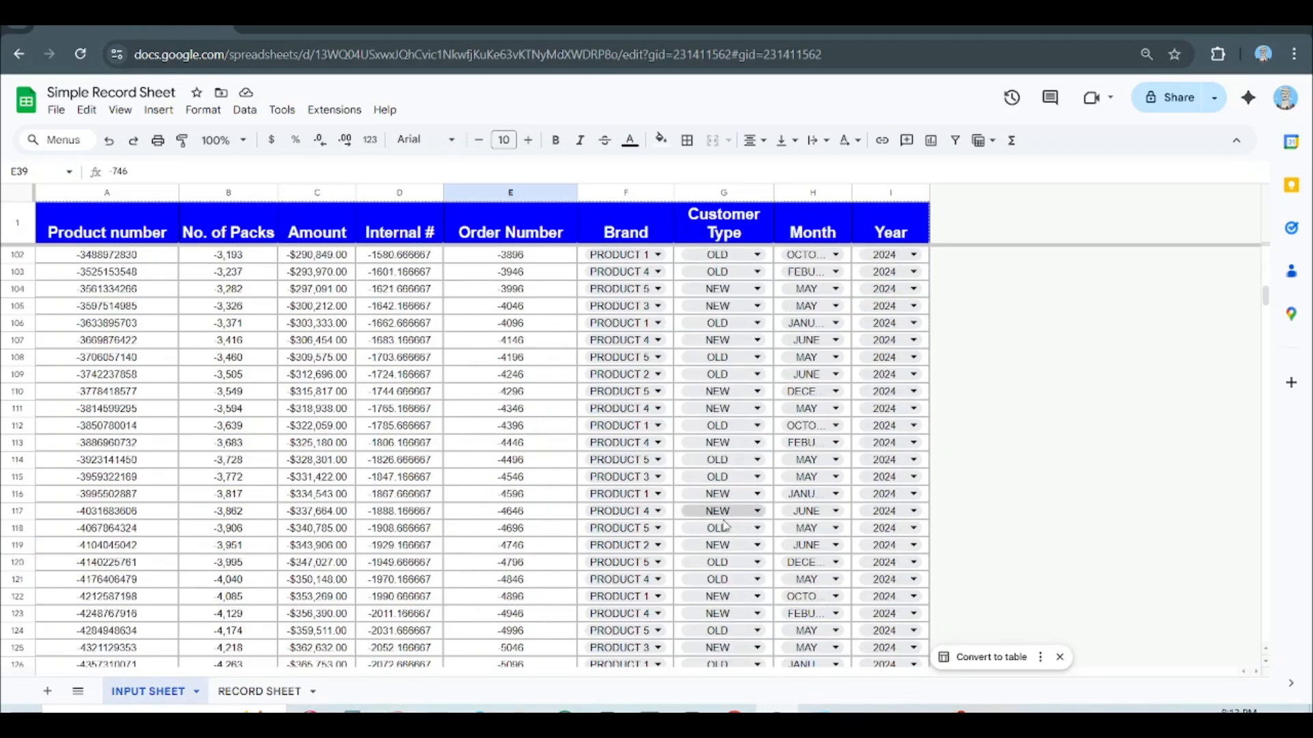
left_click(254, 693)
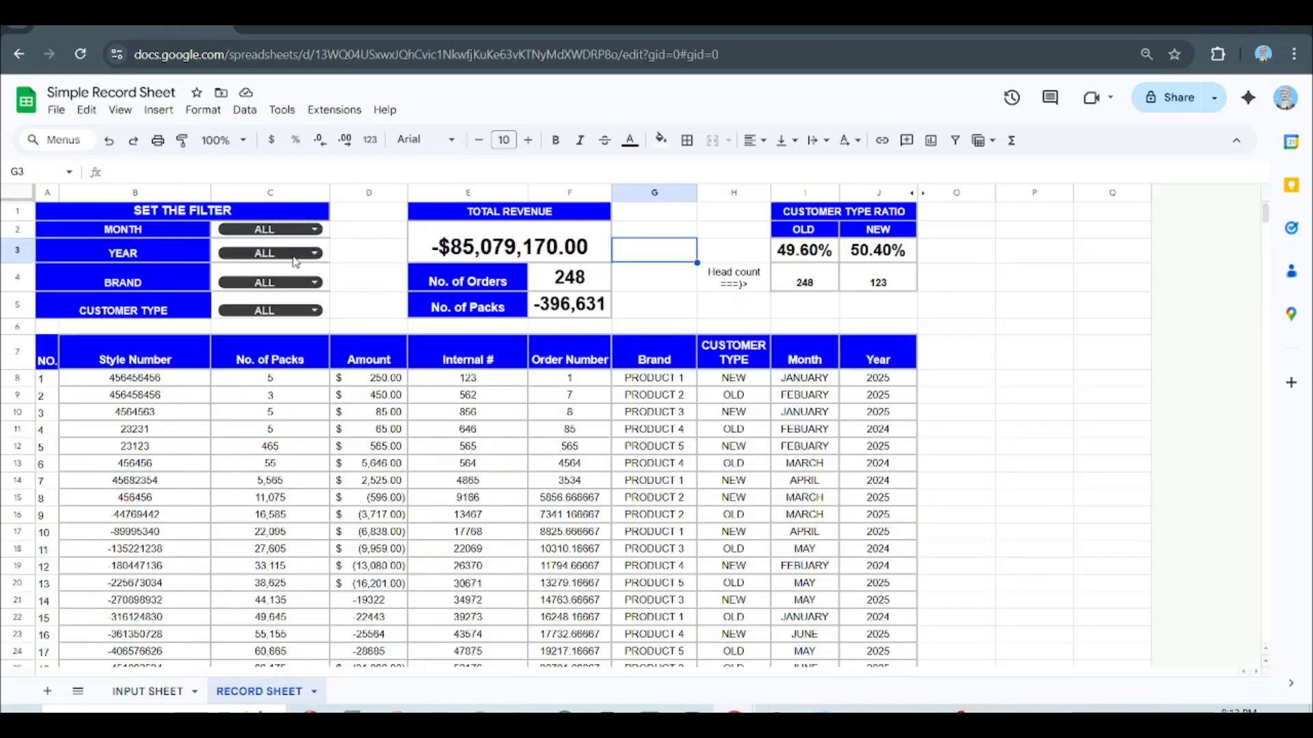
left_click(314, 284)
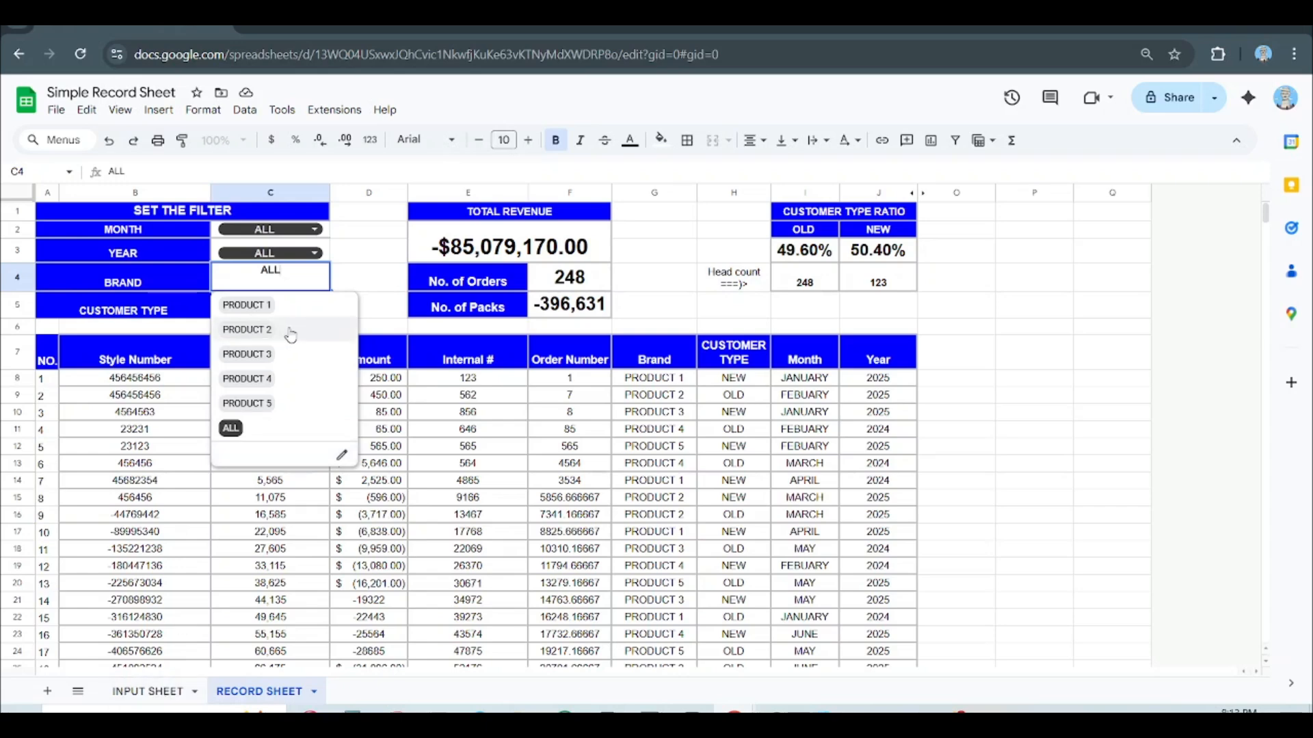
left_click(366, 258)
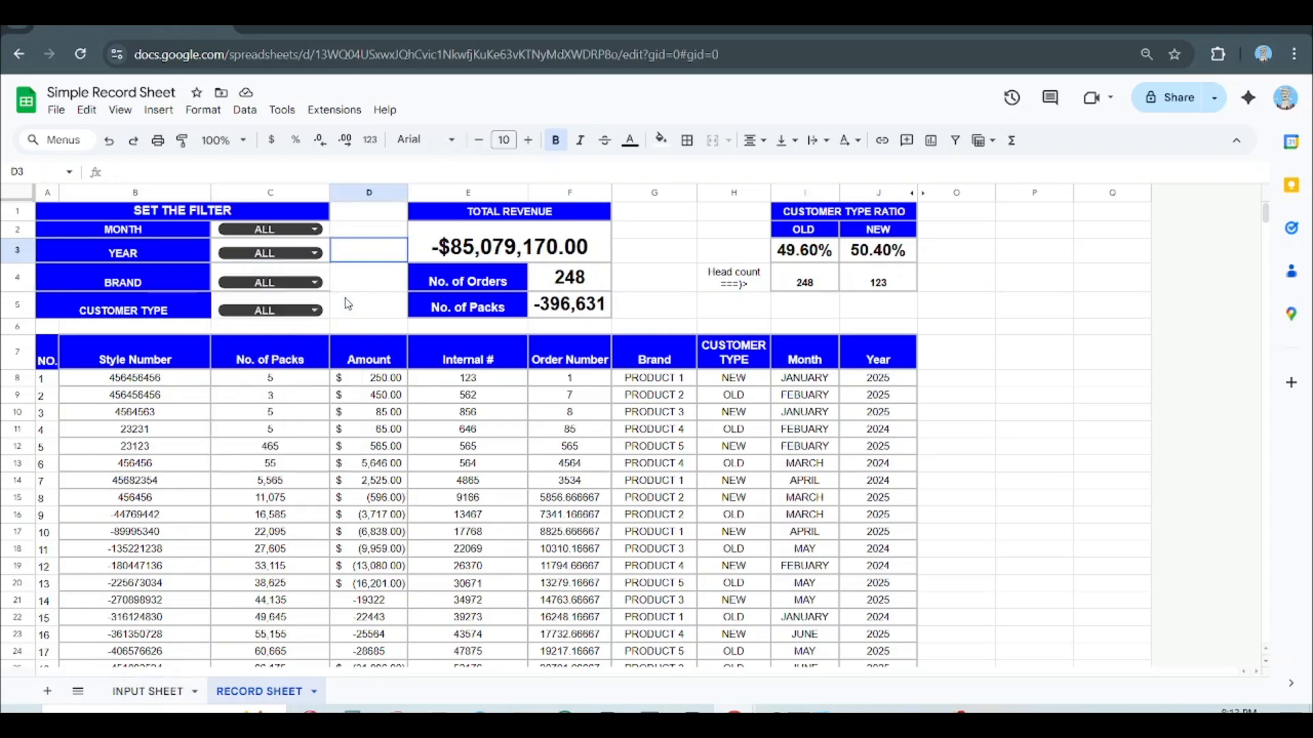
Step: Inspect the formula behind the TOTAL REVENUE figure without changing it
left_click(554, 246)
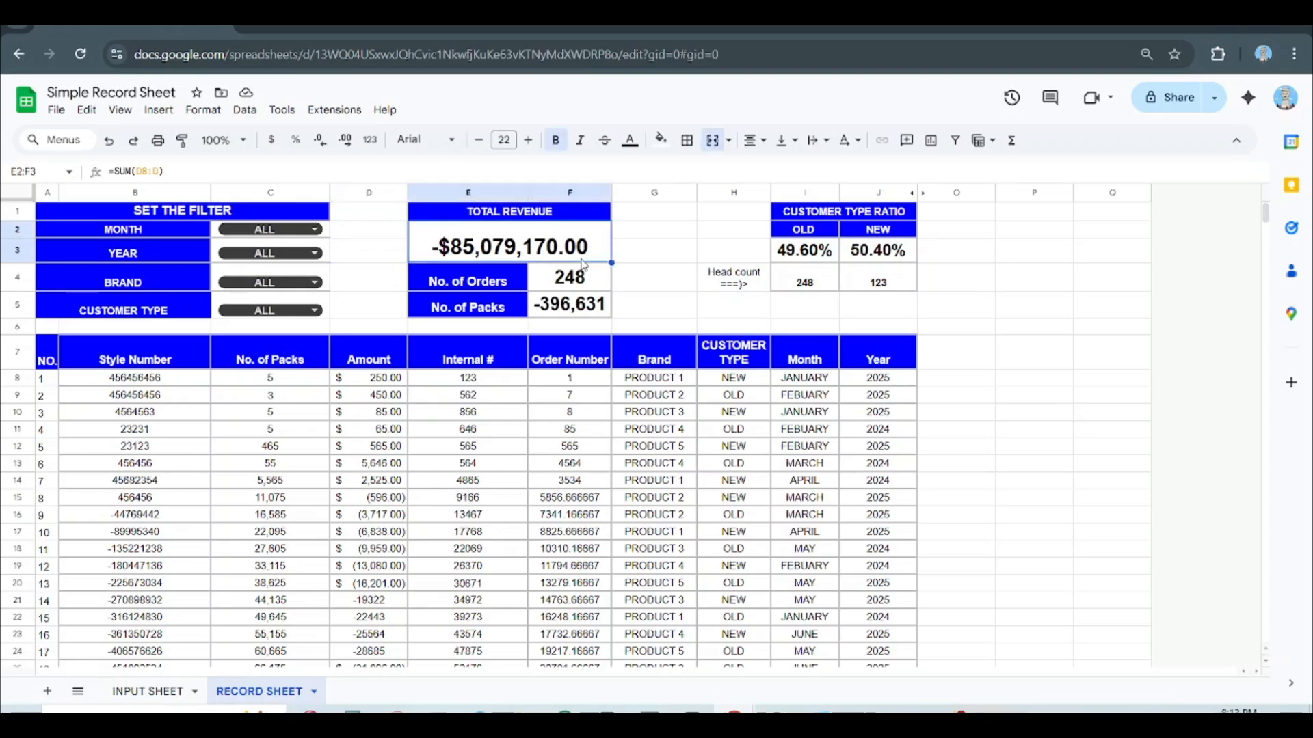
left_click(657, 257)
left_click(540, 246)
left_click(166, 171)
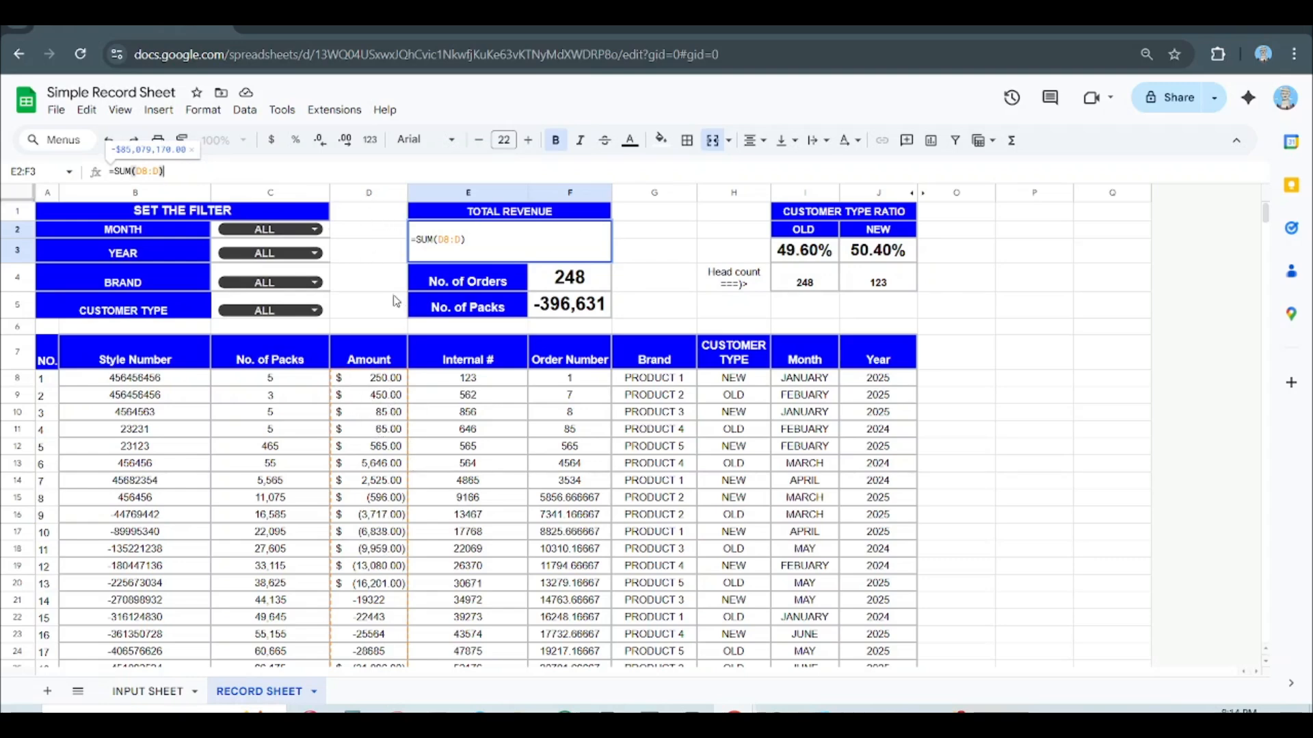
left_click(690, 233)
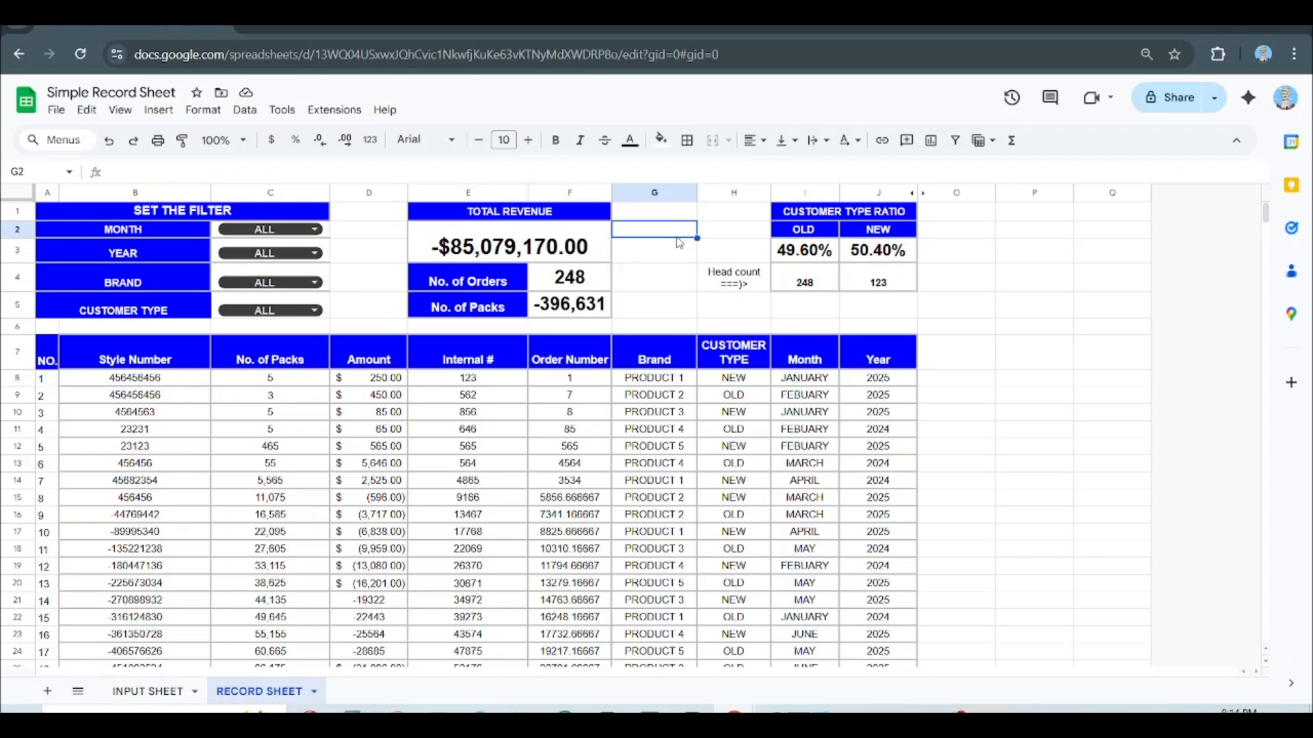
Step: Inspect the No. of Packs formula in F5 and the No. of Packs column it summarizes
left_click(577, 309)
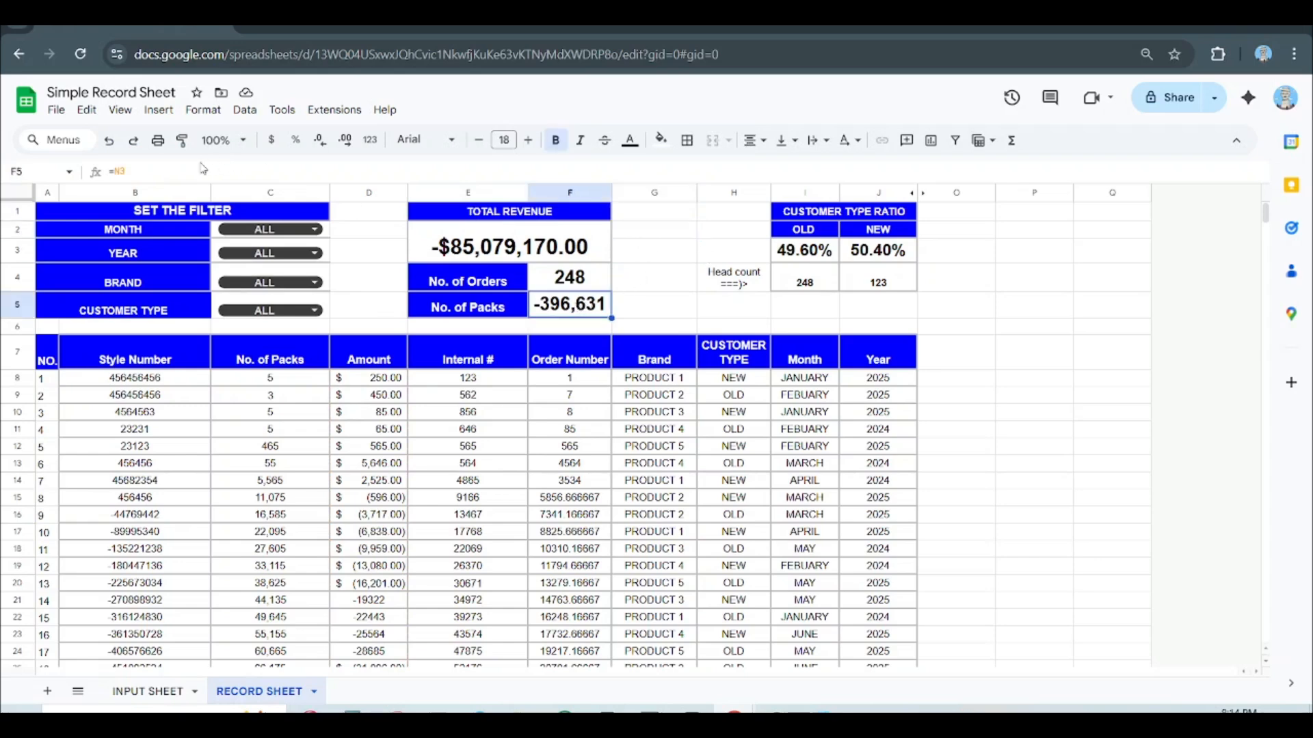
left_click(203, 168)
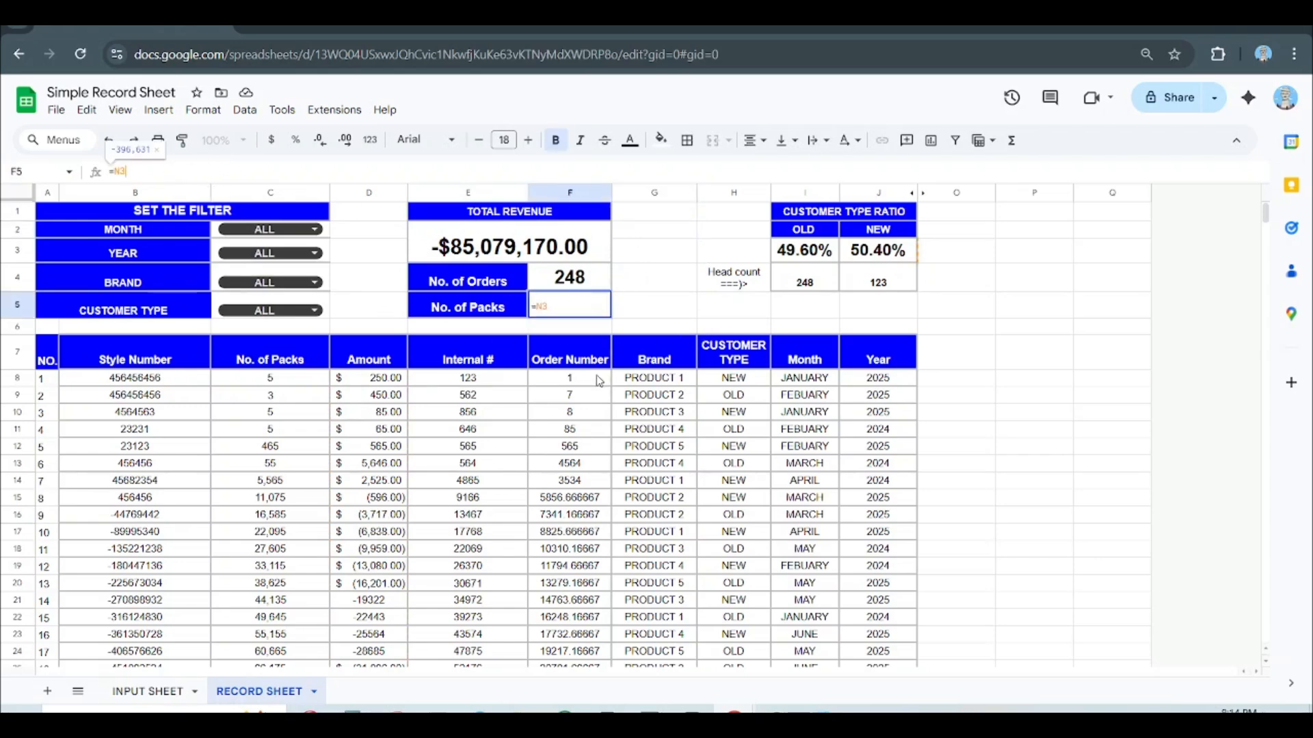
left_click(282, 385)
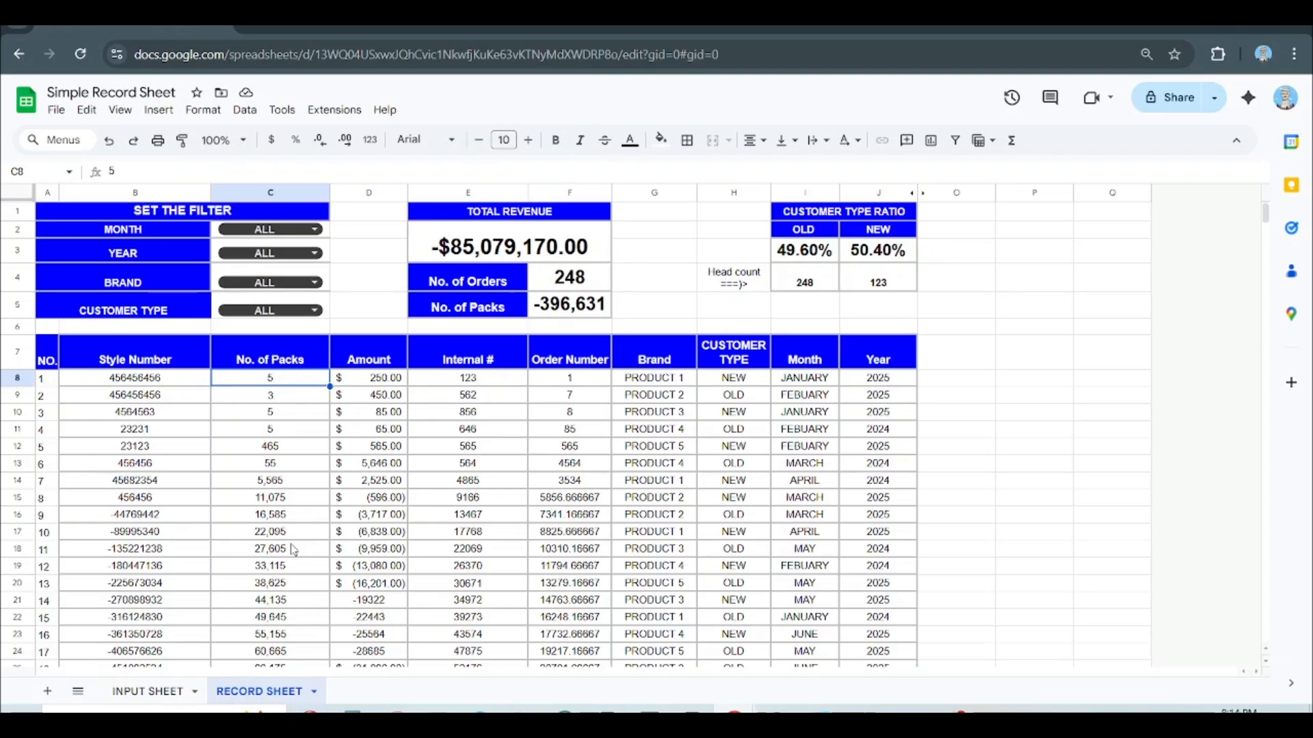
Step: Unhide the helper columns K to N on the RECORD SHEET
left_click(646, 251)
left_click(918, 193)
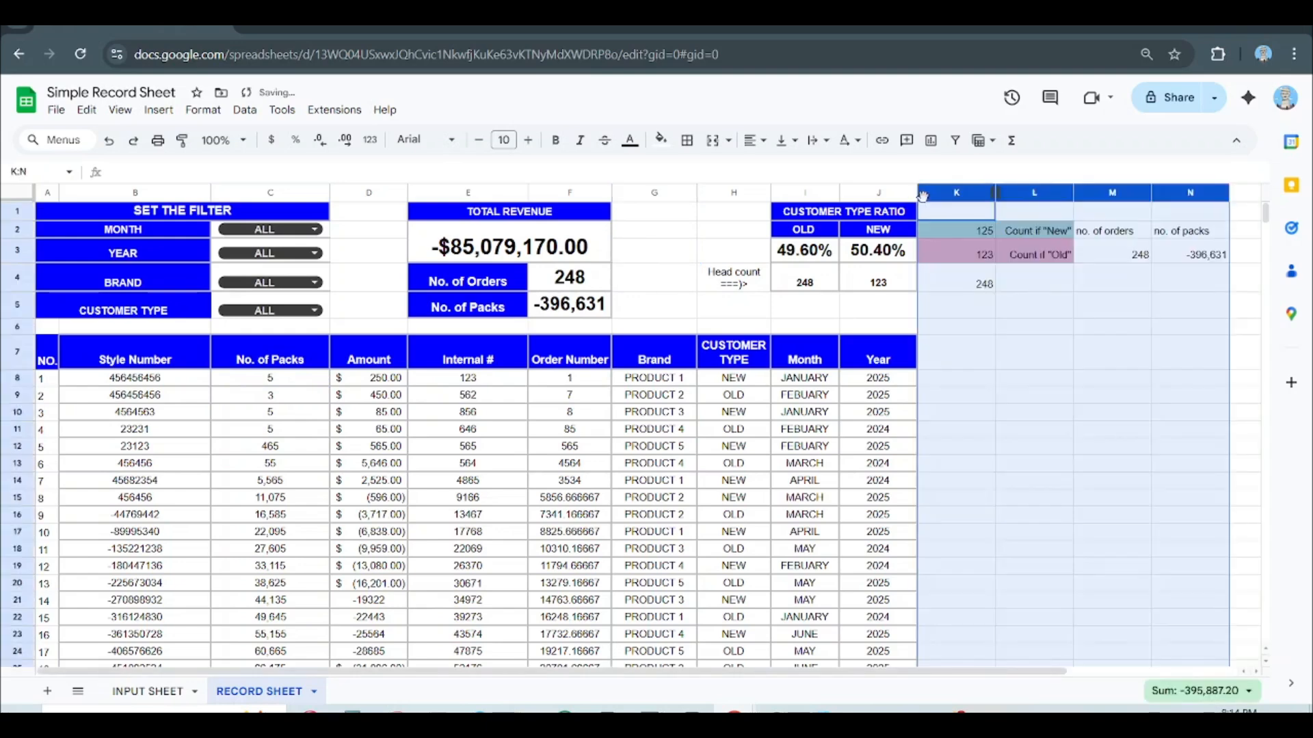
left_click(1043, 382)
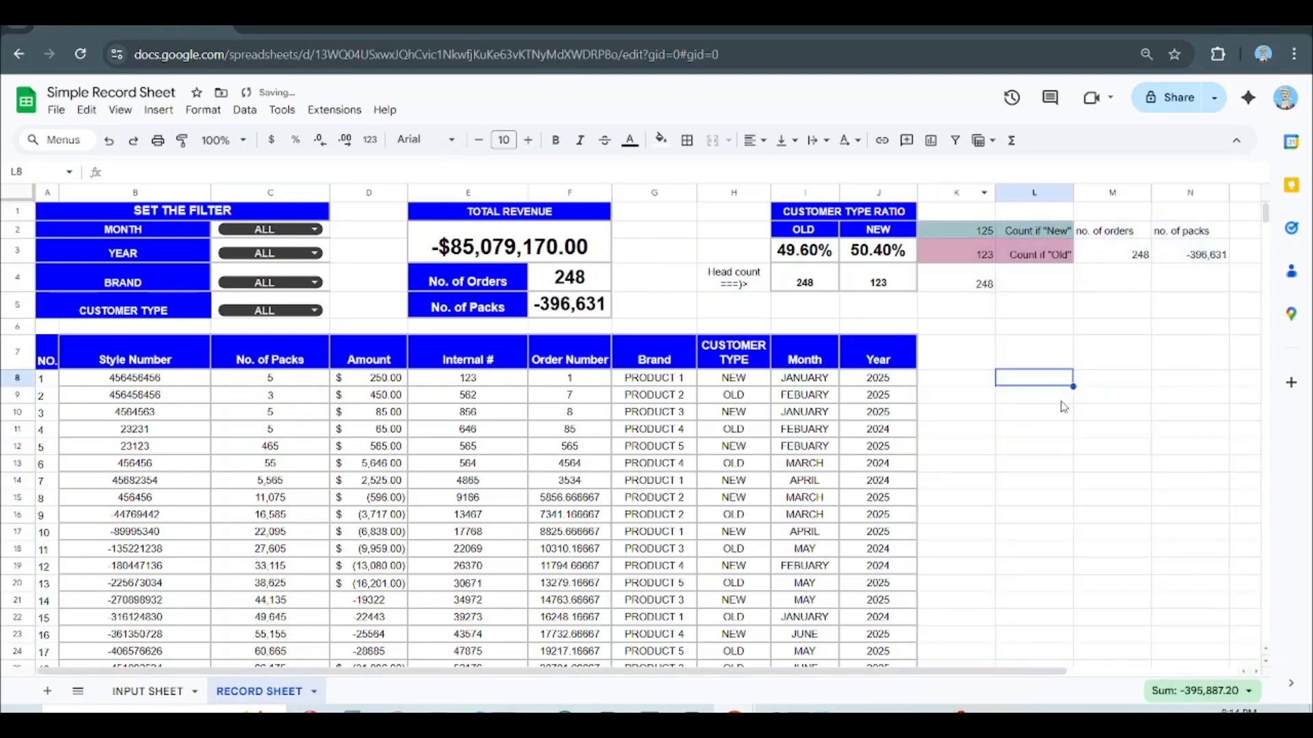
Step: Examine the No. of Orders formula in F4 and the Order Number column in the record list
left_click(569, 279)
scroll(493, 440, "down", 15)
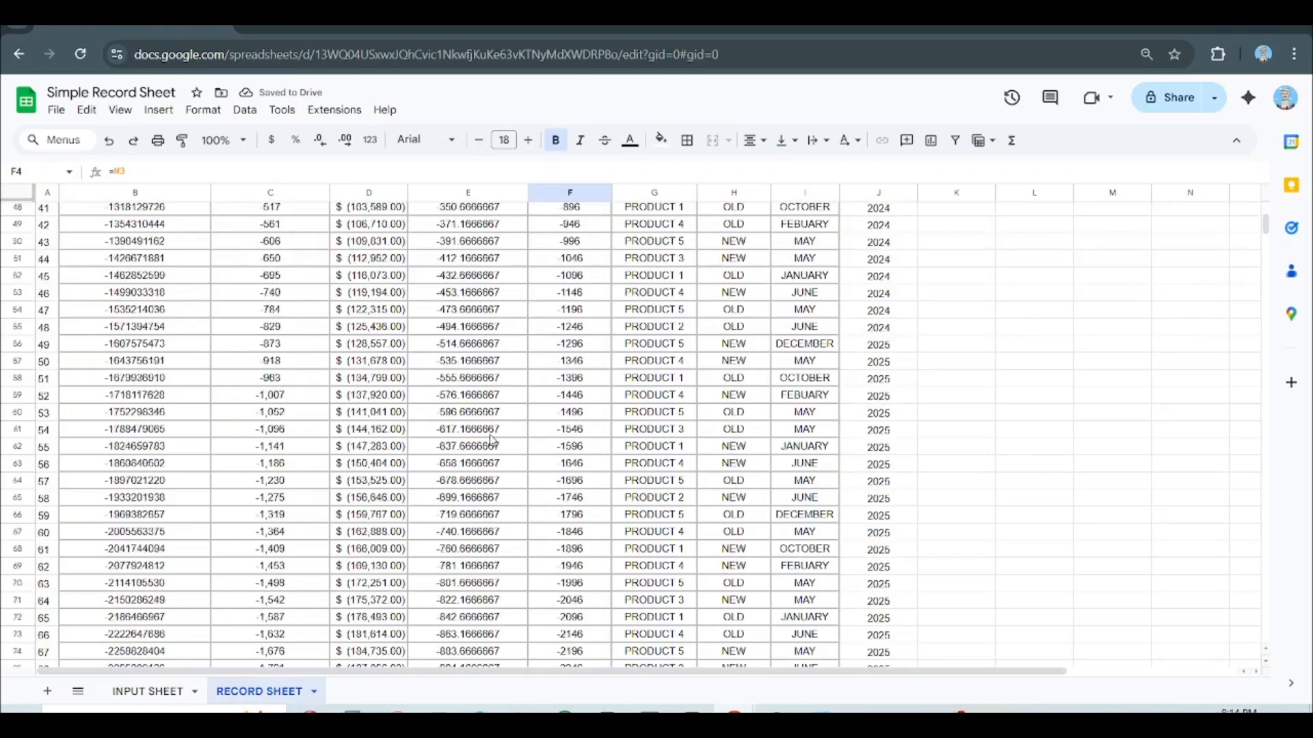
scroll(547, 382, "up", 20)
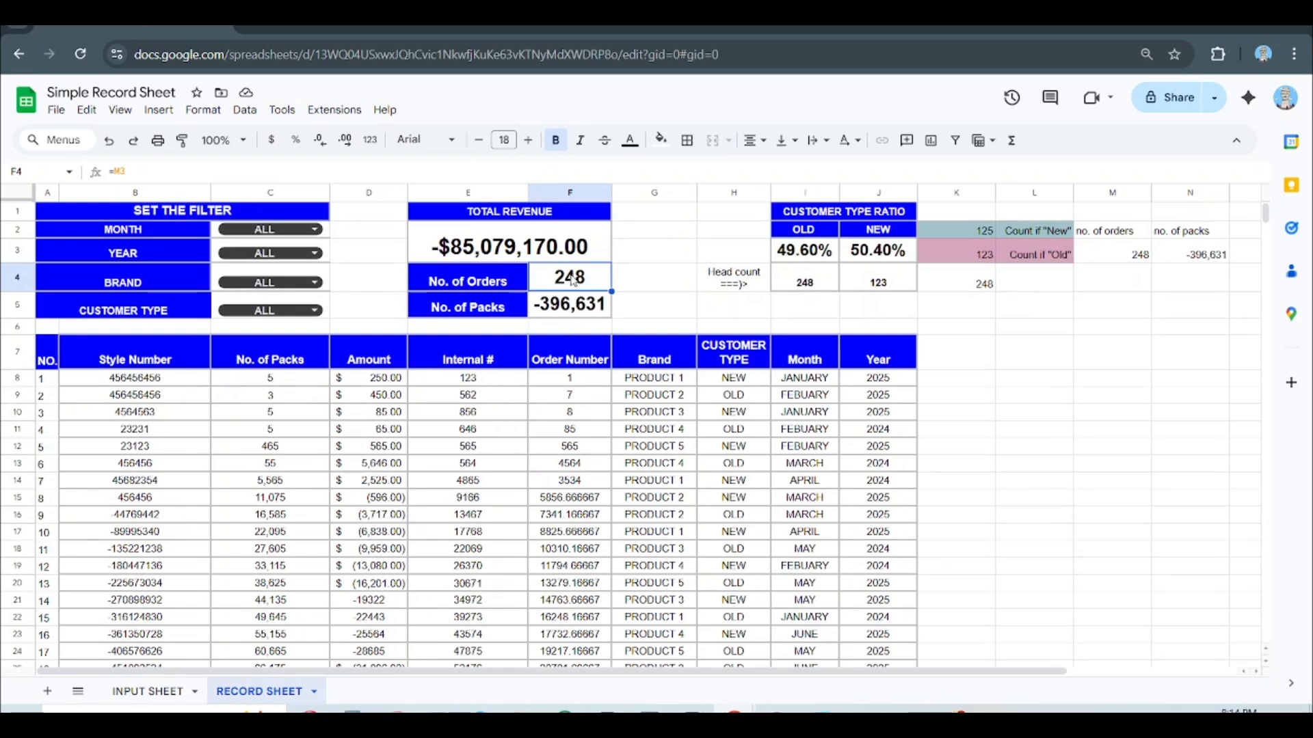
left_click(573, 399)
Step: Try overwriting the first order number in F8 with 7, and undo the entry
left_click(585, 385)
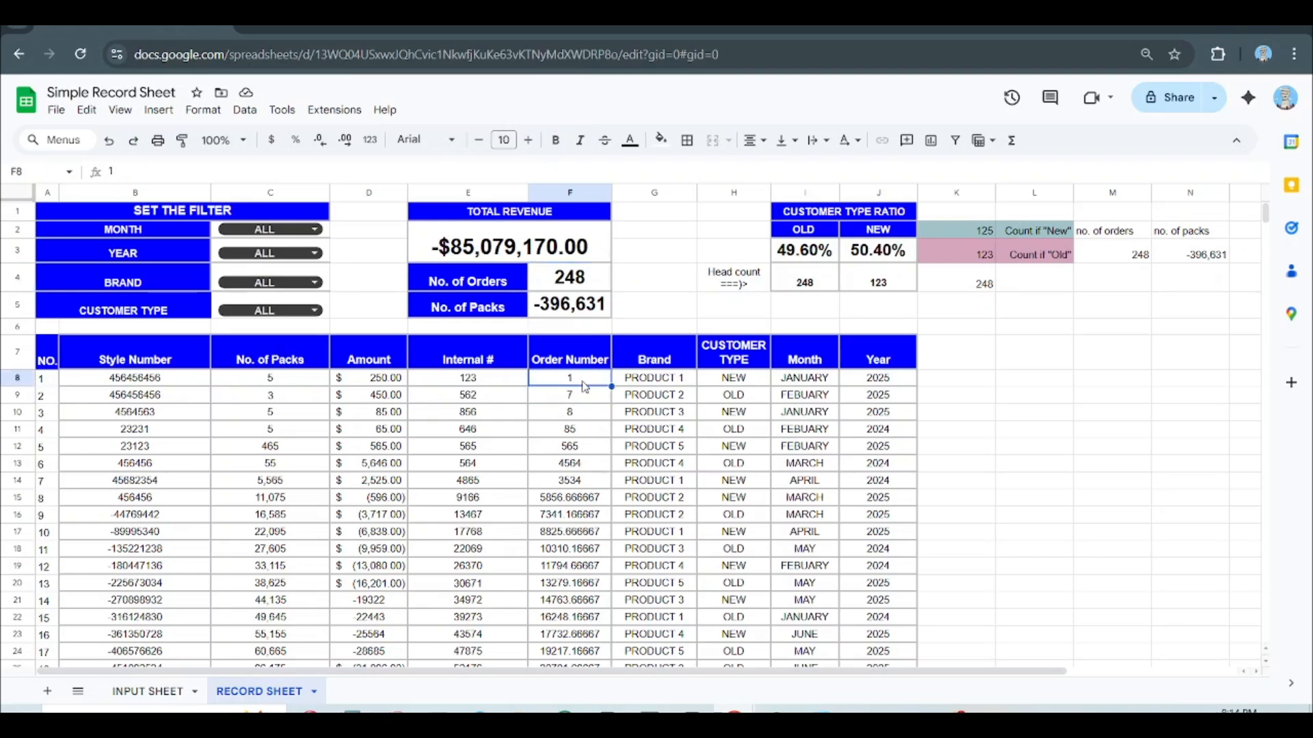
type("7")
left_click(978, 409)
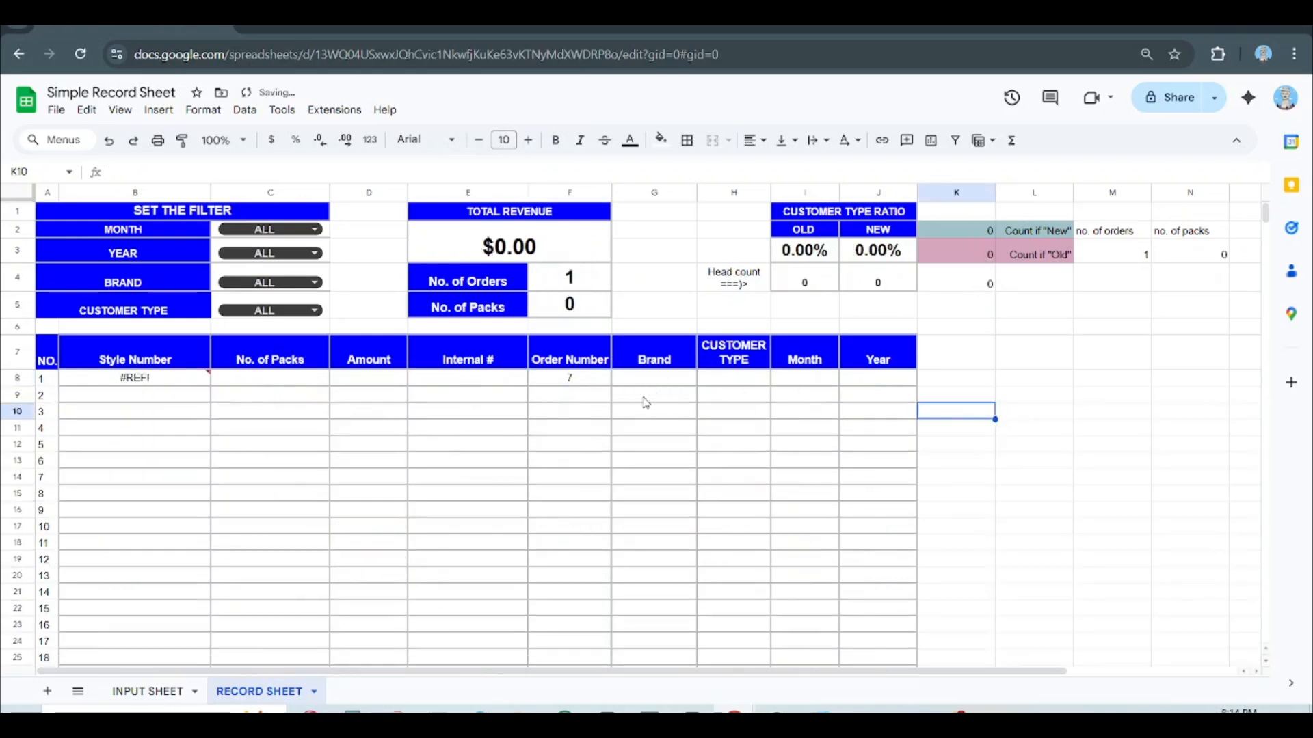
key("ctrl+z")
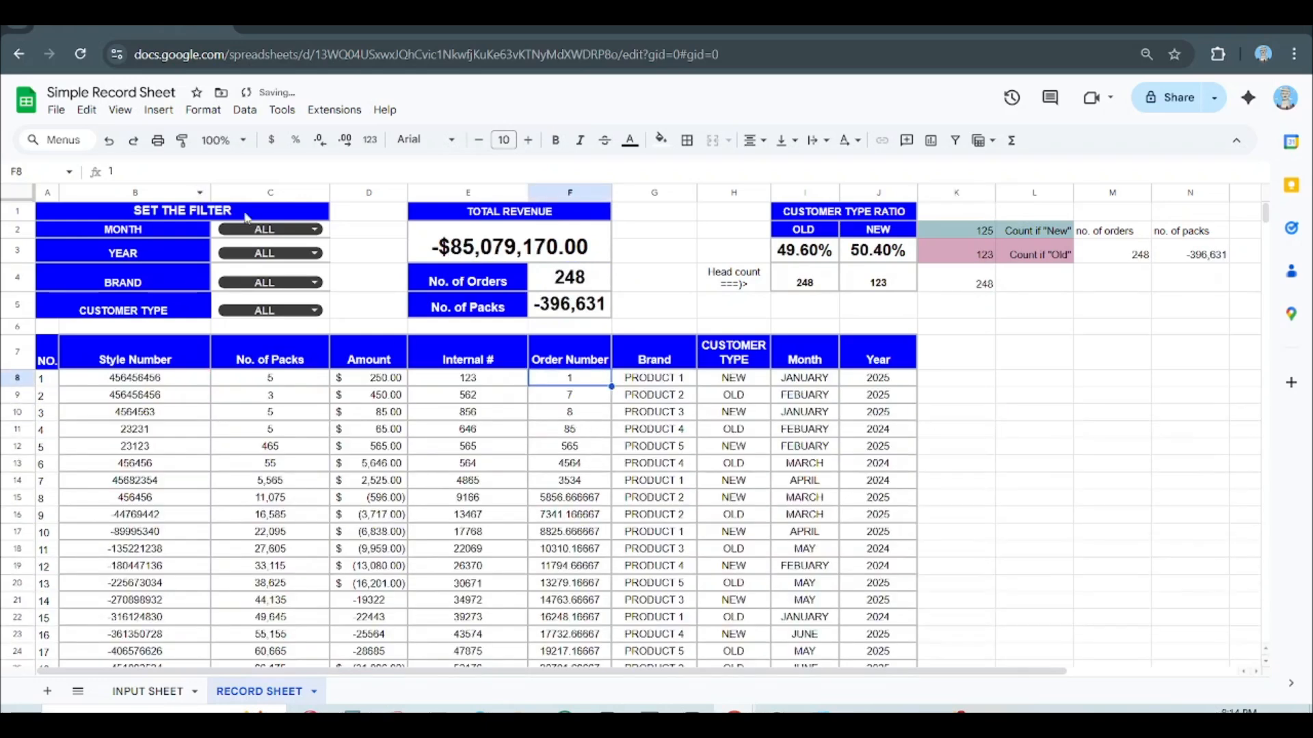
Step: Set the MONTH filter to JANUARY, YEAR to 2025 and BRAND to PRODUCT 2
left_click(264, 230)
left_click(253, 262)
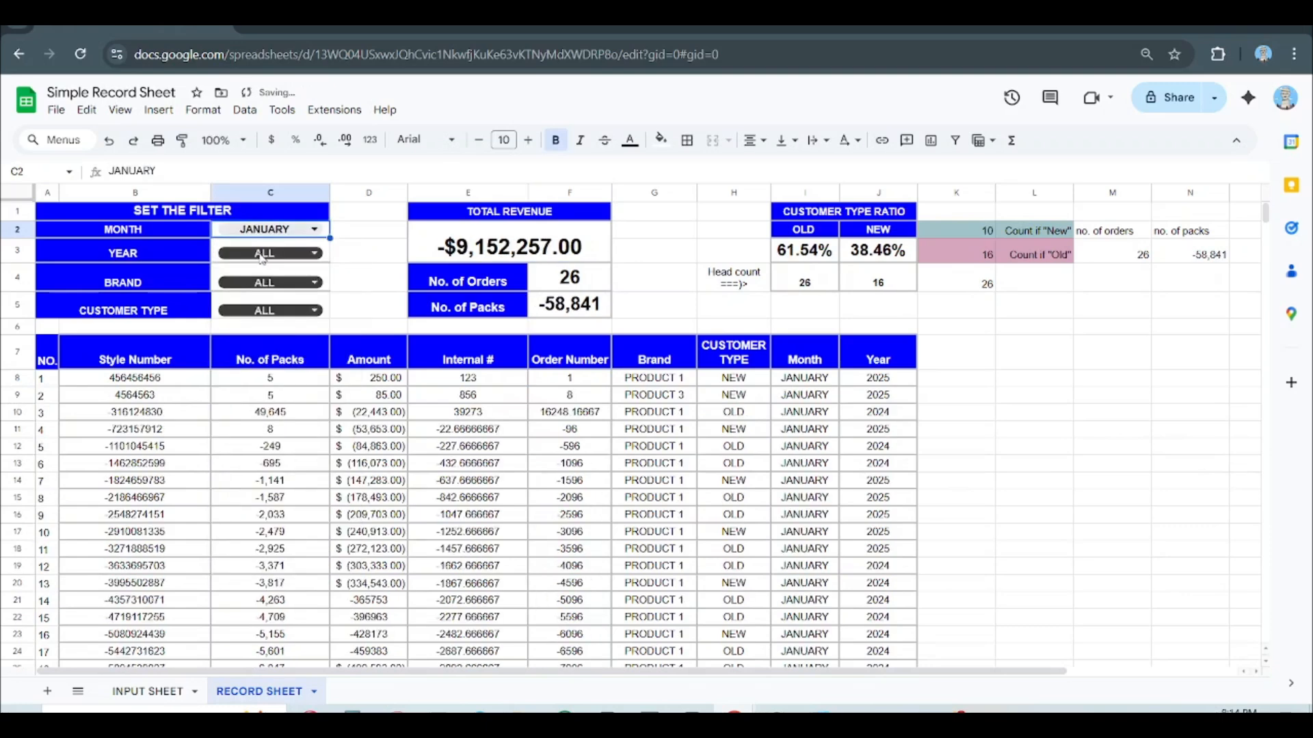
left_click(267, 253)
left_click(262, 299)
left_click(269, 286)
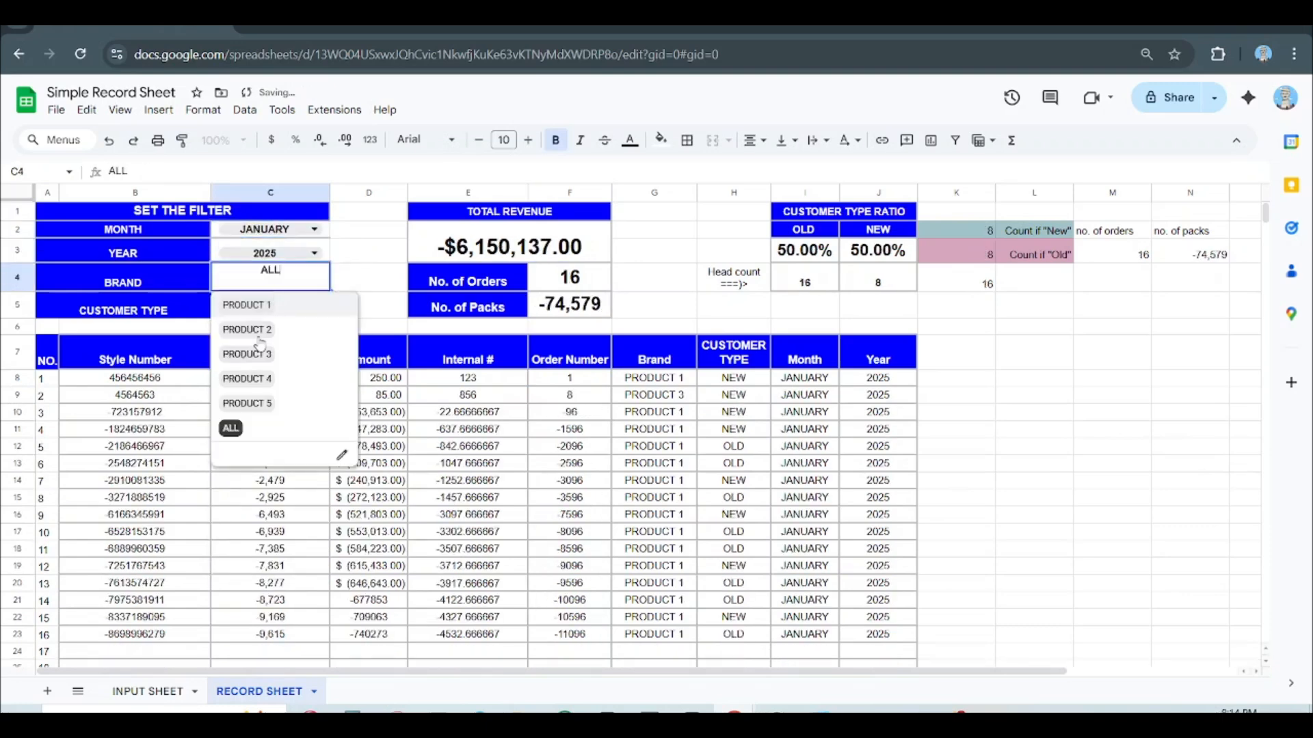
left_click(267, 329)
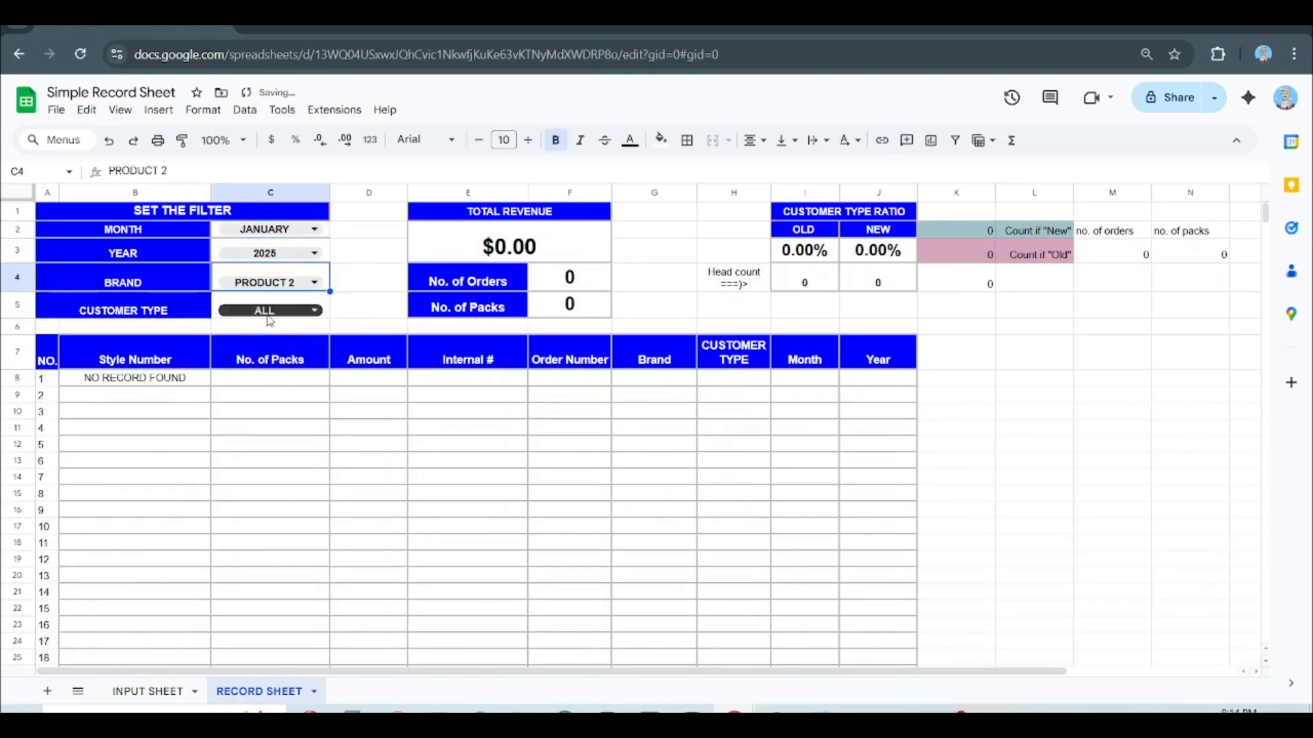
Step: Enter 1 as a test order number in both F8 and F9 of the record list
left_click(670, 382)
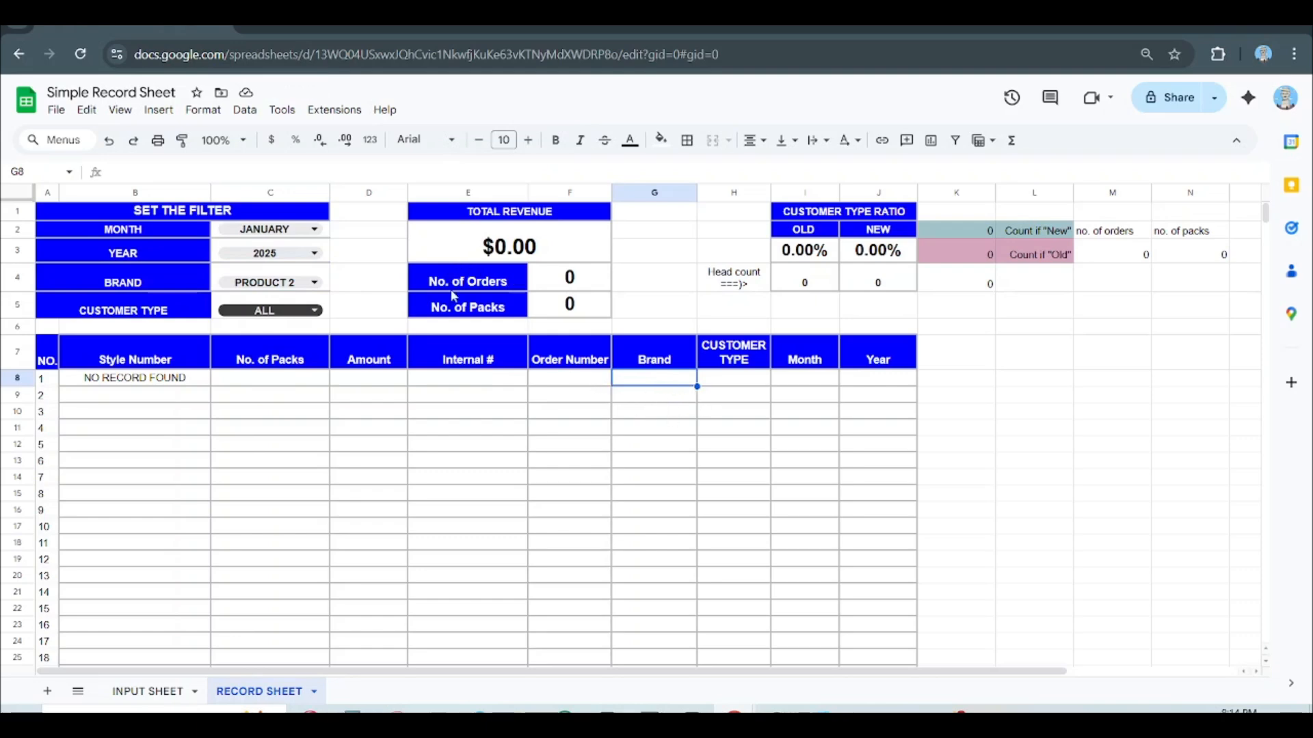
left_click(579, 381)
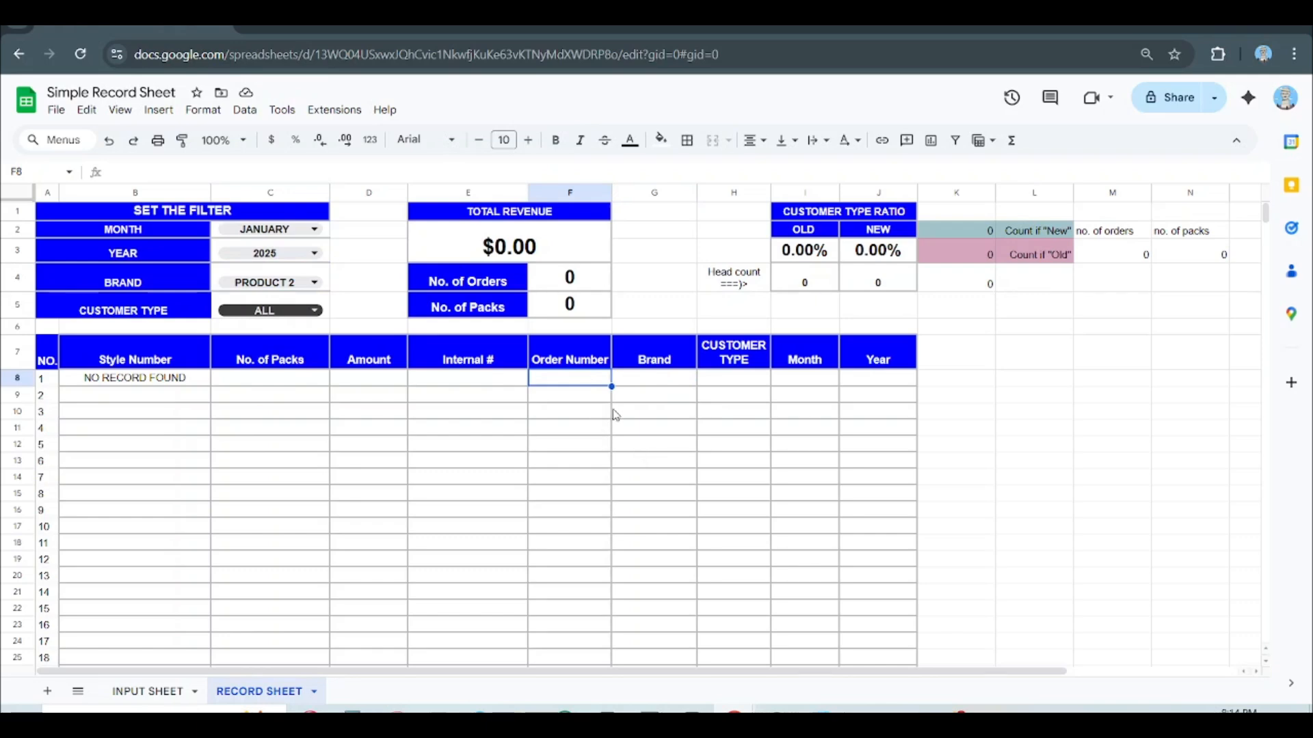
type("1")
left_click(582, 441)
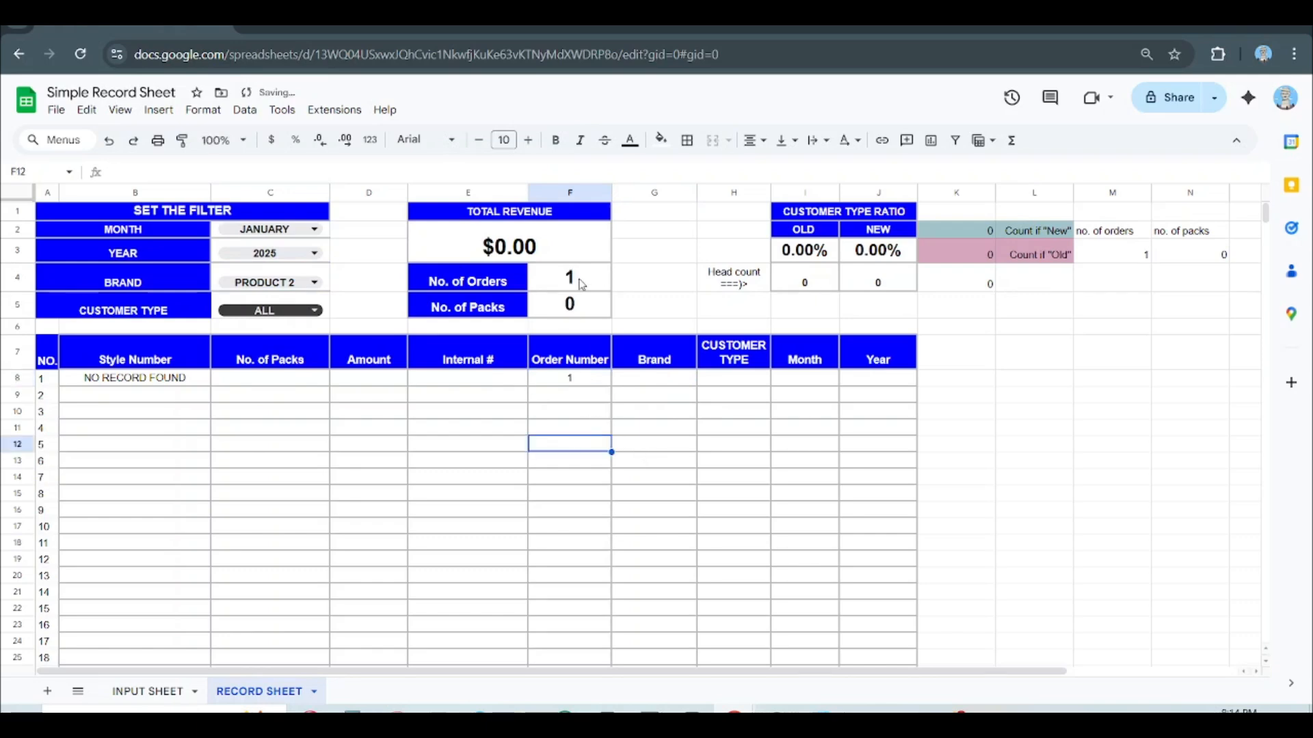
left_click(581, 396)
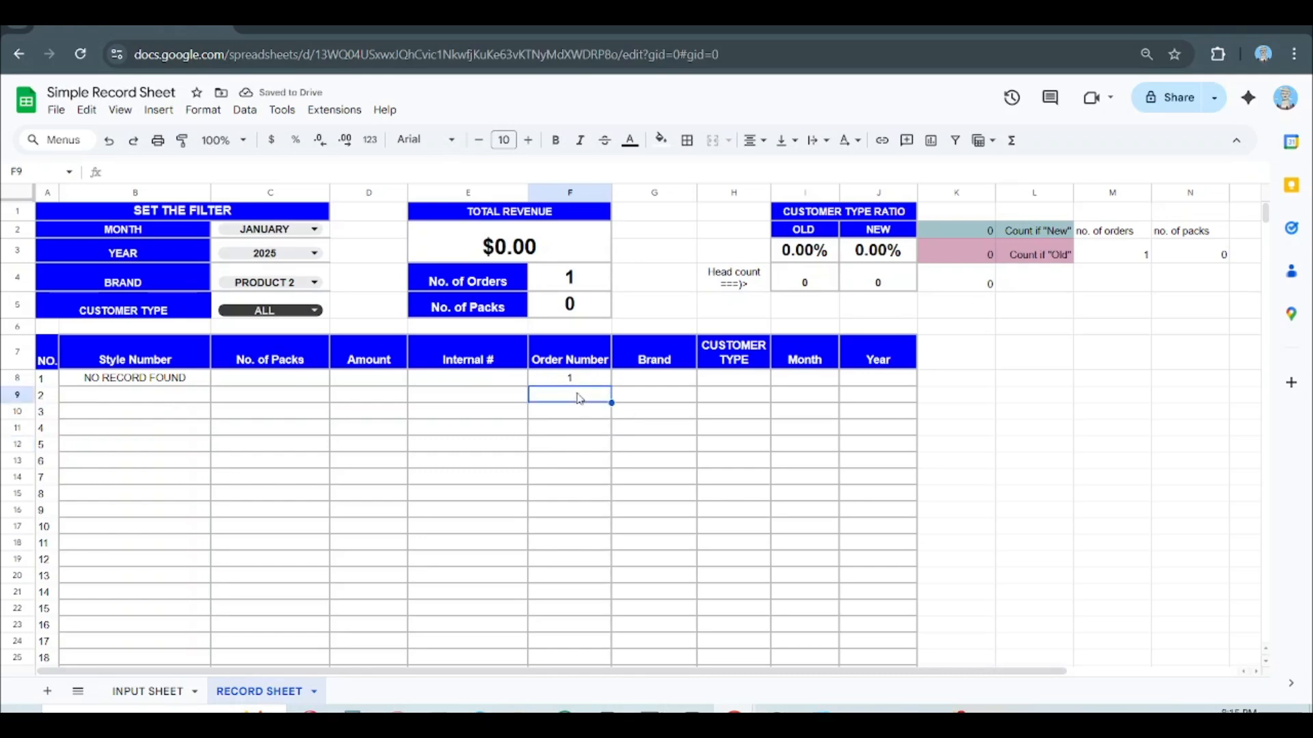
type("1")
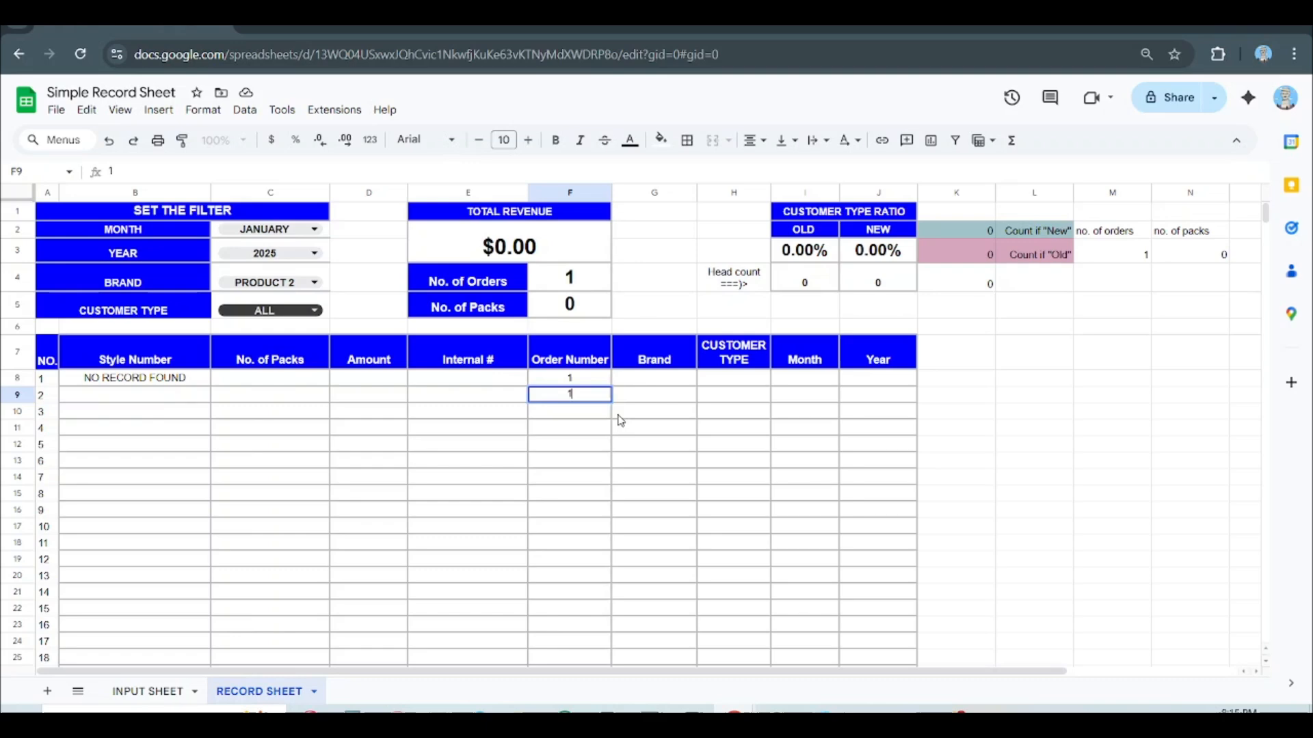
left_click(626, 454)
left_click(583, 399)
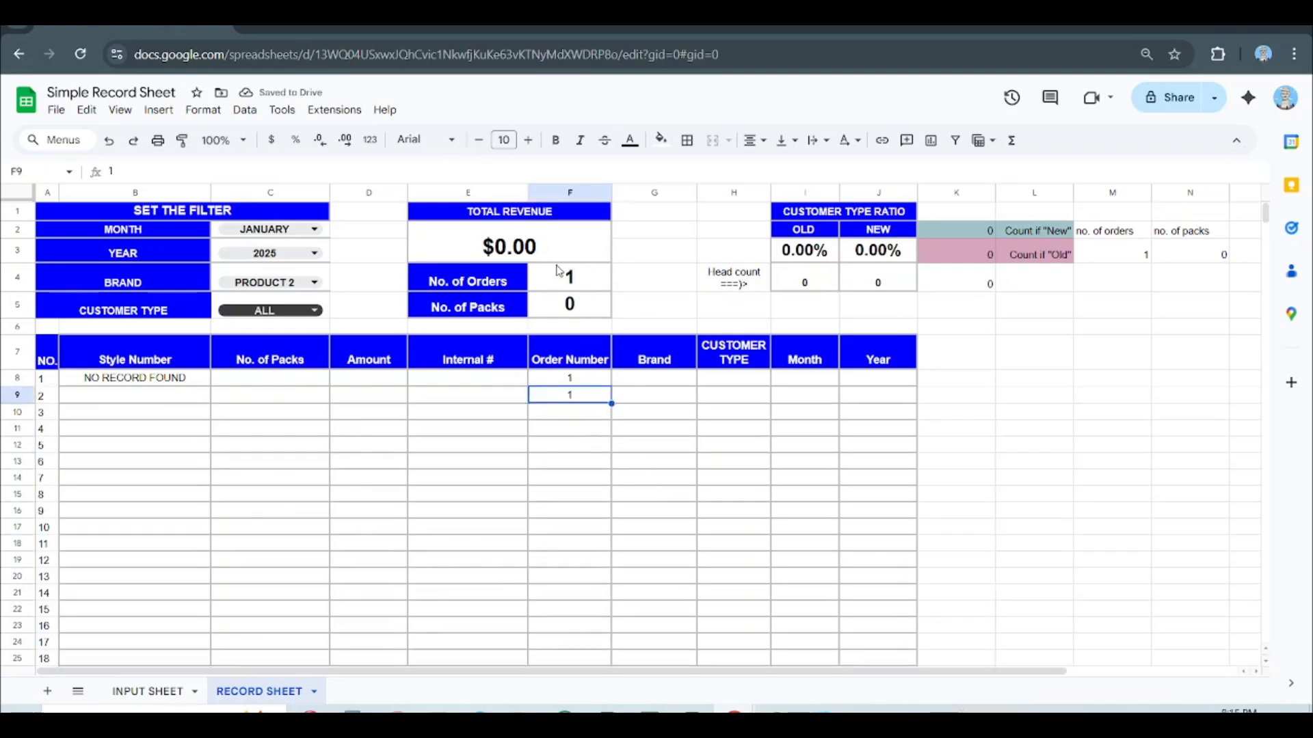
left_click(615, 408)
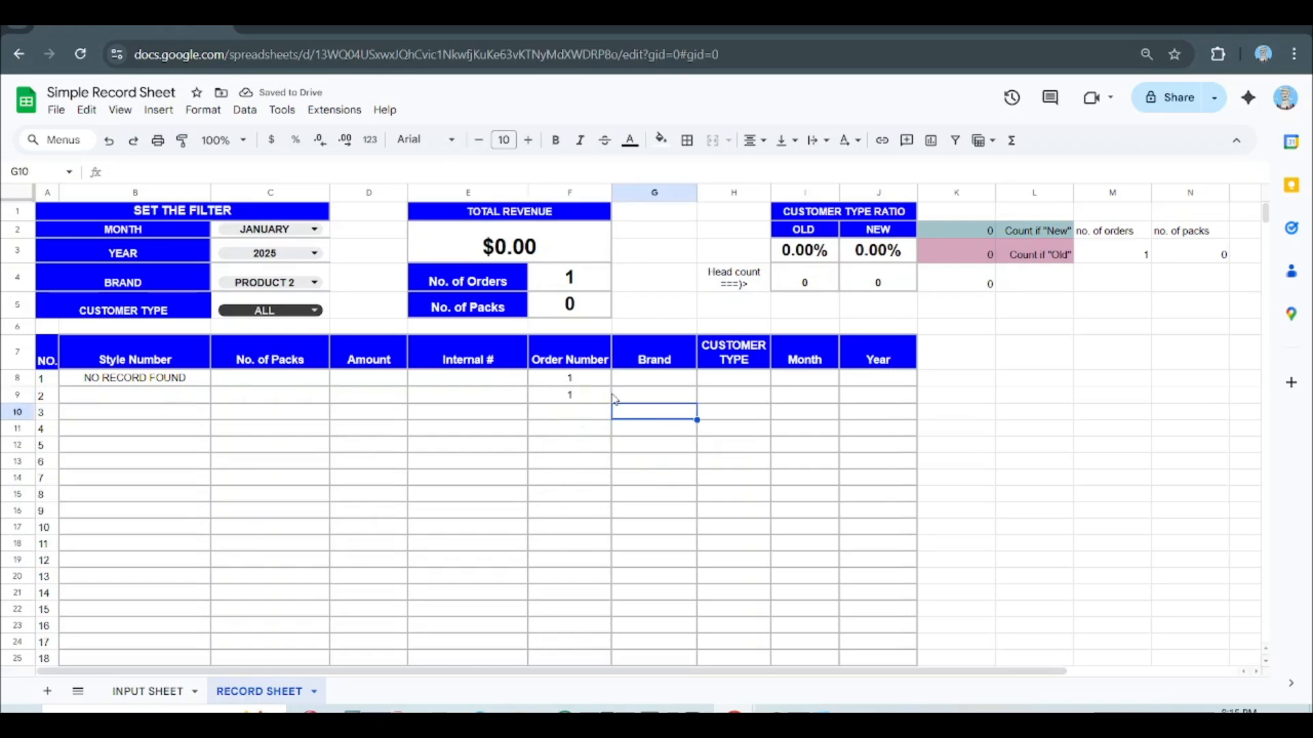
Step: Enter 2 as a test order number in both F10 and F11
left_click(573, 415)
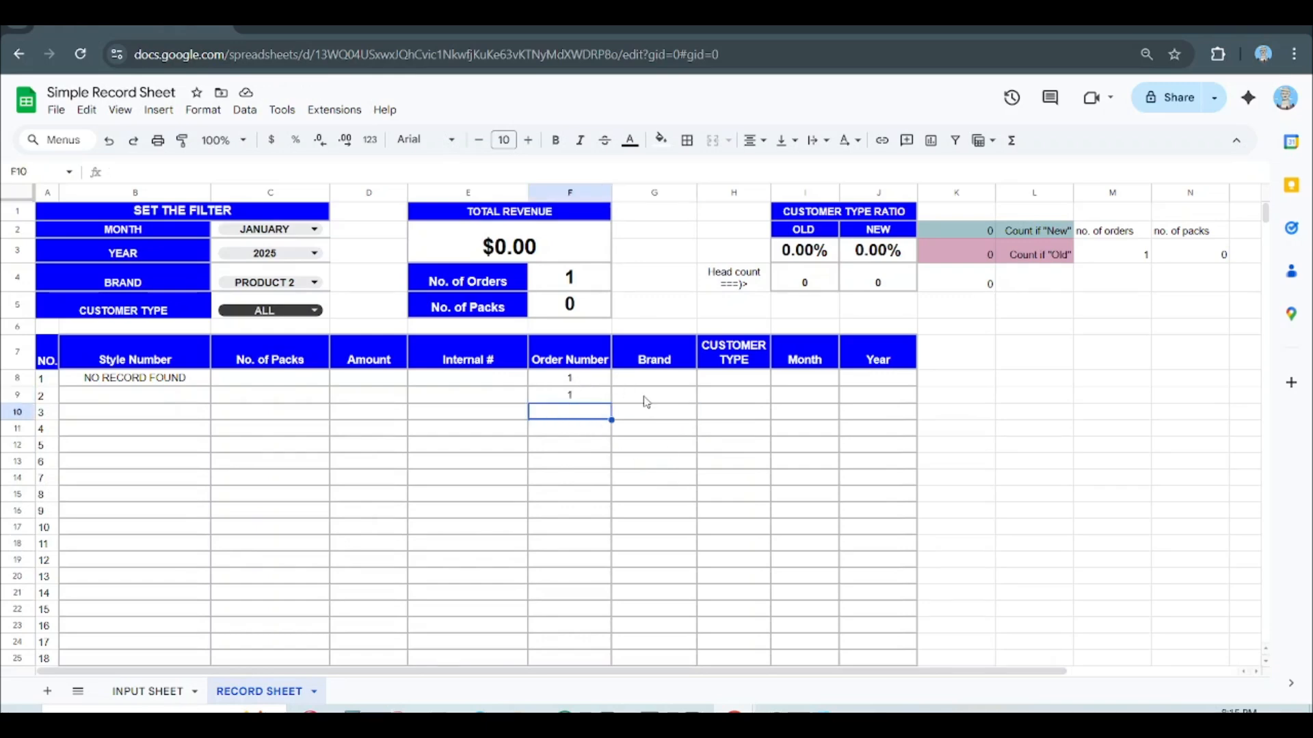
type("2")
left_click(652, 445)
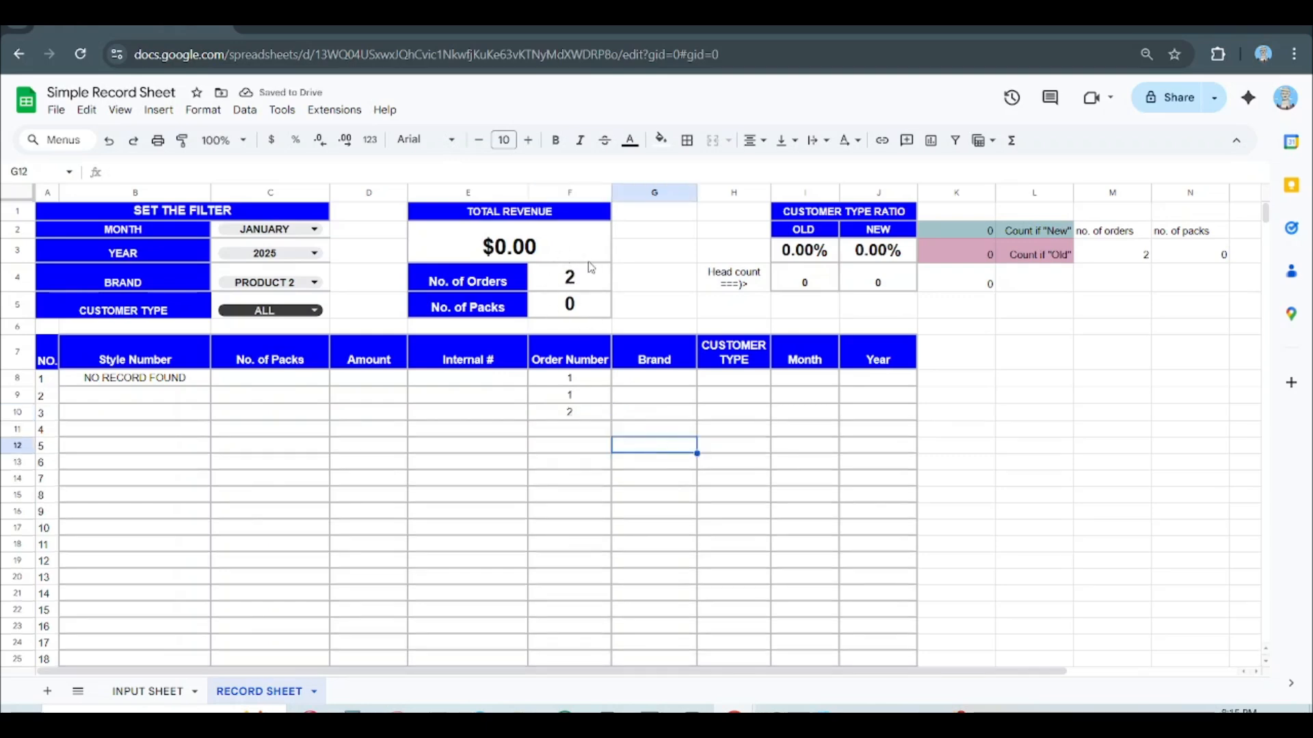
left_click(573, 431)
type("2")
key("Return")
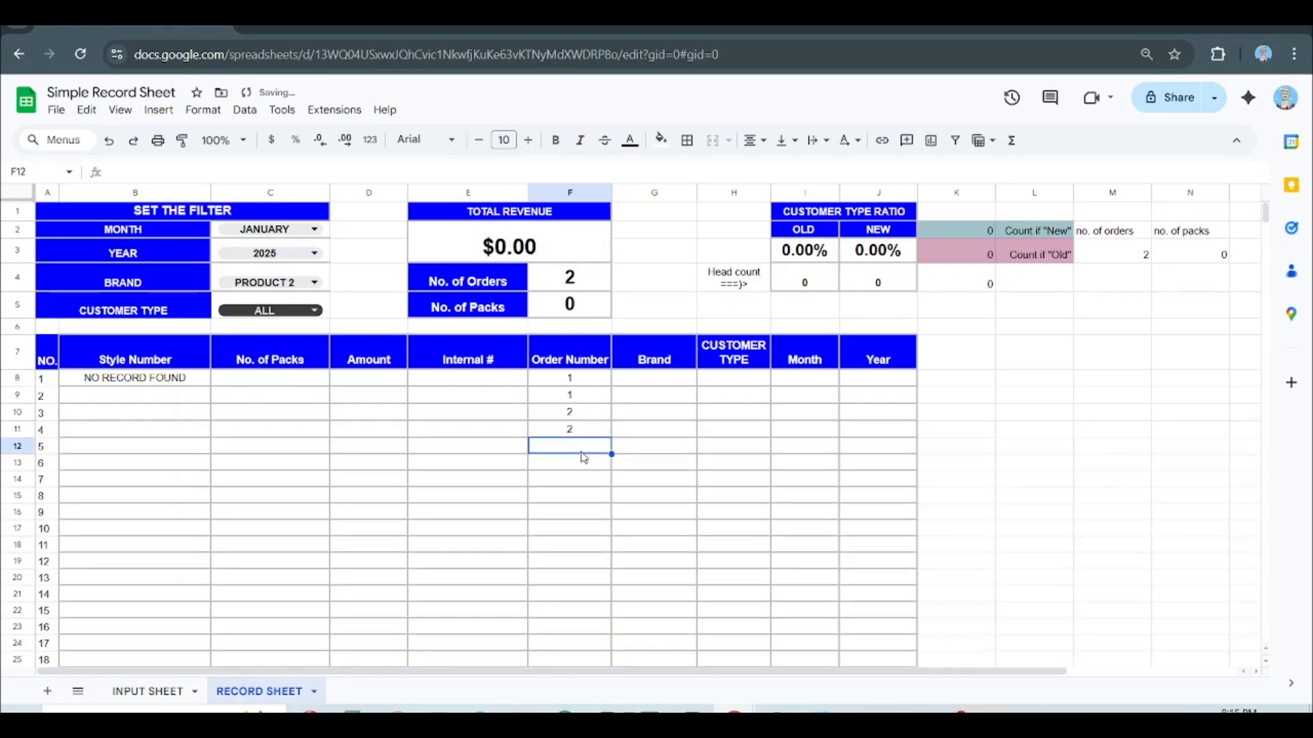
Step: Enter 3 as a test order number in both F12 and F13
type("3")
key("Return")
type("3")
left_click(639, 482)
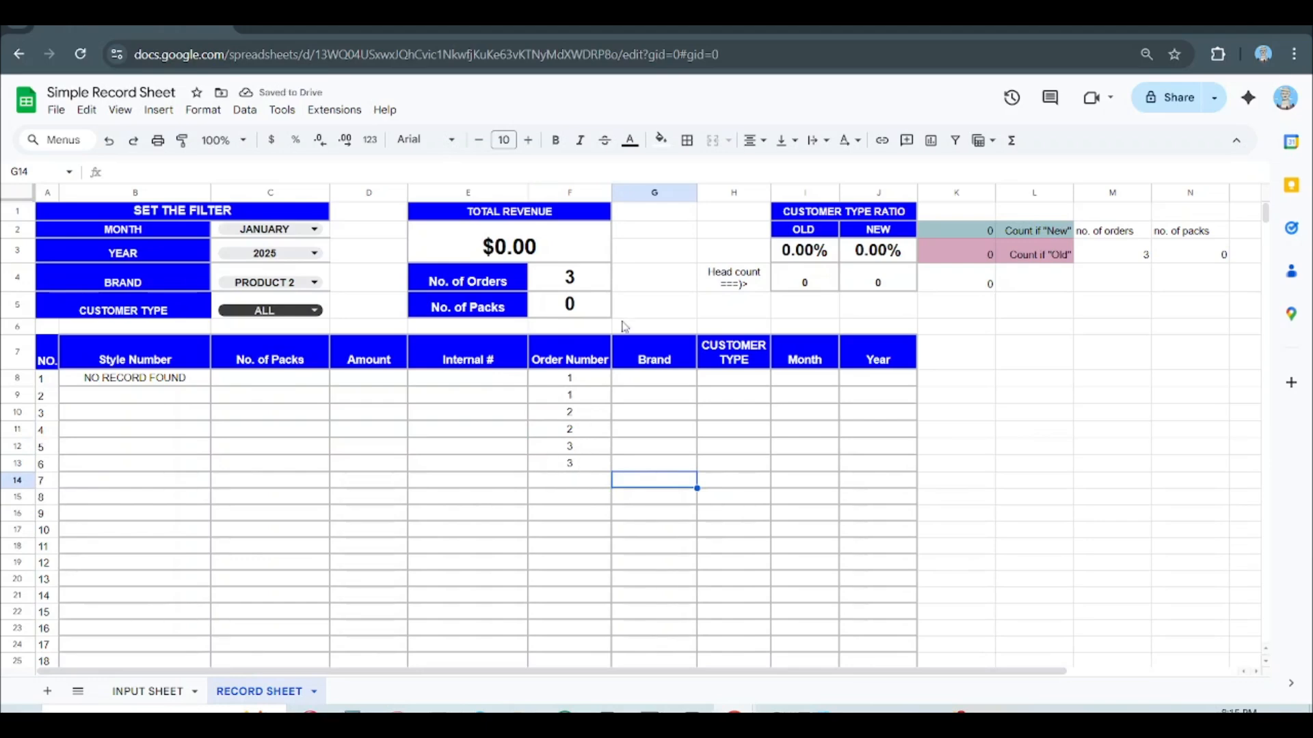
left_click(669, 433)
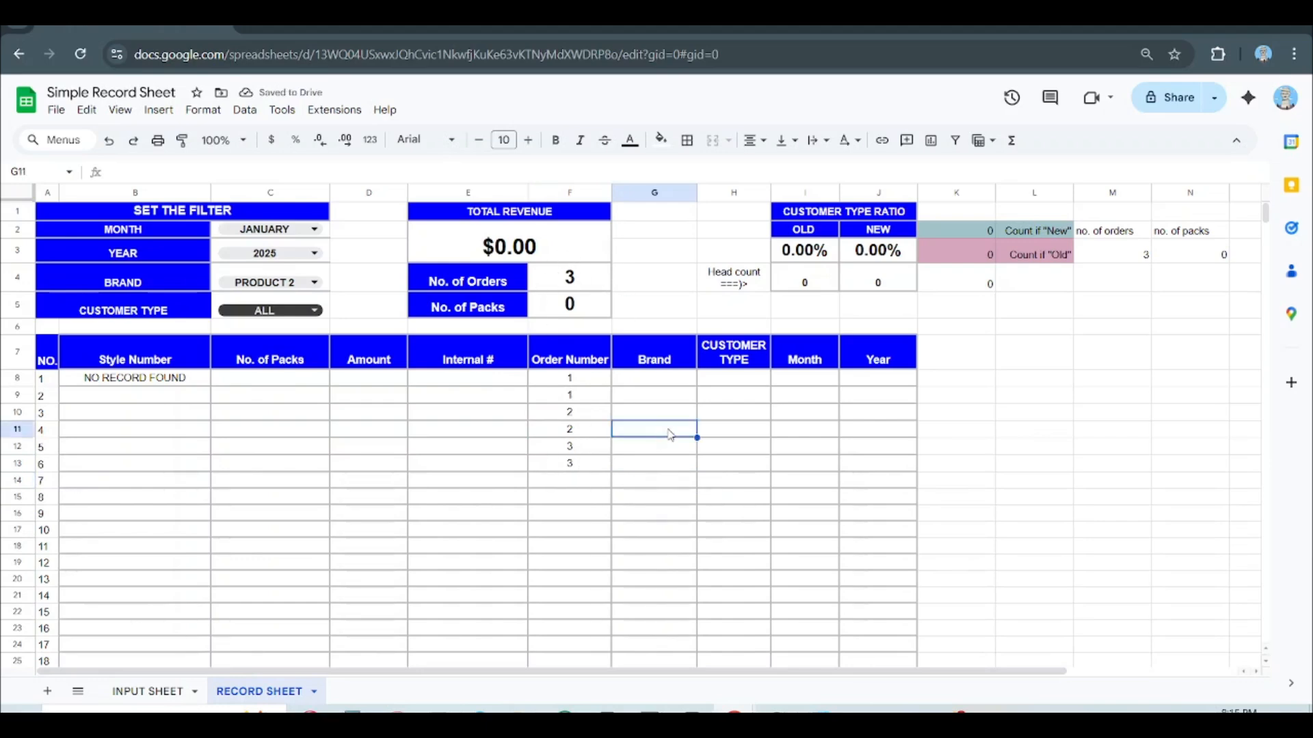
Step: Clear the six test order numbers from F8 through F13
left_click(567, 378)
key("Delete")
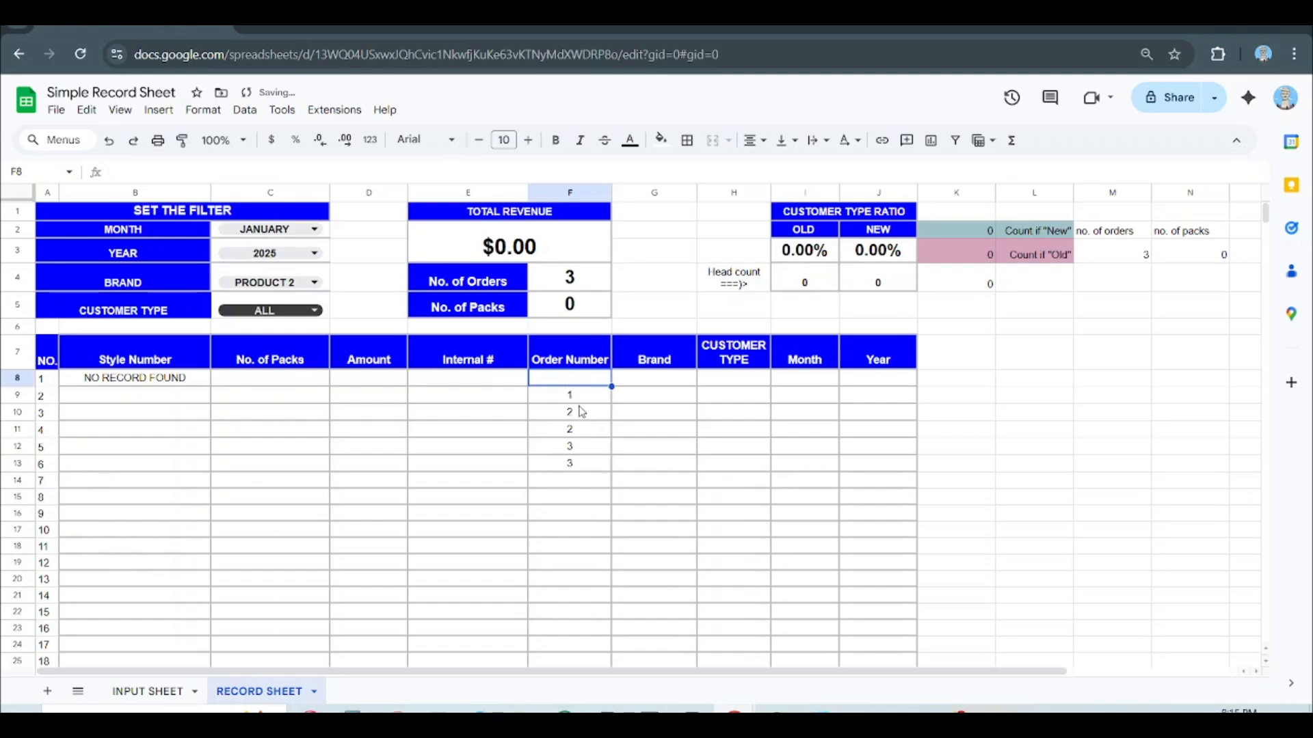
key("Down")
key("Delete")
key("Down")
key("Delete")
key("Down")
key("Delete")
key("Down")
key("Delete")
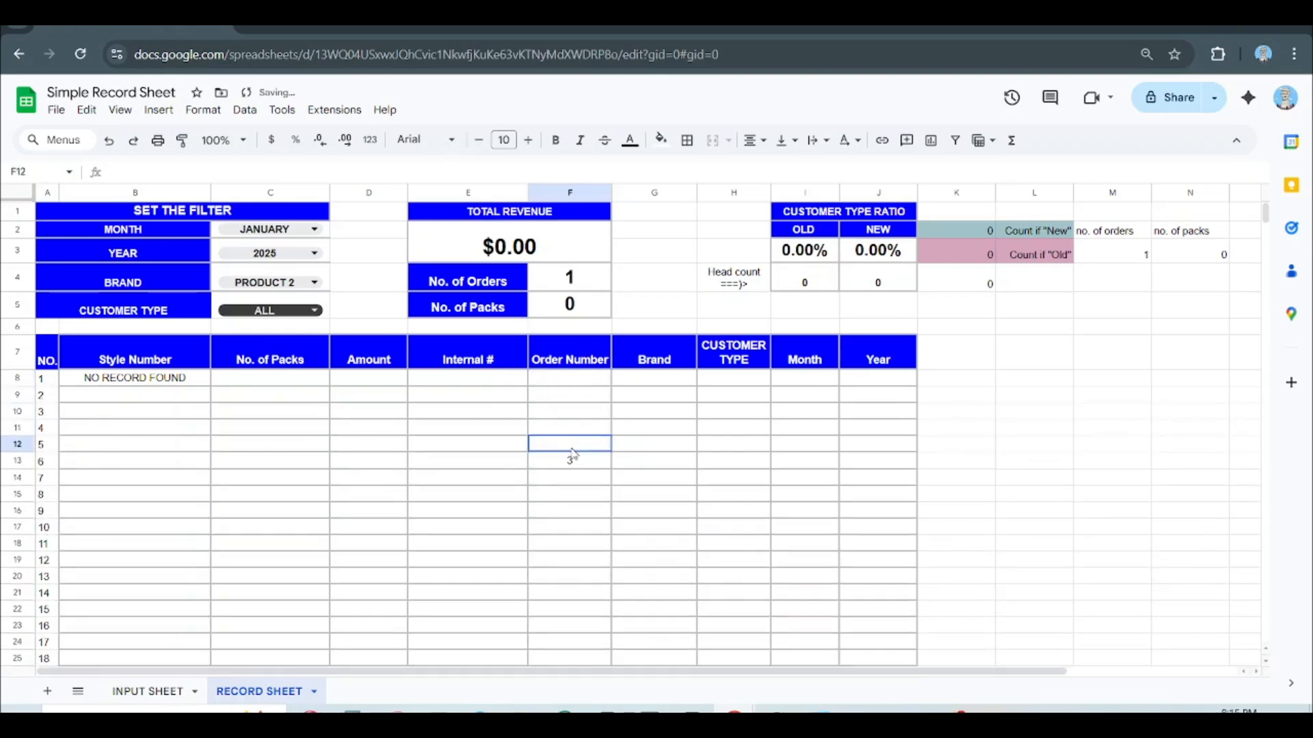
key("Down")
key("Delete")
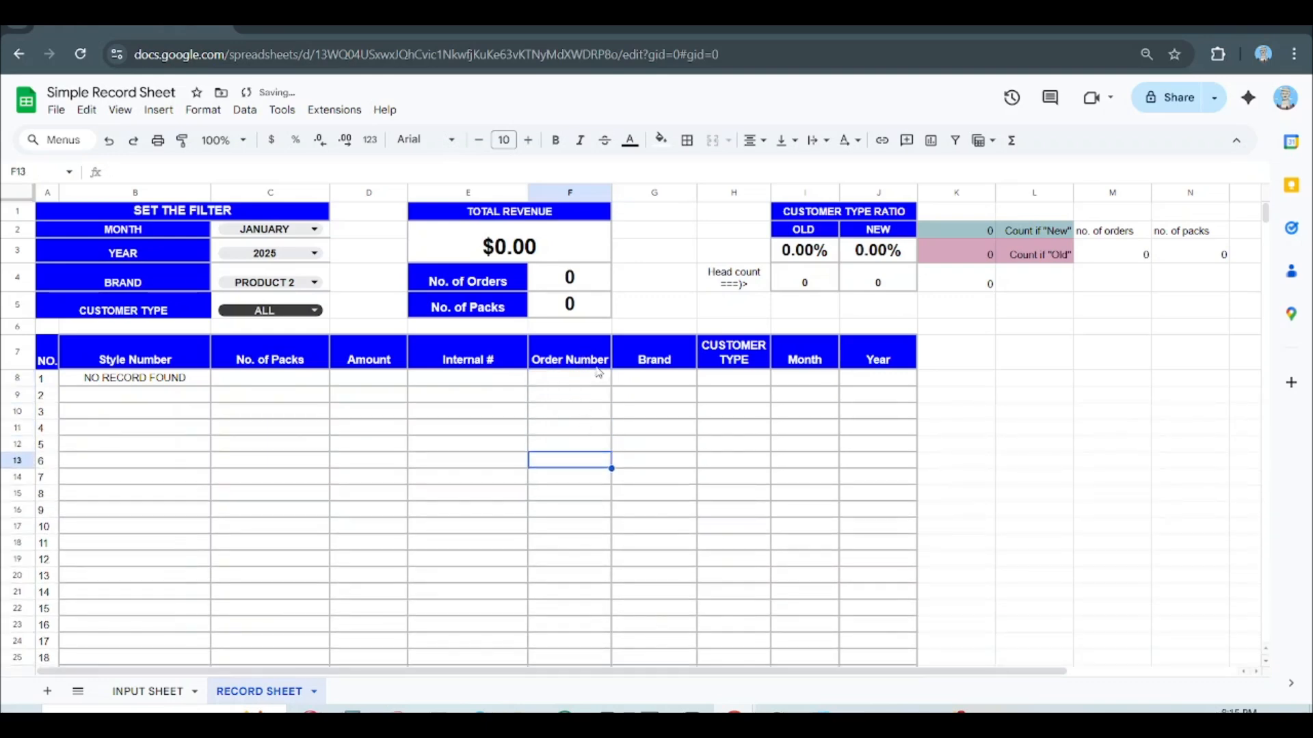
Step: Inspect the No. of Orders formula in F4 and the Order Number cells below it
left_click(567, 281)
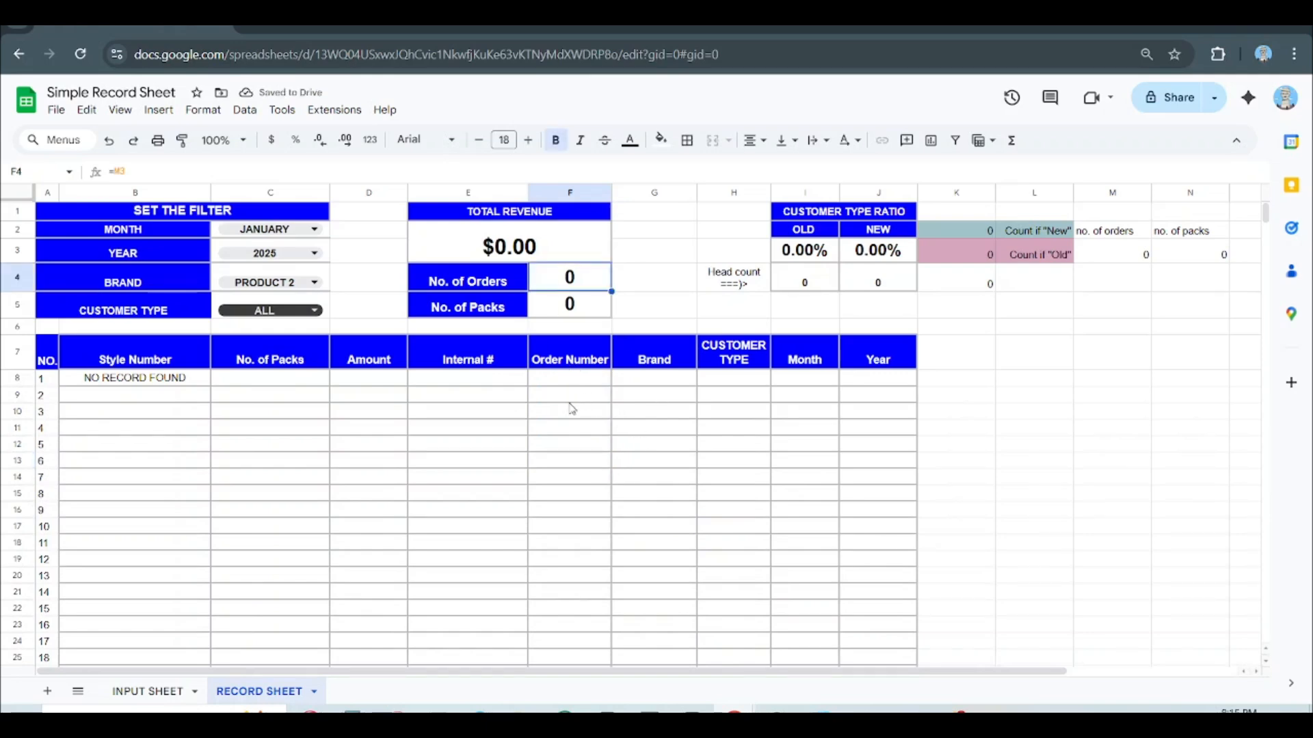
left_click_drag(573, 425, 567, 379)
left_click(586, 274)
Step: Enter NEW as a test customer type in H8, H9 and H10
left_click(733, 378)
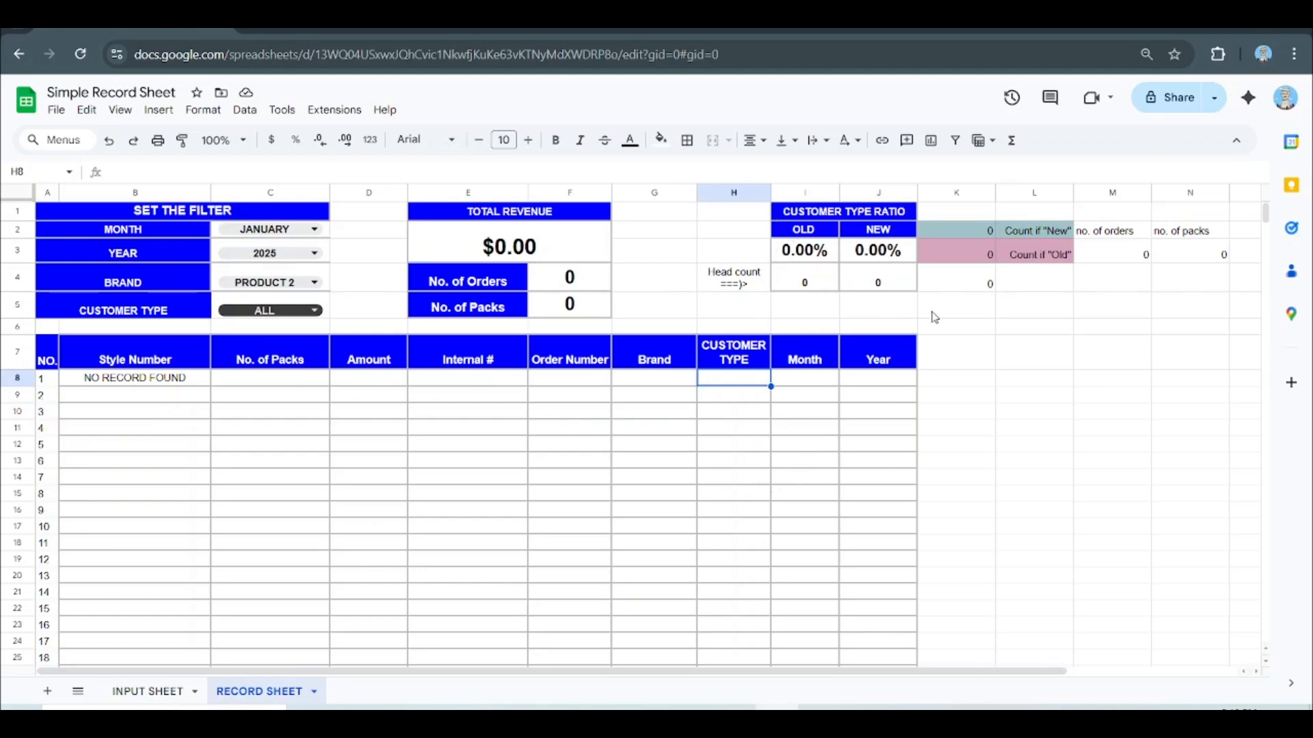
left_click(734, 397)
left_click(736, 382)
left_click(803, 435)
left_click(732, 387)
type("NEW")
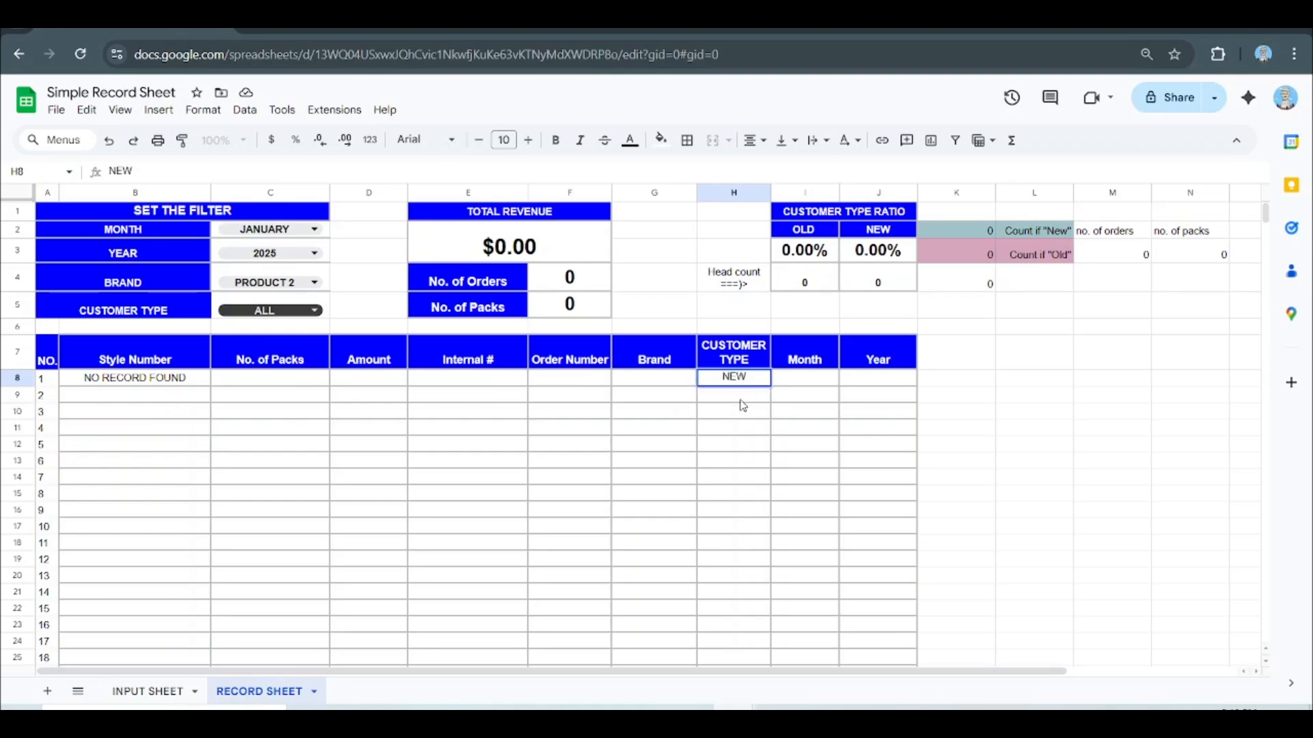
key("Return")
type("NEW")
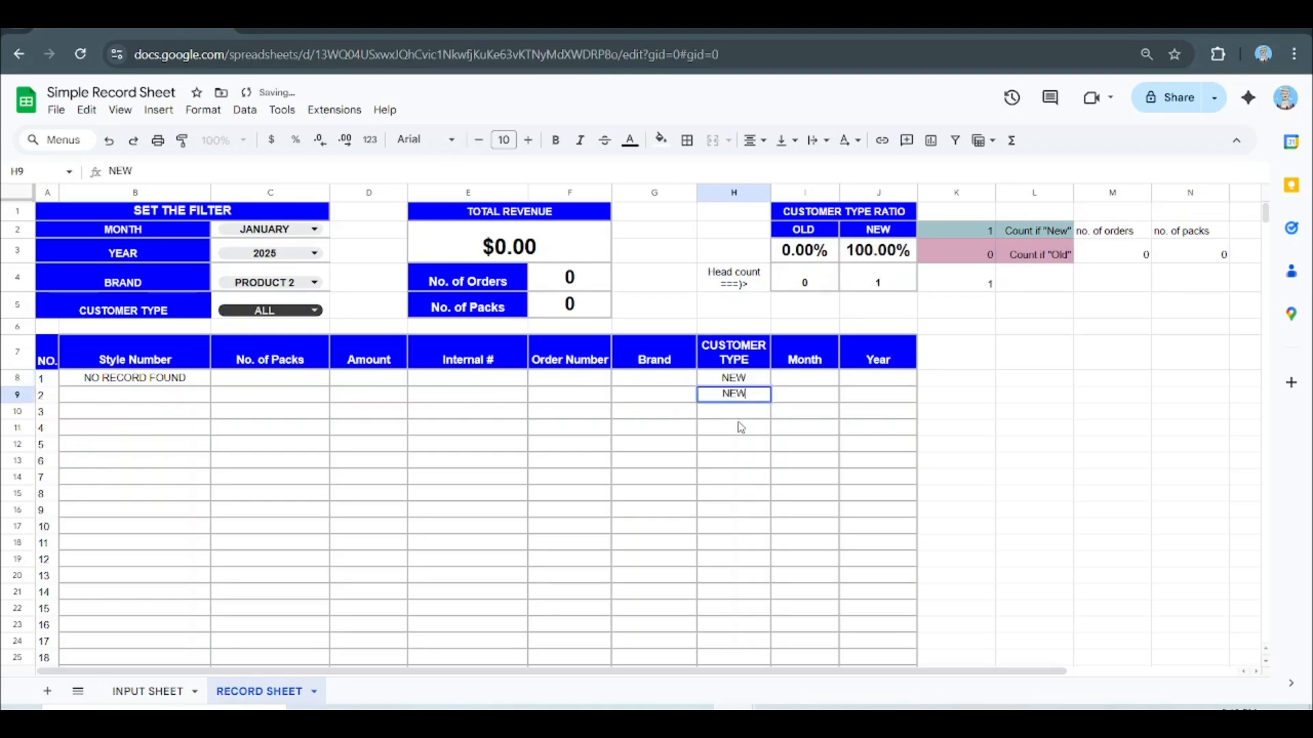
key("Return")
type("NEW")
key("Return")
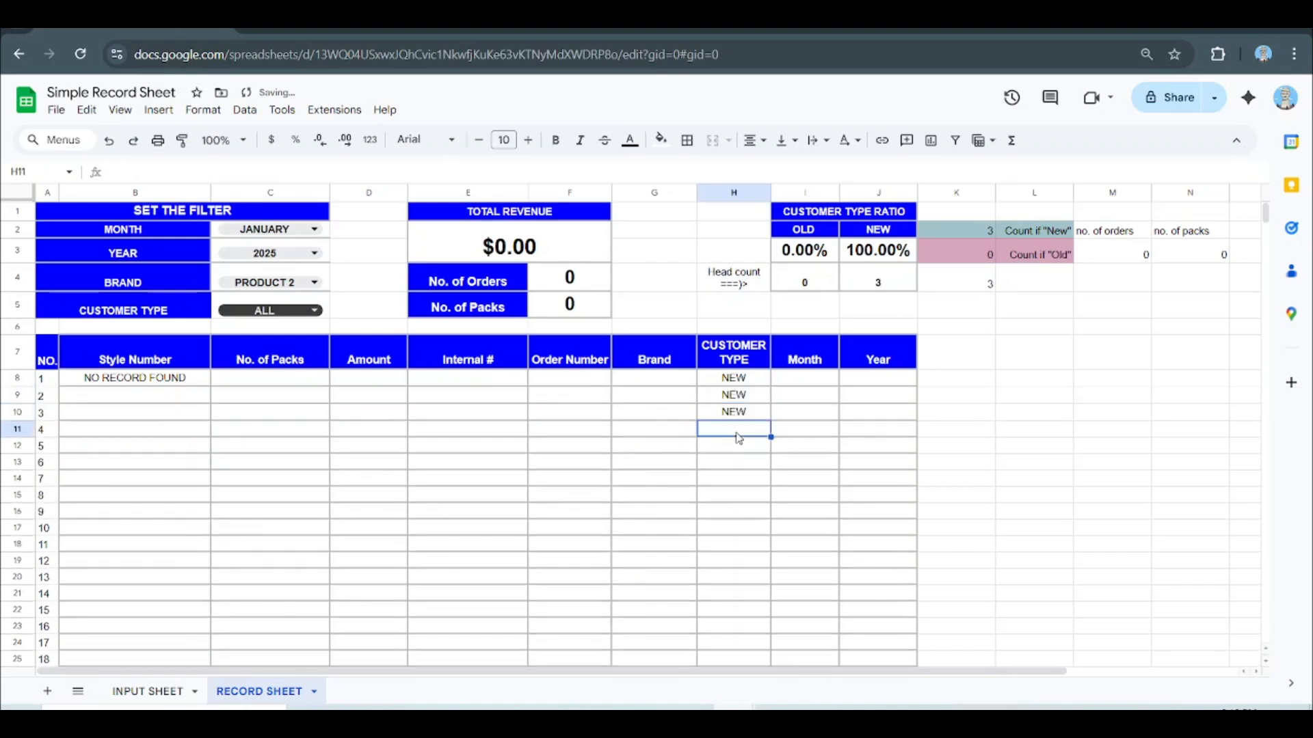
Step: Enter OLD as a test customer type in H11 and H12
type("OL")
key("Return")
left_click(752, 430)
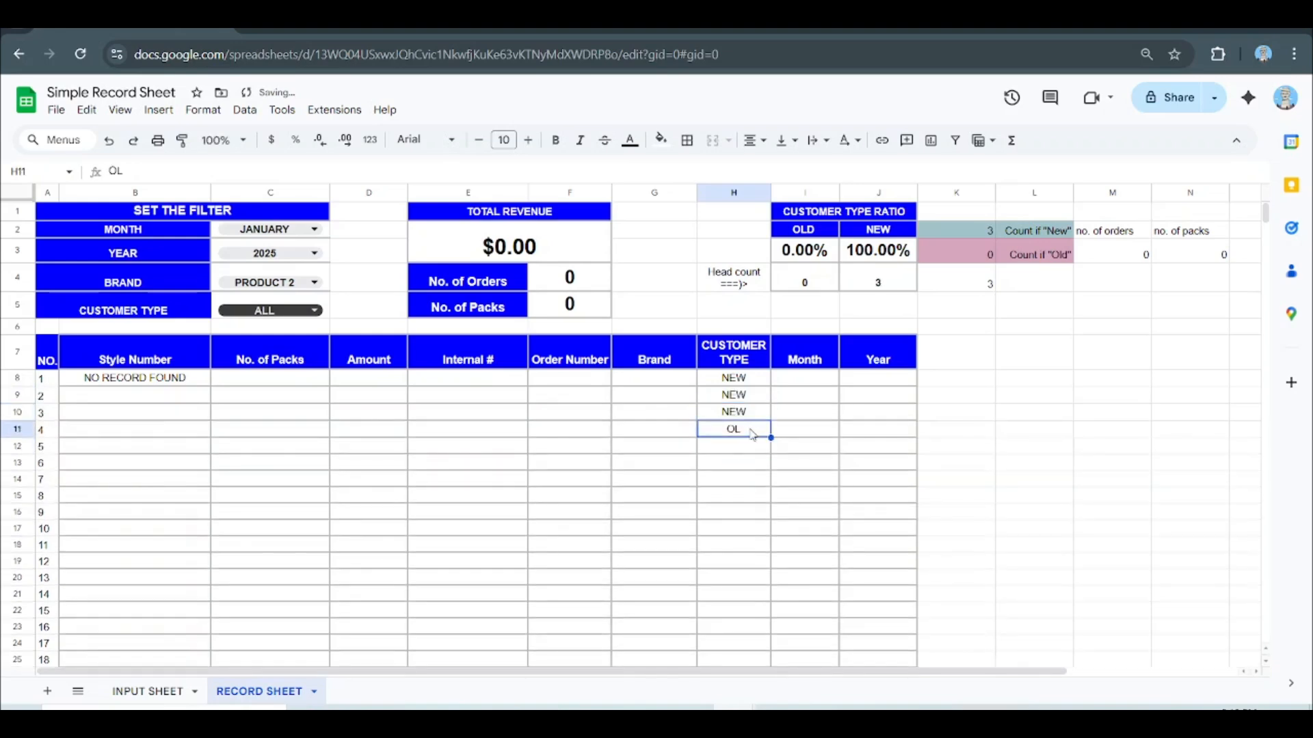
type("OLD")
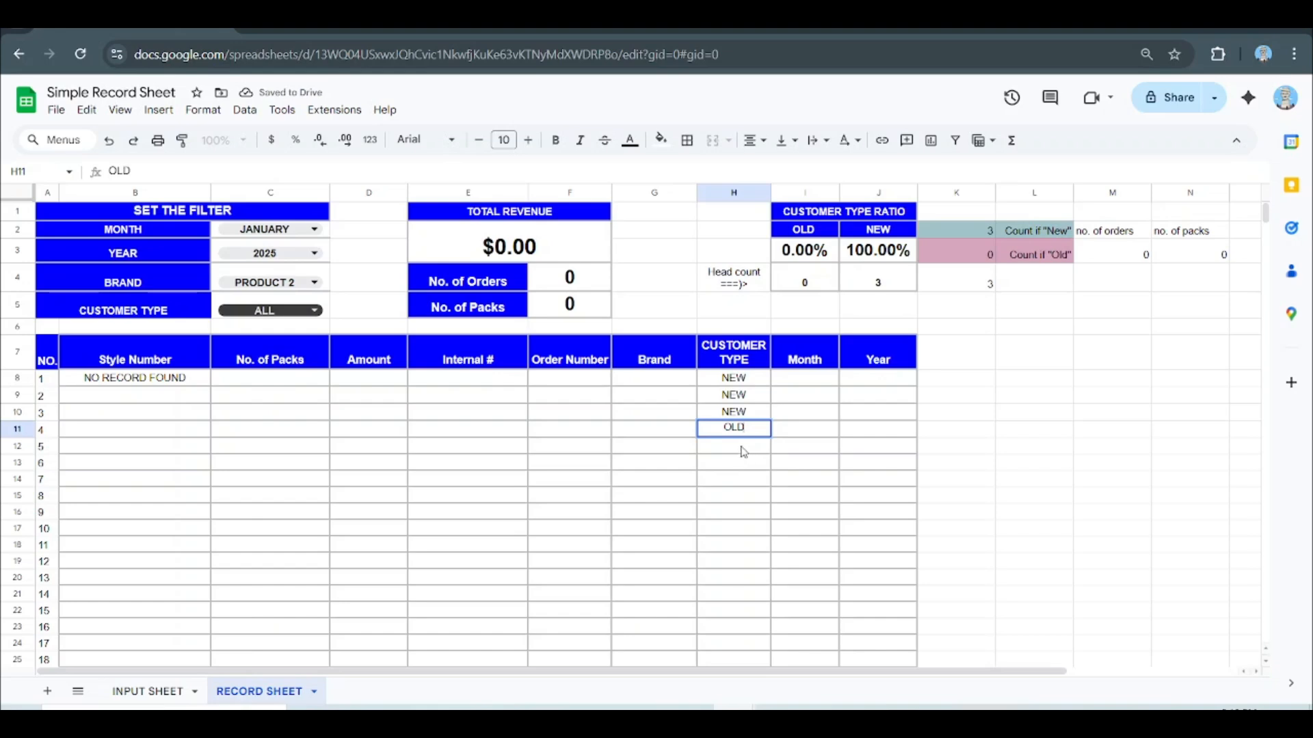
key("Return")
type("OLD")
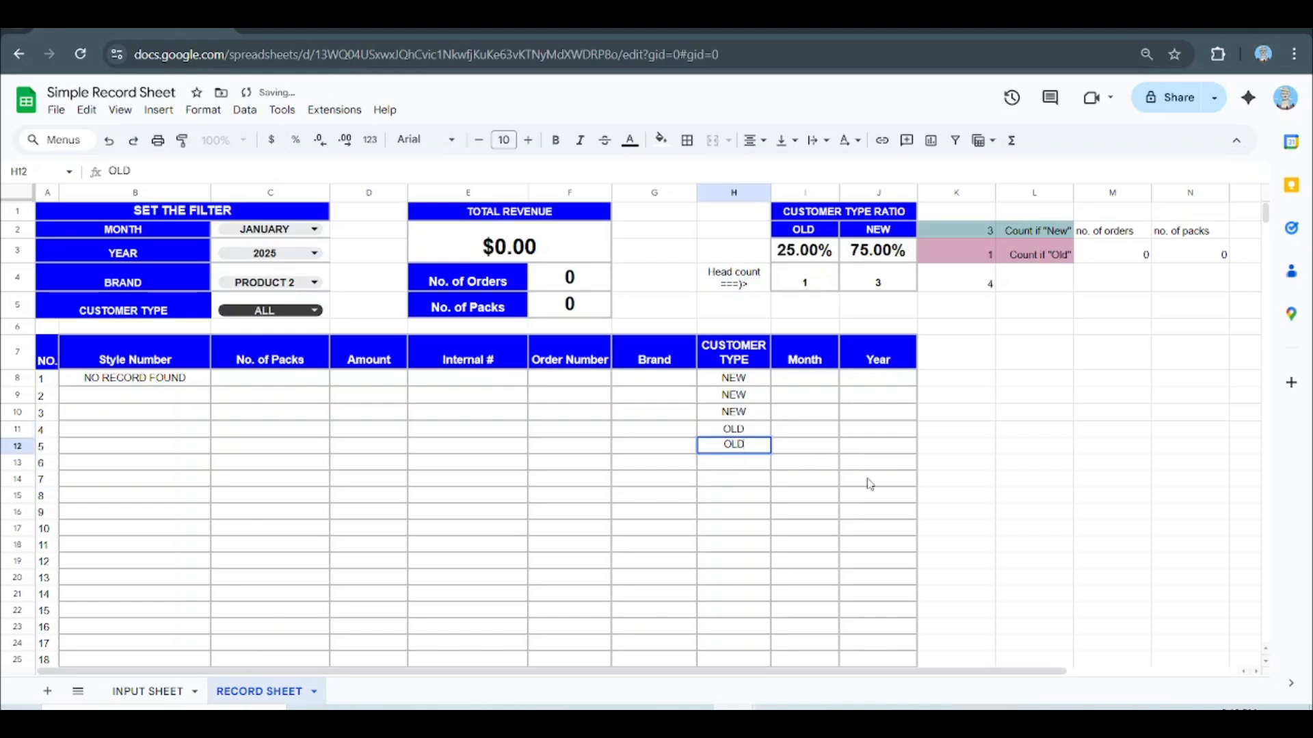
left_click(875, 448)
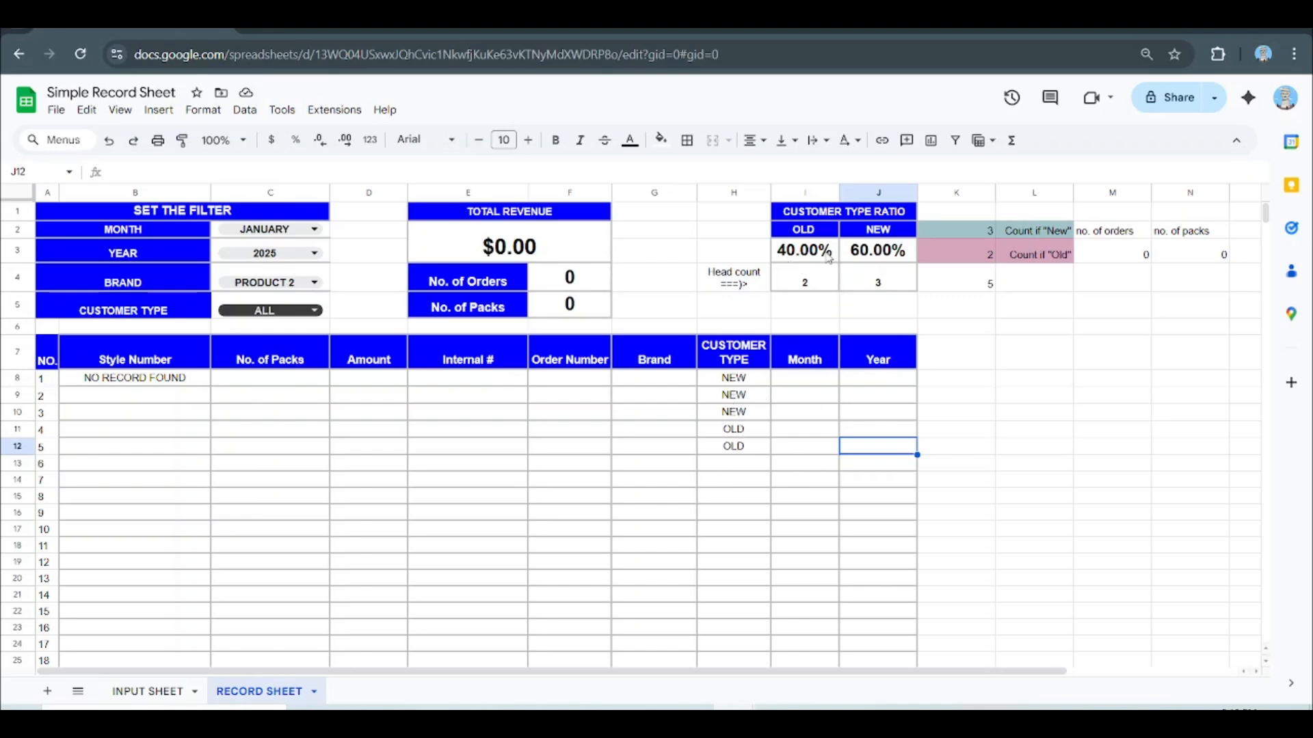
Step: Examine the OLD and NEW head count cells I4 and J4 against the CUSTOMER TYPE entries
left_click(816, 285)
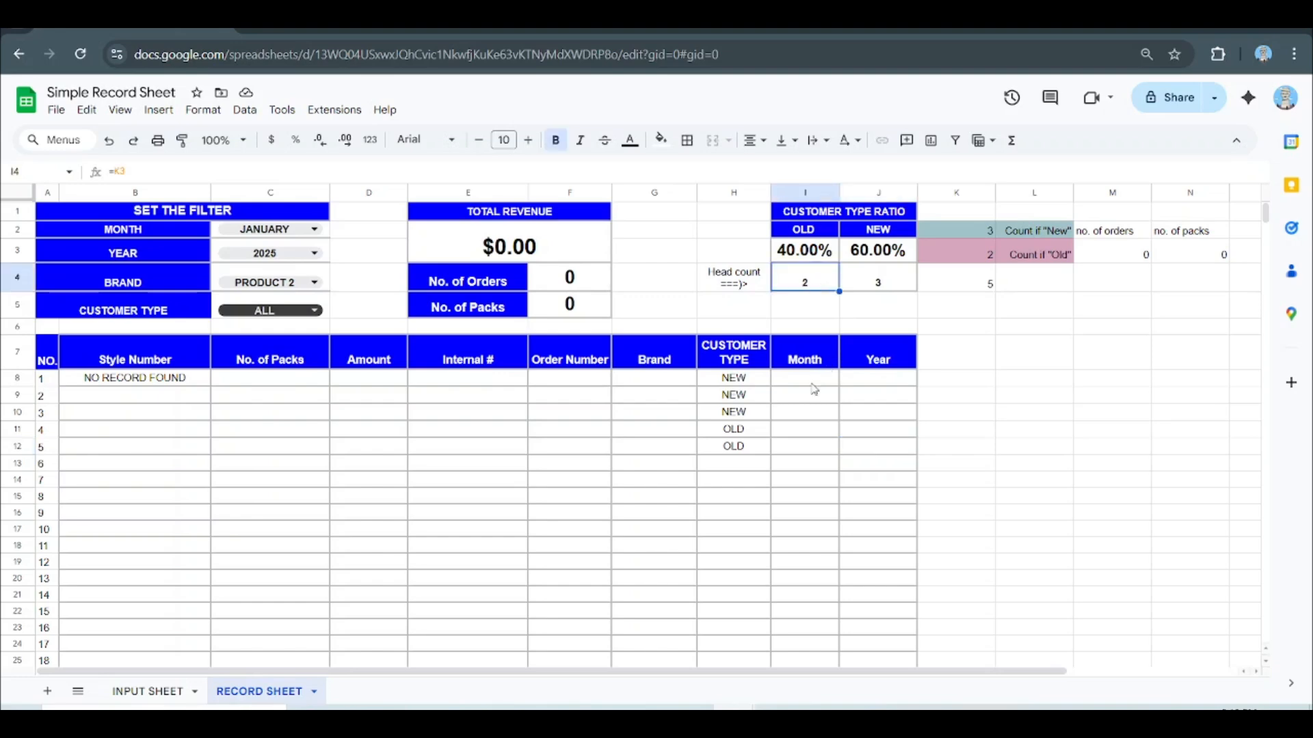
left_click(813, 416)
left_click(807, 282)
left_click(749, 432)
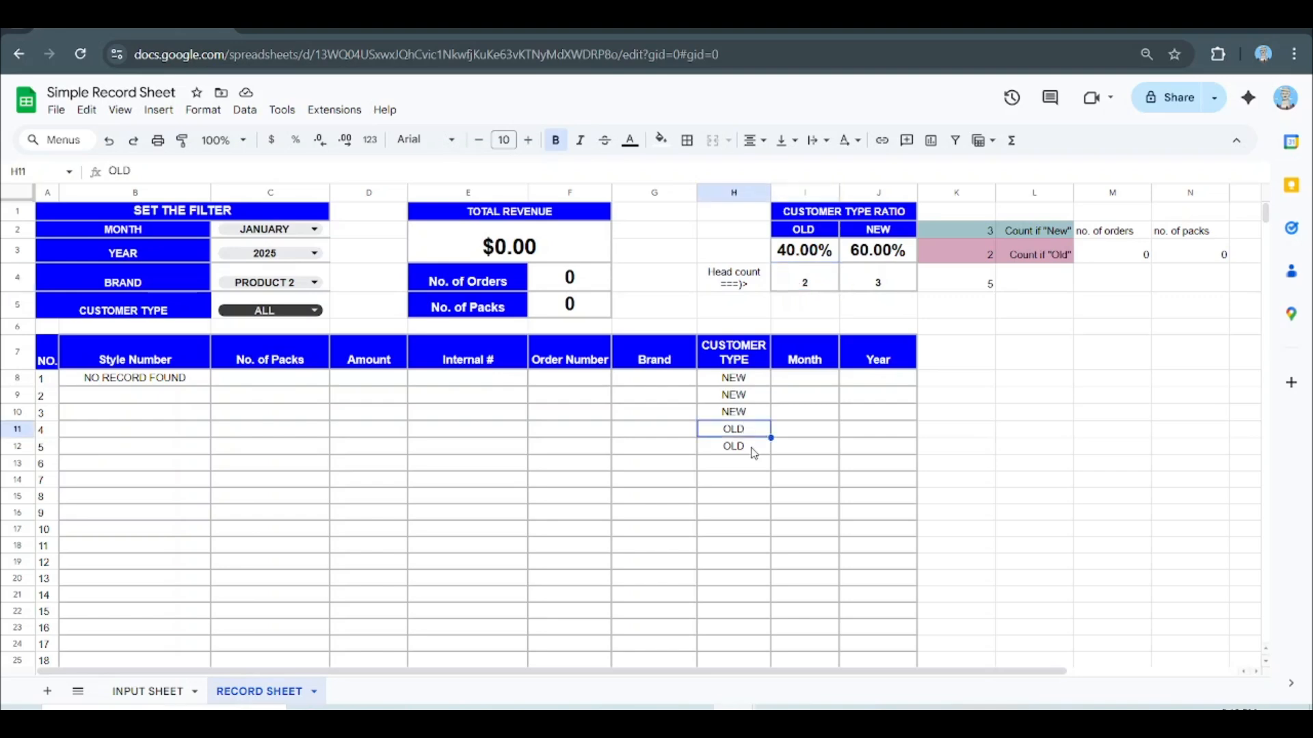
left_click(876, 275)
left_click(747, 396)
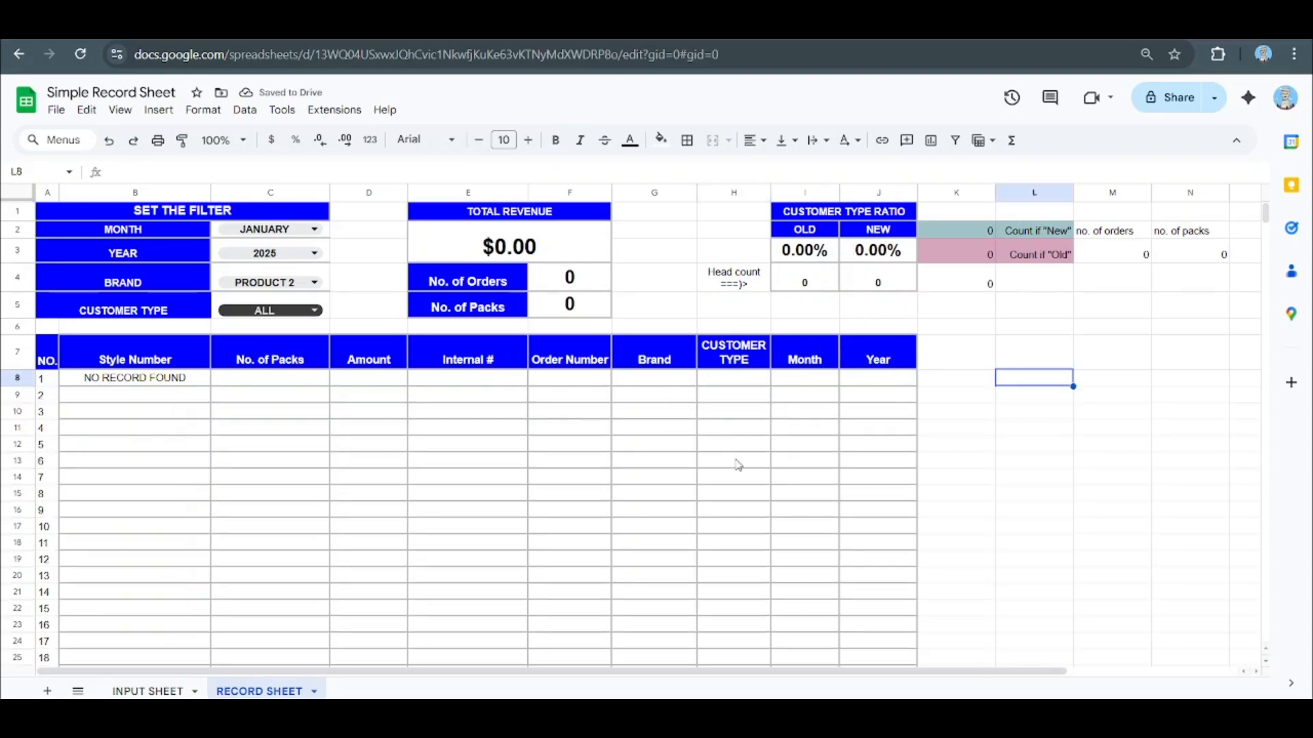
Step: Rename the OLD heading in I2 of the CUSTOMER TYPE RATIO table as RED
left_click(810, 236)
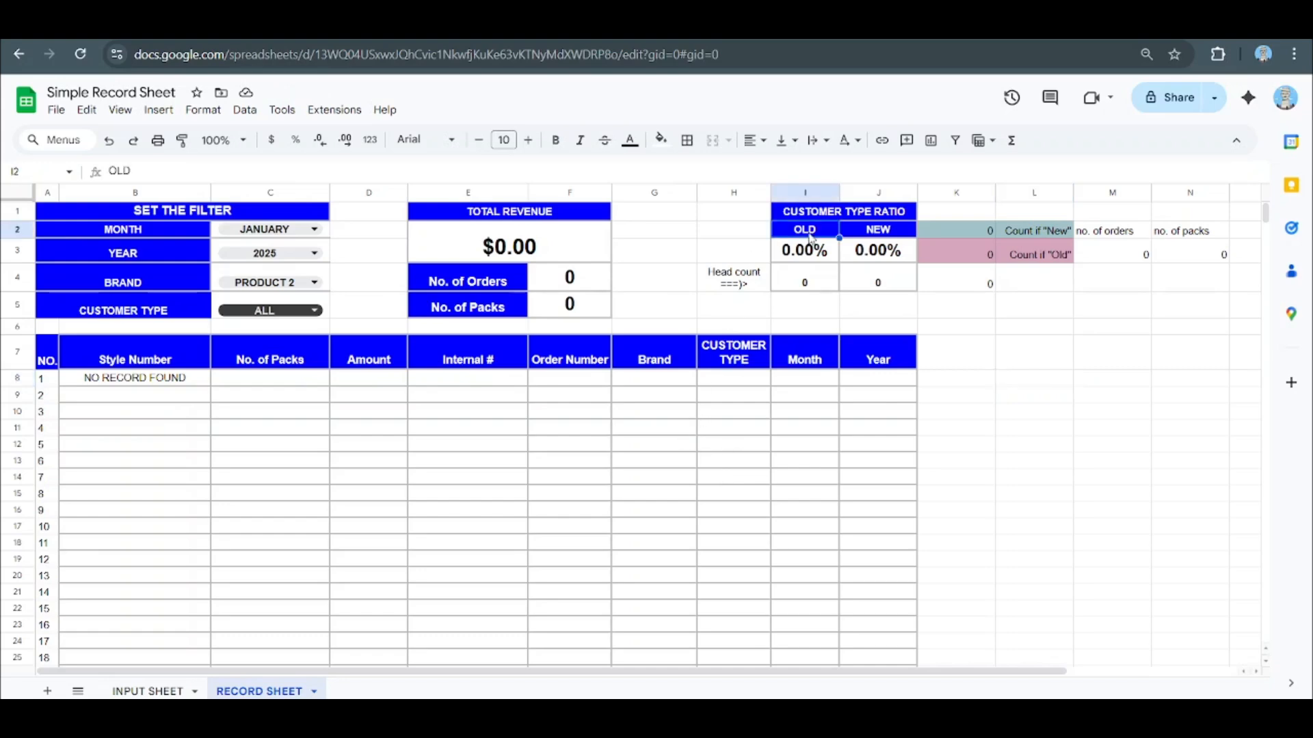
type("RED")
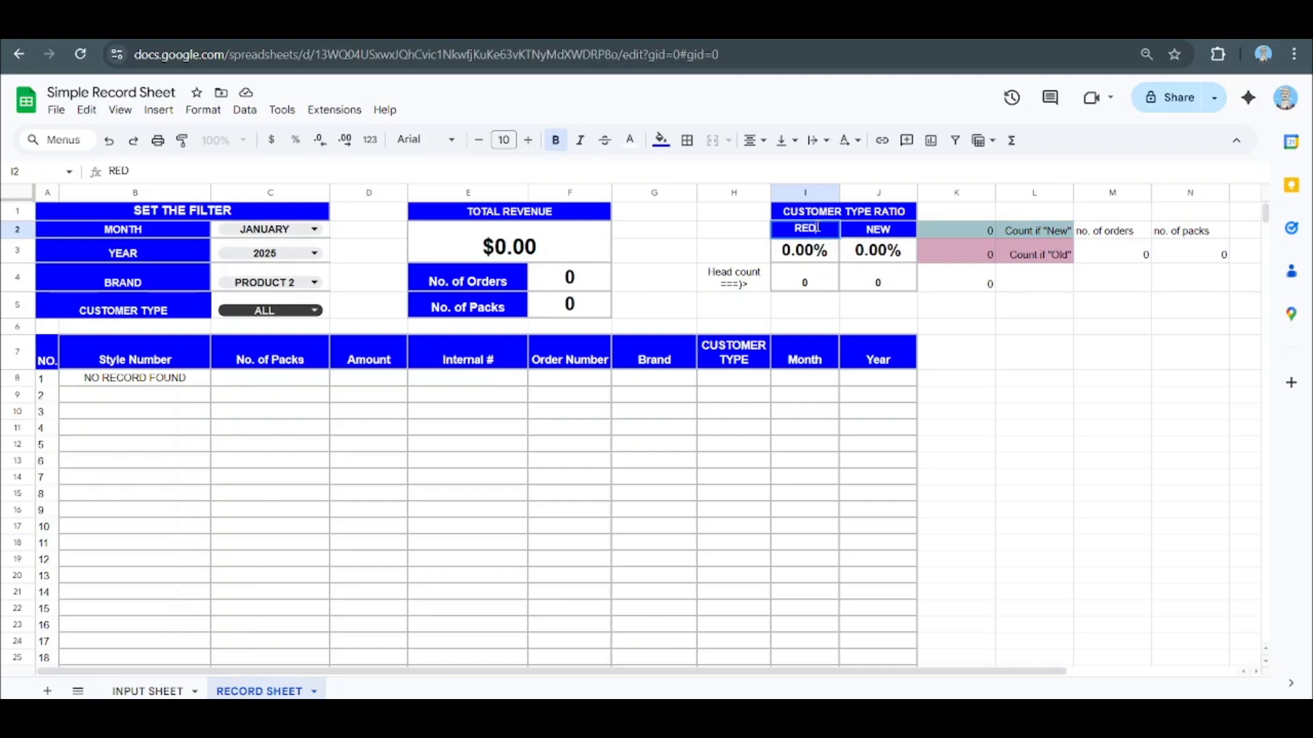
left_click(991, 327)
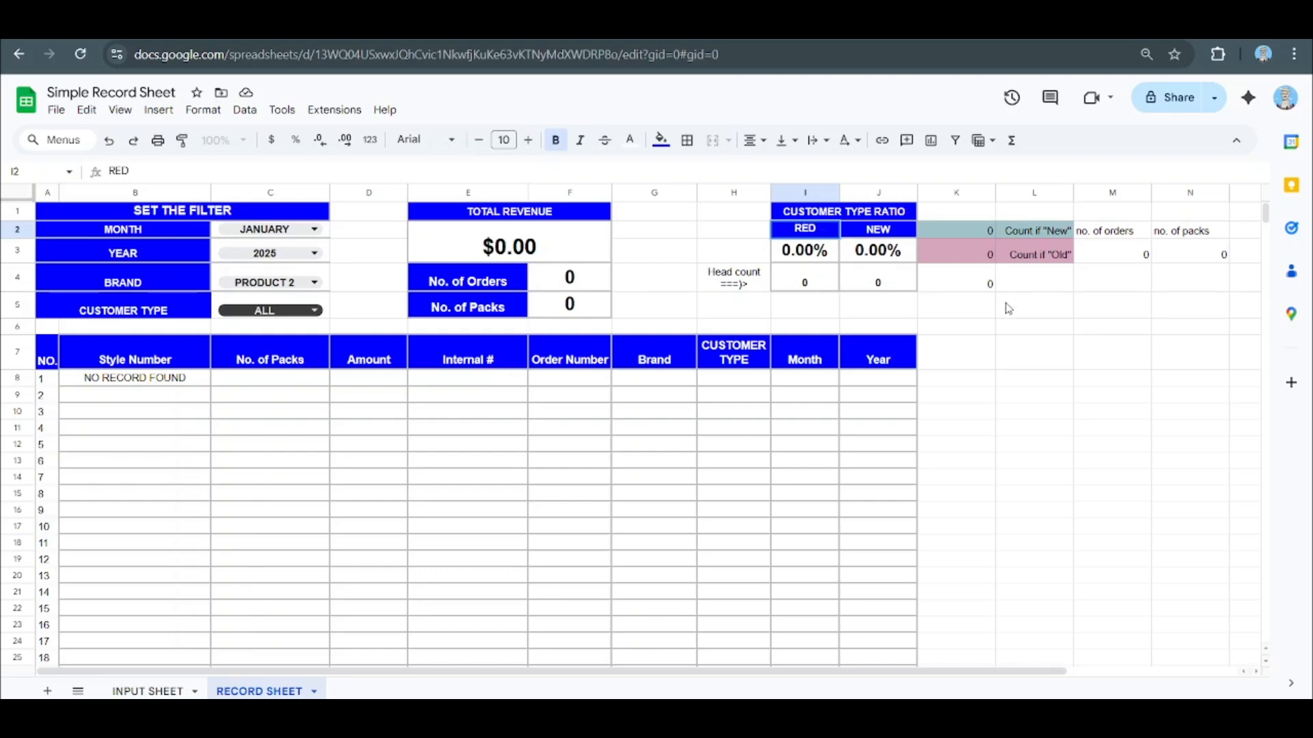
Step: Change the criterion of the COUNTIF formula in K3 to "RED"
left_click(962, 259)
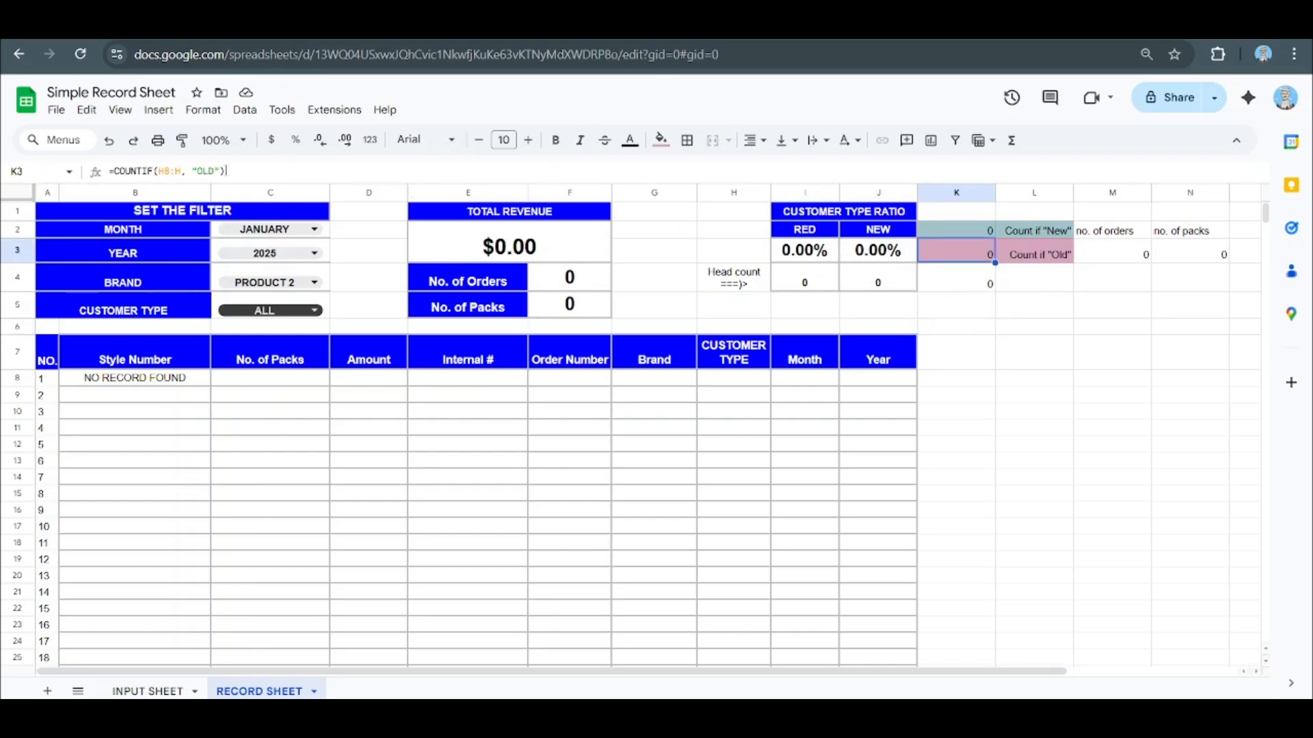
left_click(225, 173)
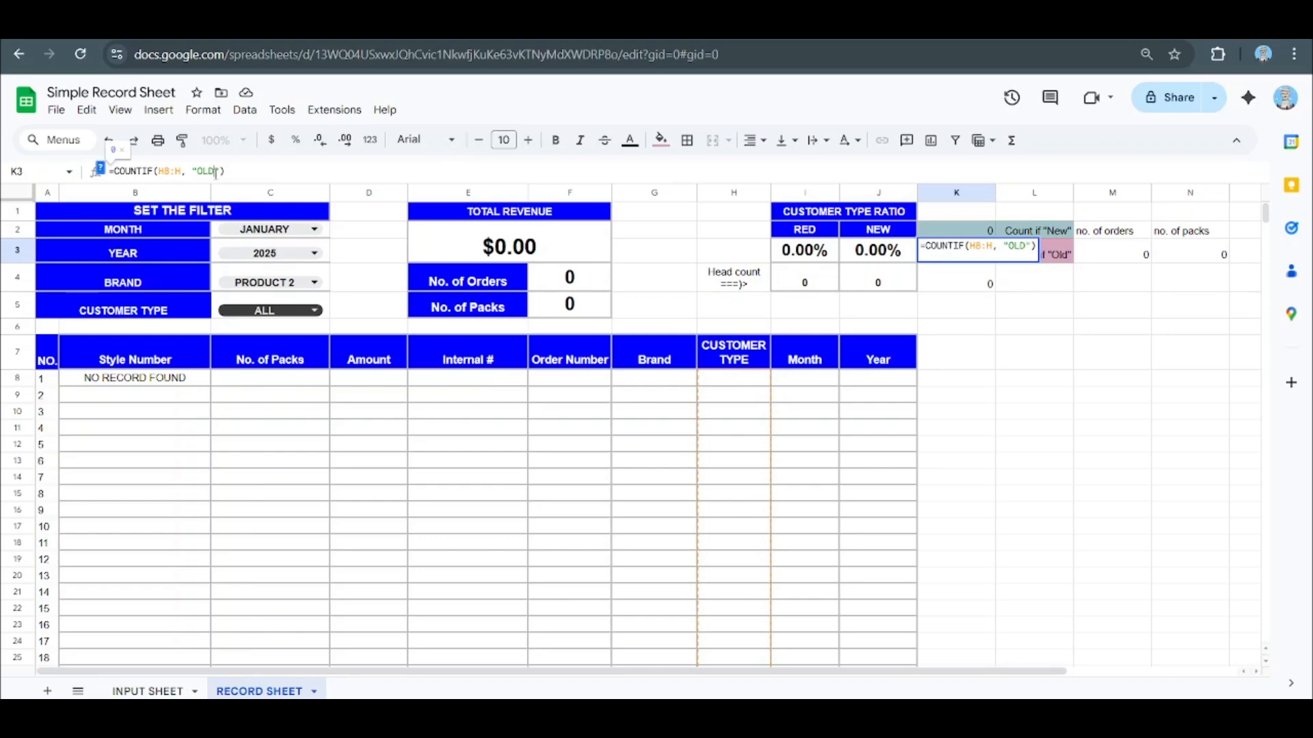
key("BackSpace")
key("BackSpace")
type("RED")
left_click(1016, 352)
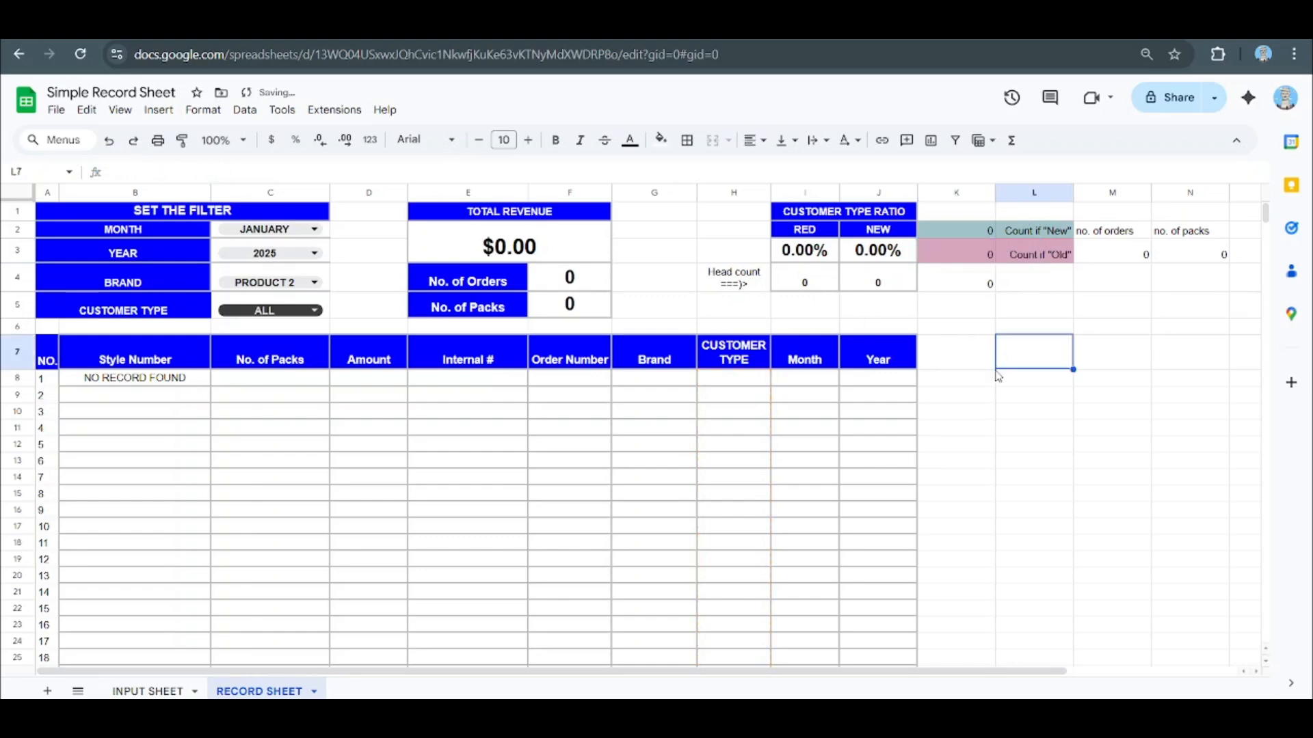
Step: Rename the NEW heading in J2 of the CUSTOMER TYPE RATIO table as WHITE
left_click(881, 236)
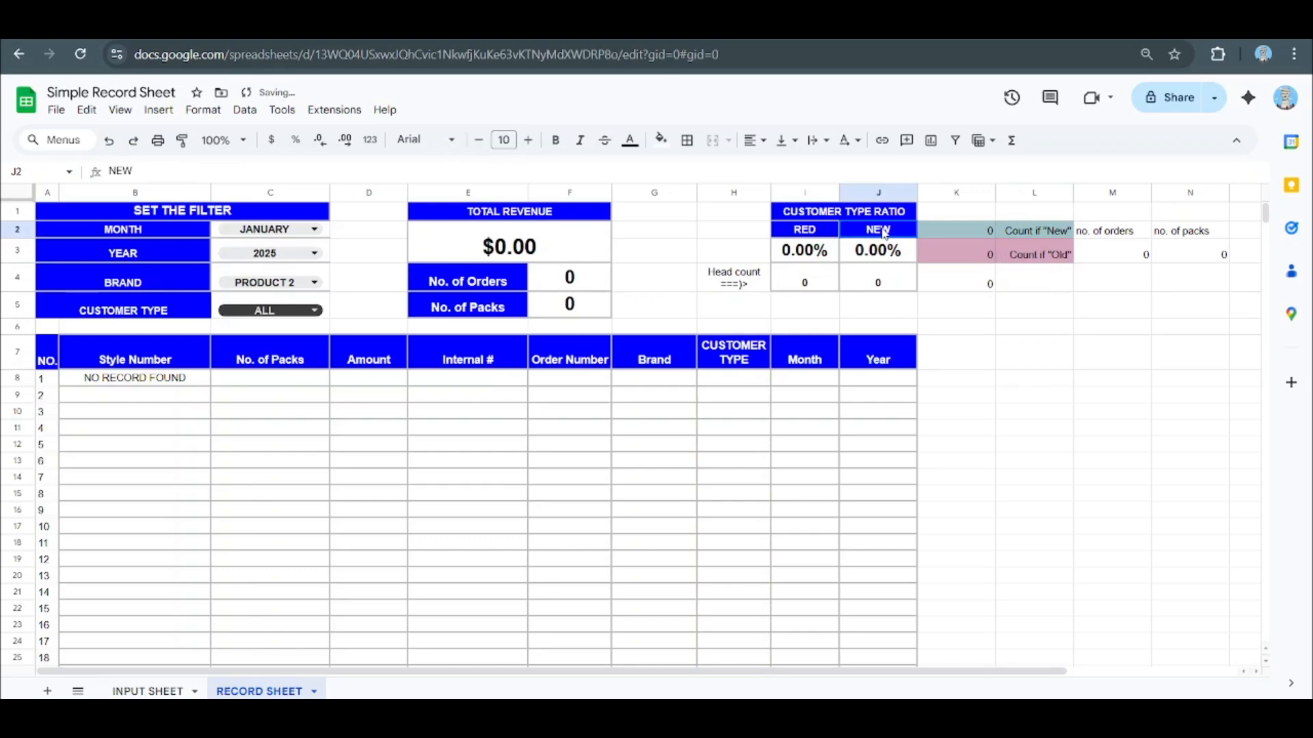
left_click(190, 173)
key("BackSpace")
key("BackSpace")
type("WHITE")
key("Return")
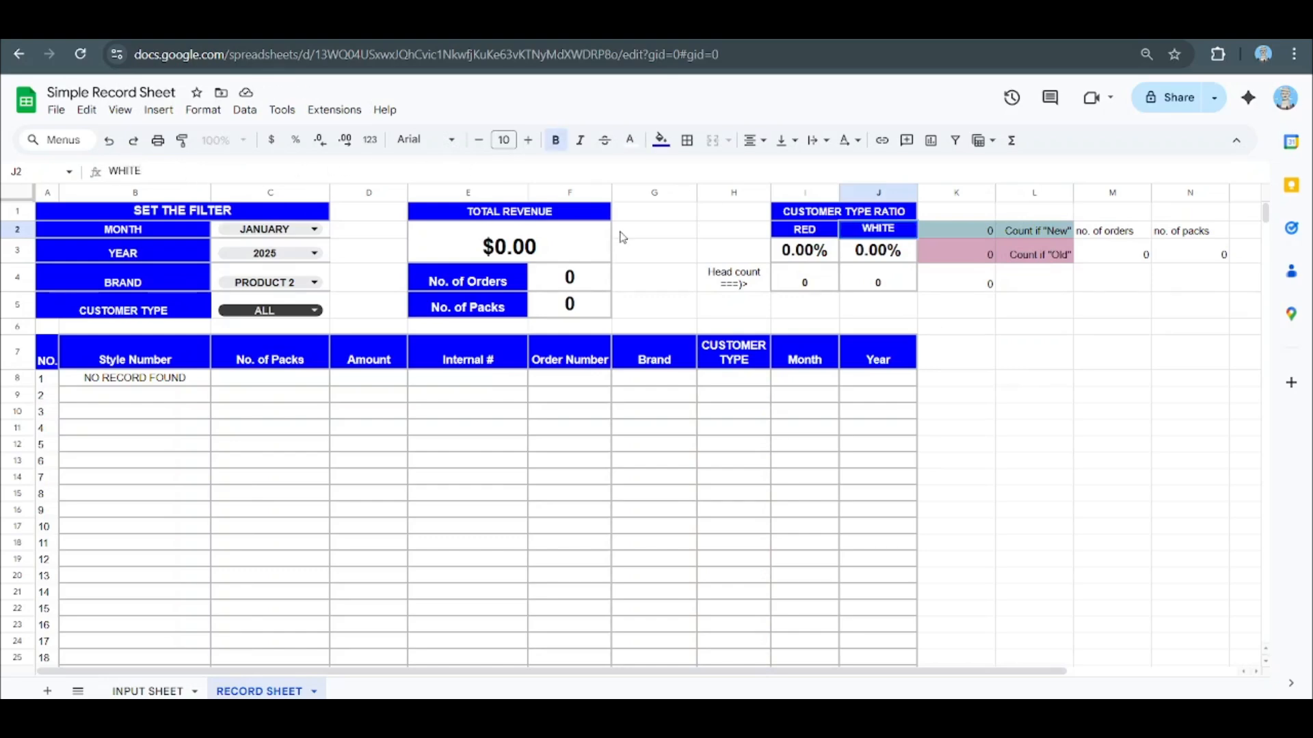
Step: Change the criterion of the COUNTIF formula in K2 to "WHITE"
left_click(1014, 377)
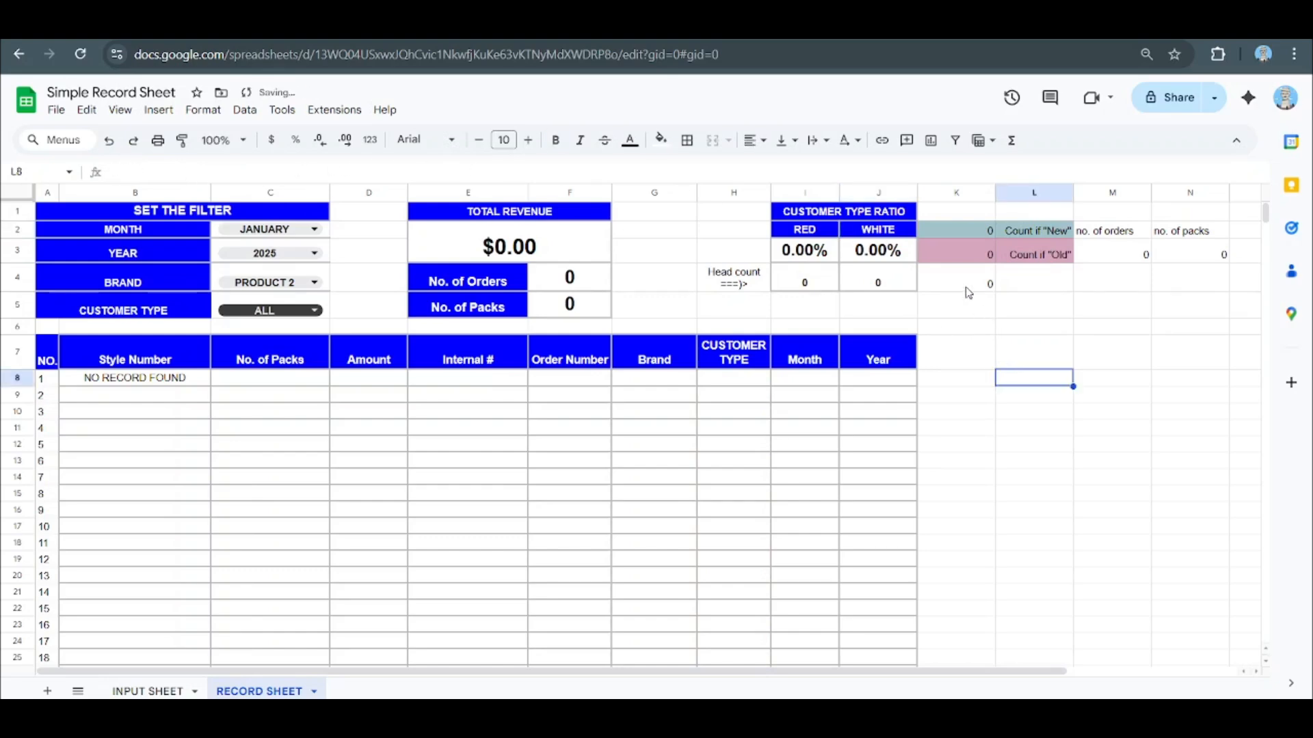
left_click(972, 232)
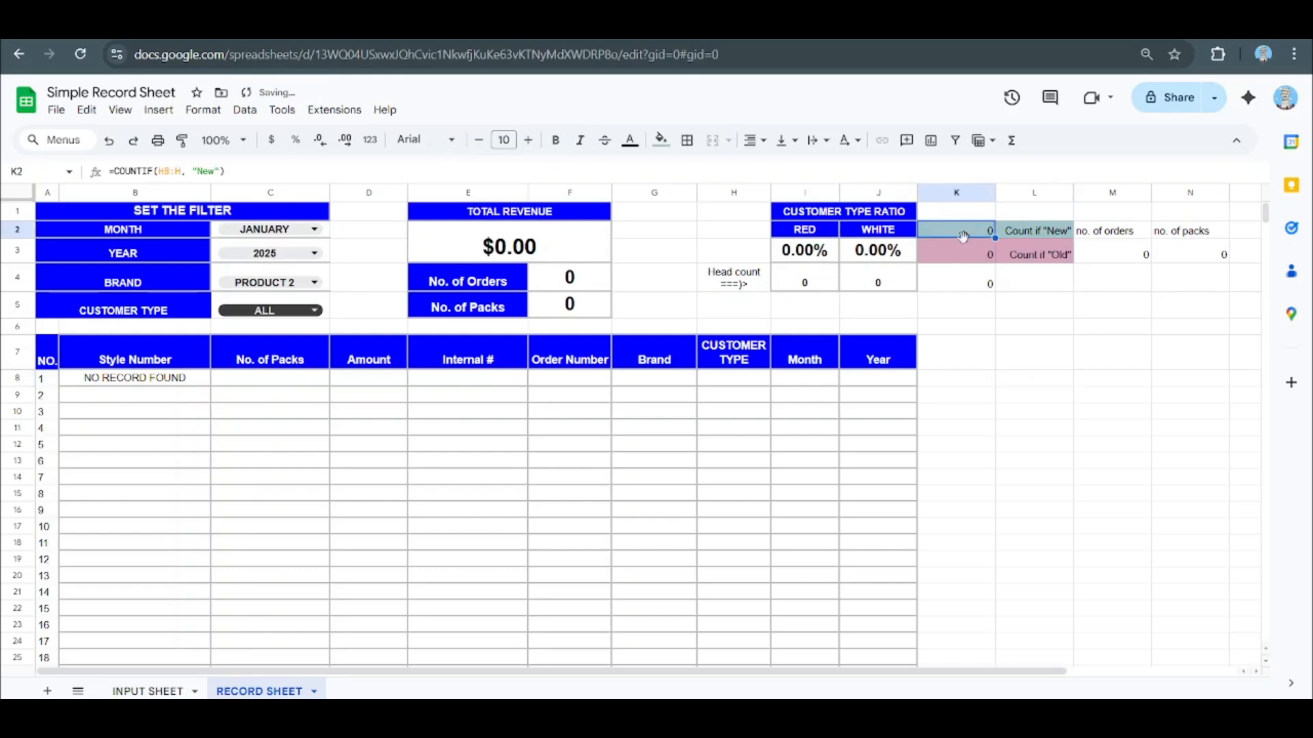
left_click(217, 171)
key("BackSpace")
key("BackSpace")
key("BackSpace")
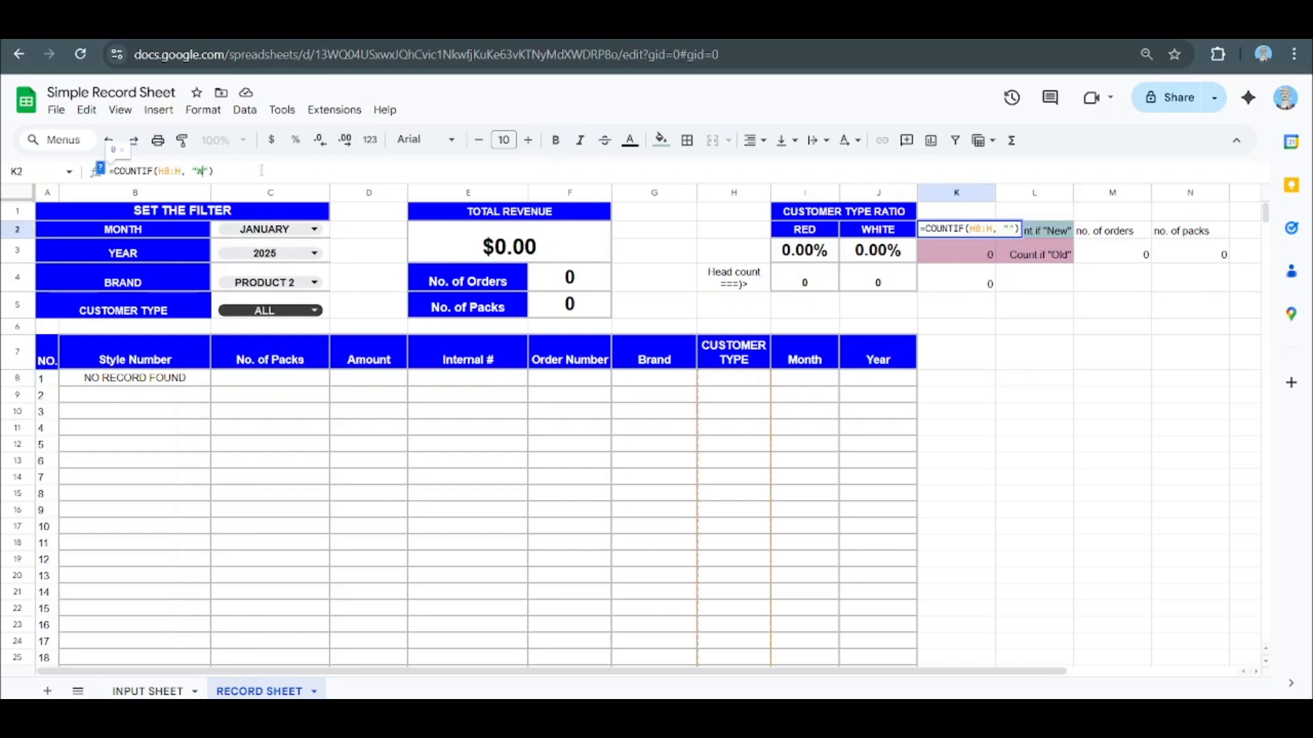
type("WHITE")
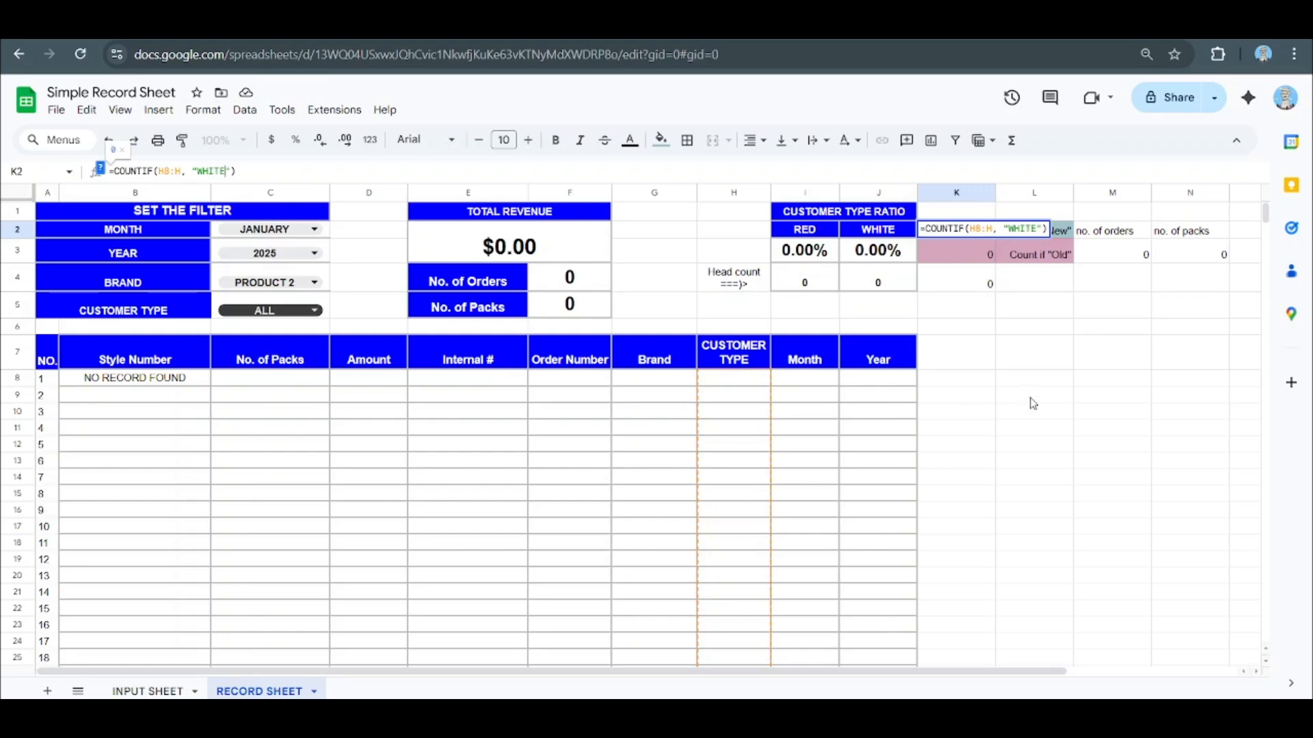
left_click(1033, 402)
Step: Relabel the helper note in L2 as Count if "WHITE"
left_click(1057, 231)
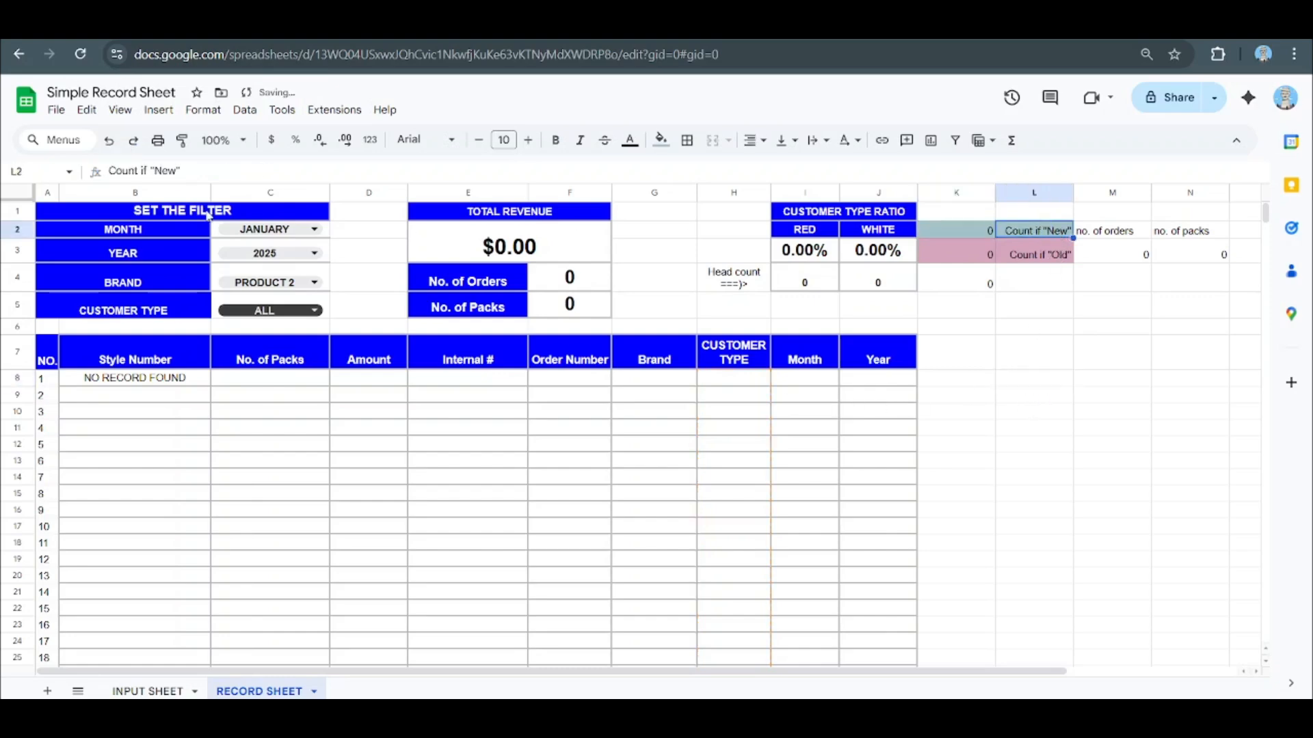
left_click(1038, 253)
left_click(1026, 234)
left_click(179, 172)
key("BackSpace")
key("BackSpace")
key("BackSpace")
key("BackSpace")
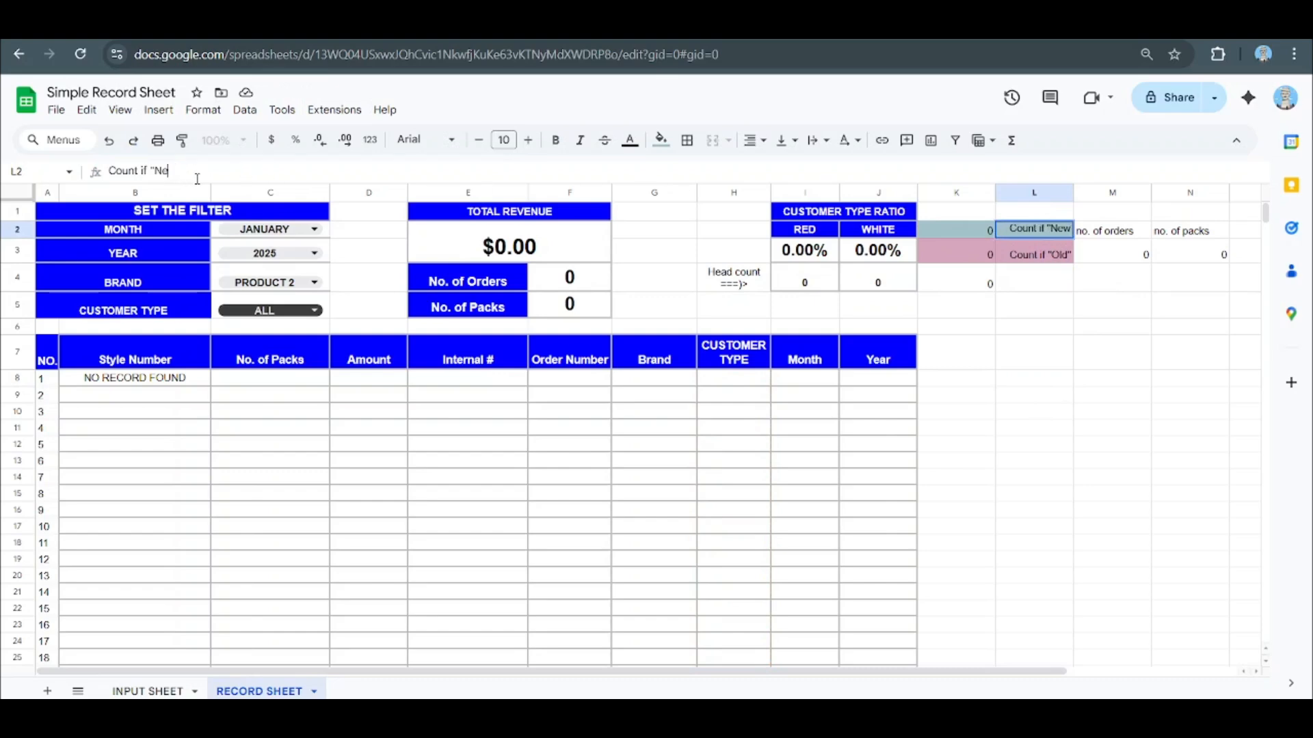
type("WHITE\"")
key("Return")
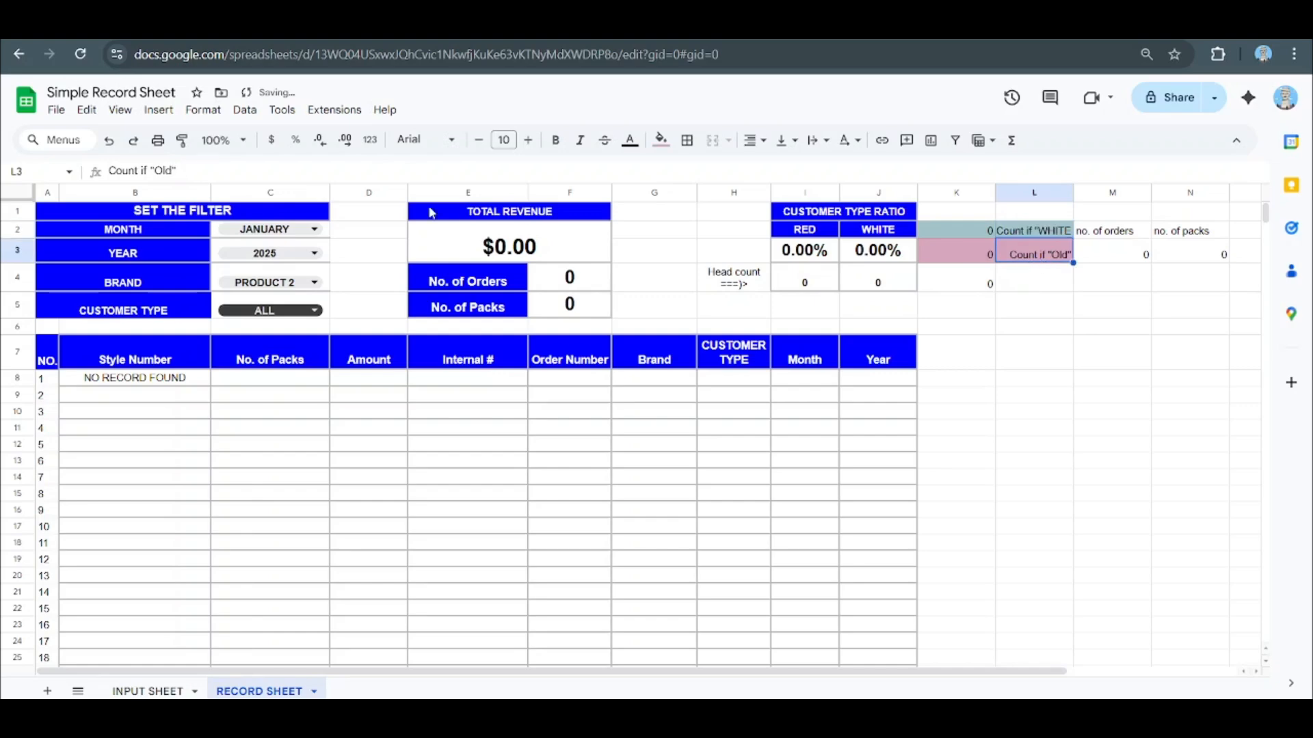
Step: Relabel the helper note in L3 as Count if "WHITE"
left_click(177, 172)
key("BackSpace")
key("BackSpace")
key("BackSpace")
key("BackSpace")
type("WHI")
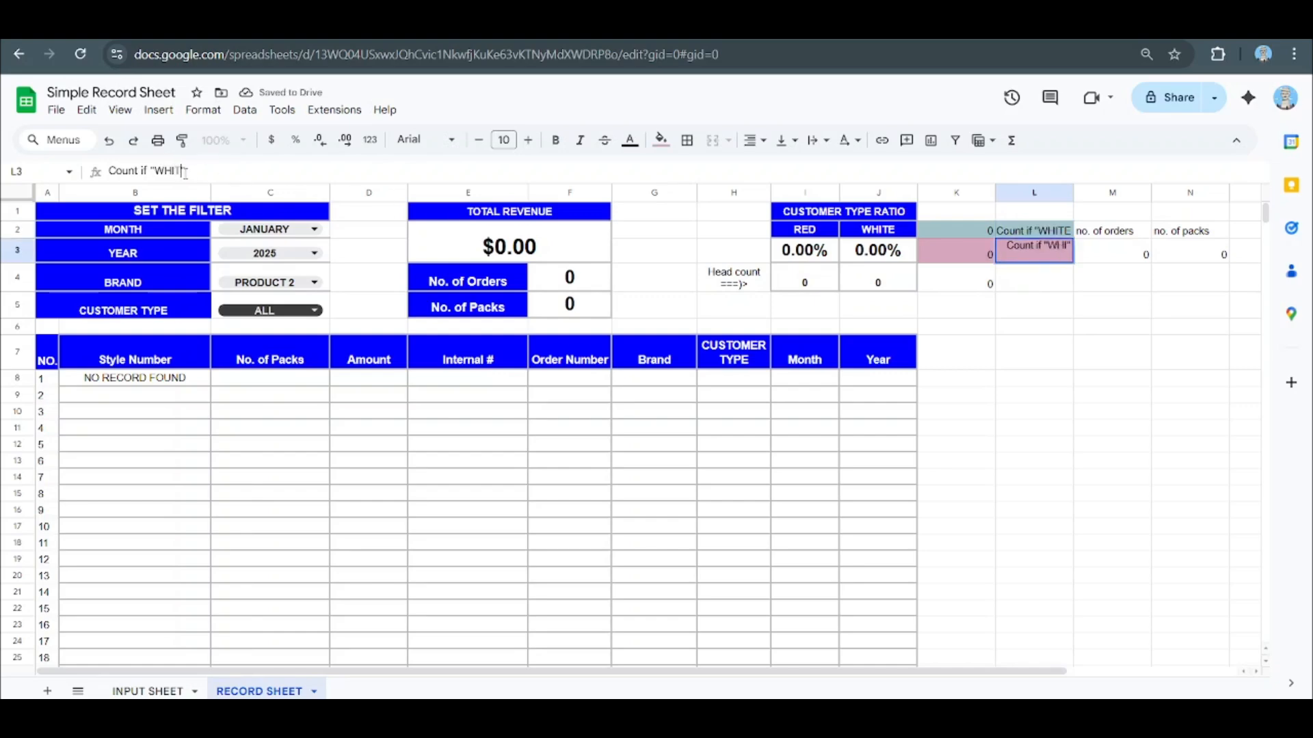
type("TE\"")
left_click(1084, 352)
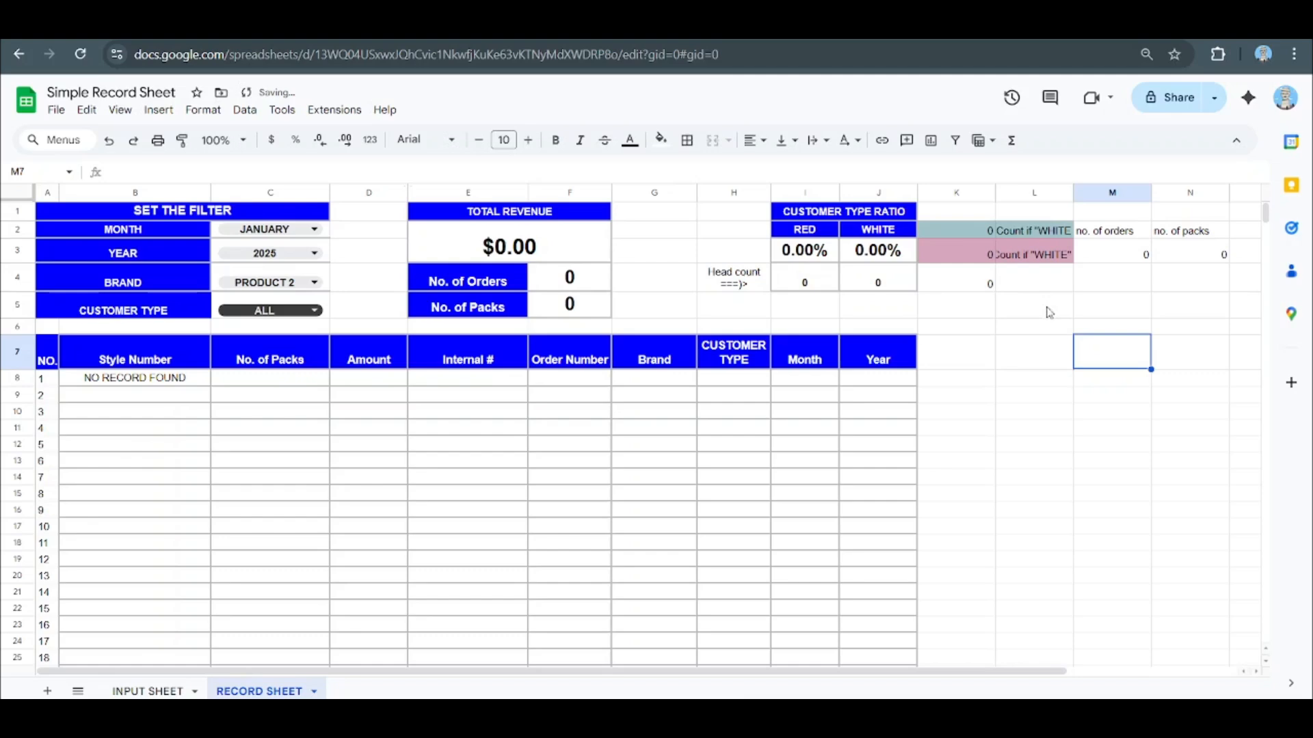
Step: Correct the helper note in L3 to read Count if "RED"
left_click(1055, 265)
left_click(189, 171)
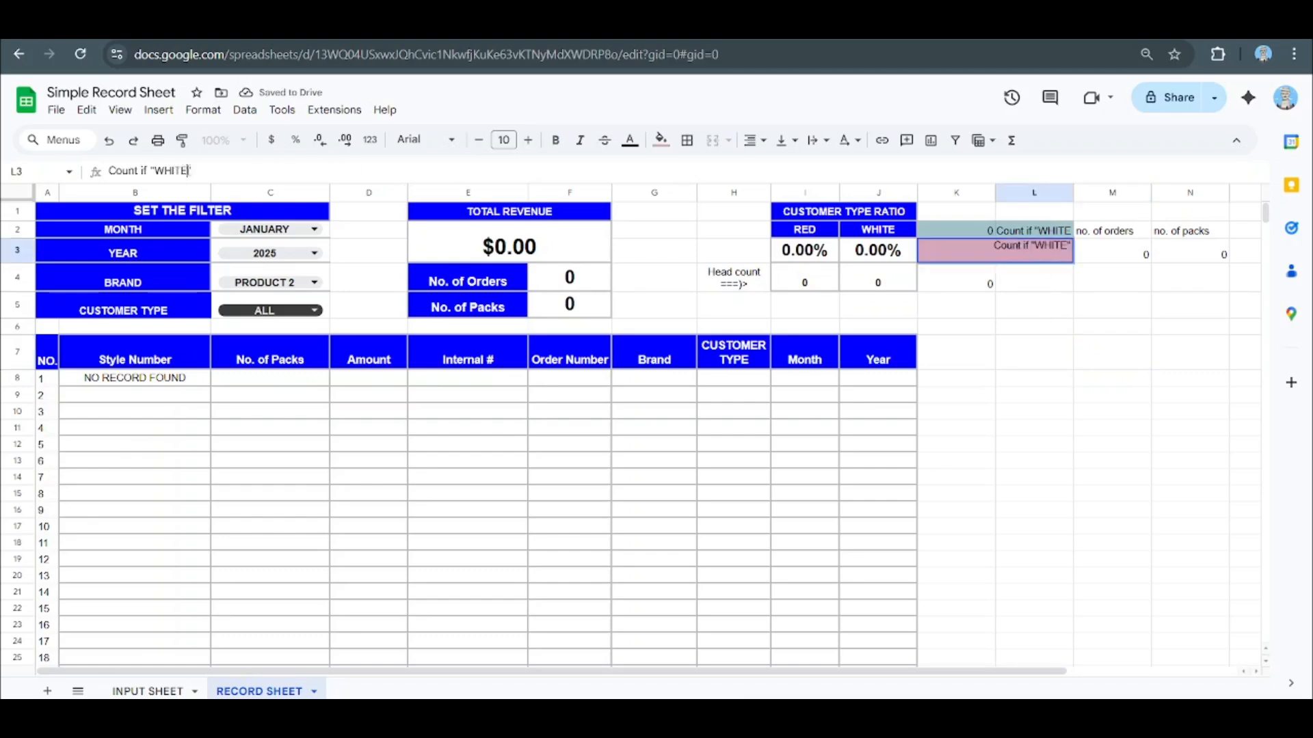
key("BackSpace")
key("BackSpace")
key("BackSpace")
key("BackSpace")
key("BackSpace")
type("RED")
left_click(1040, 396)
Step: Enter WHITE, RED and RED in CUSTOMER TYPE cells H8 to H10 to test the ratio table
left_click(718, 385)
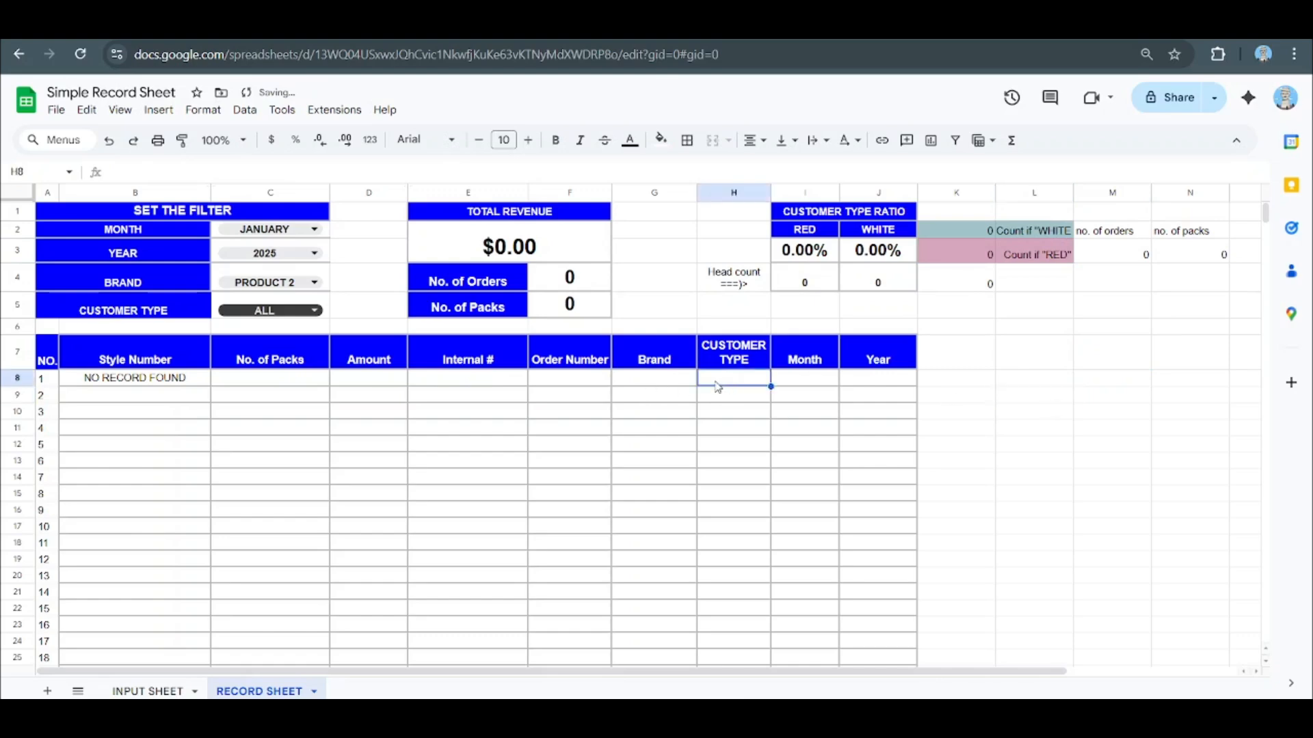
type("WHITE")
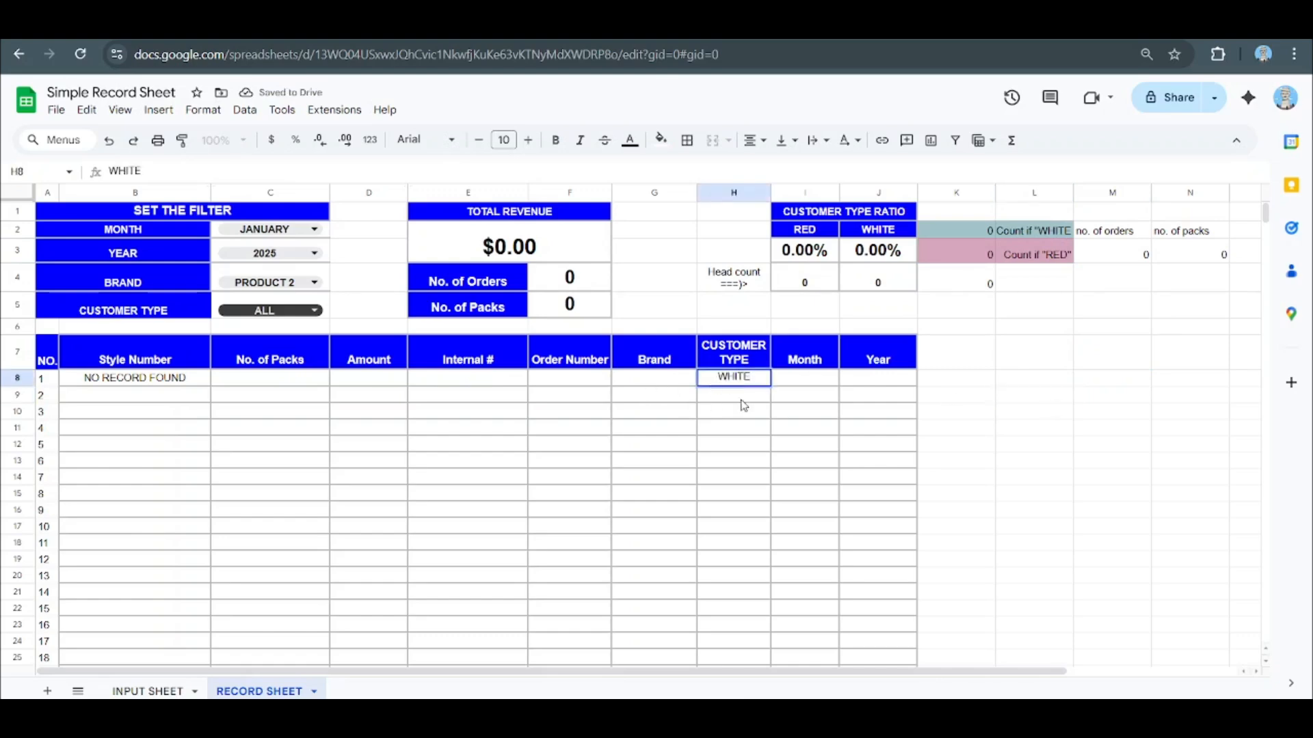
key("Return")
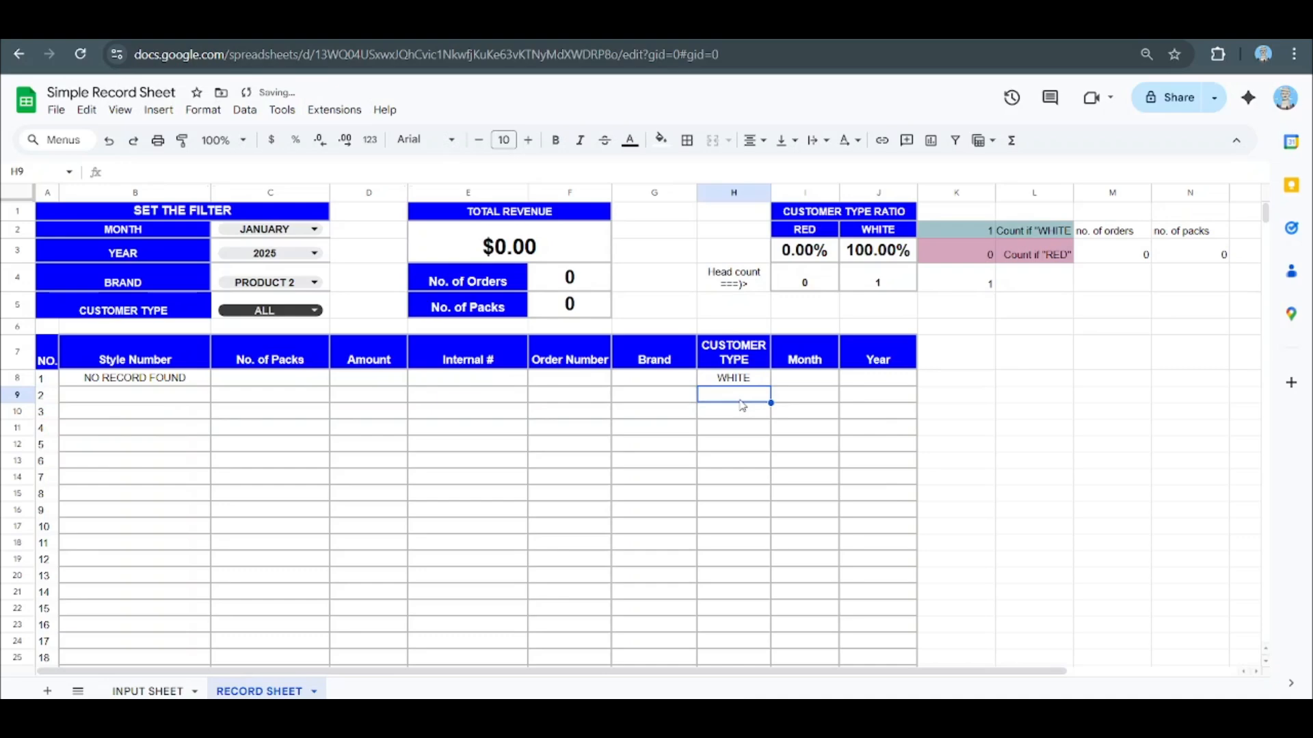
type("RED")
key("Return")
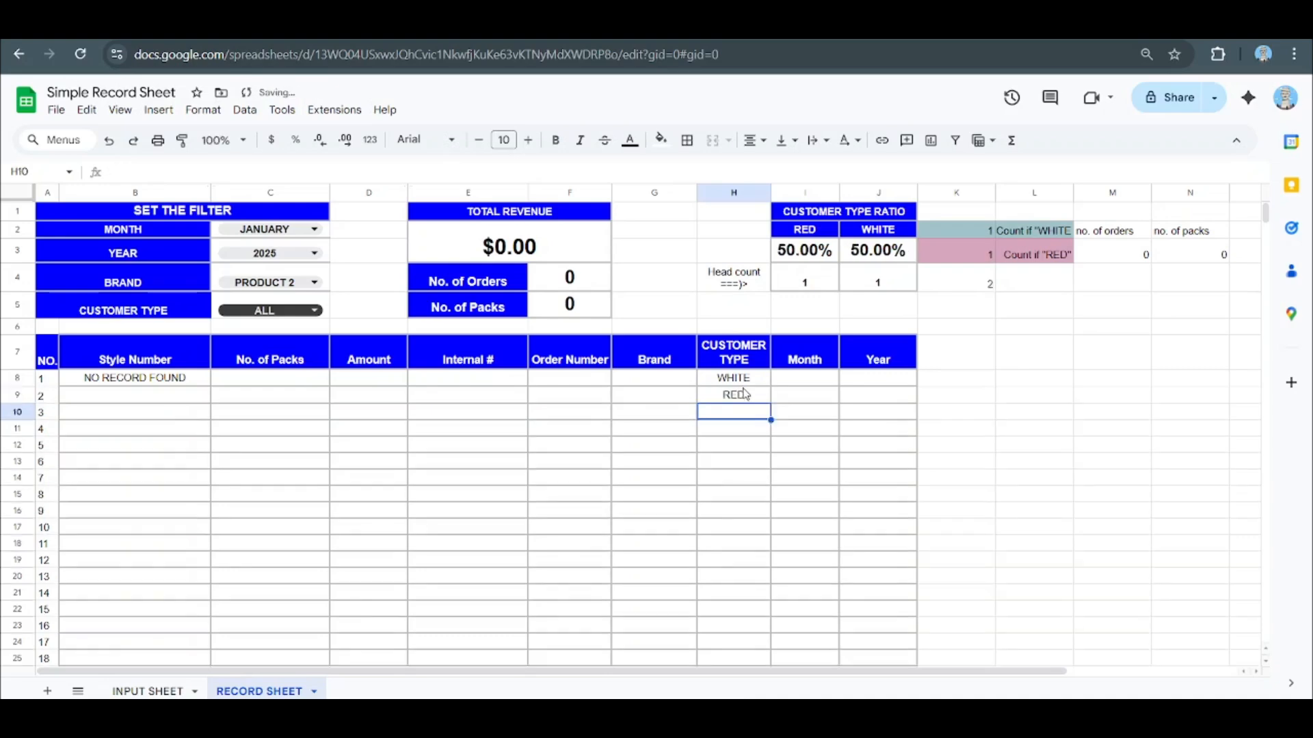
type("RED")
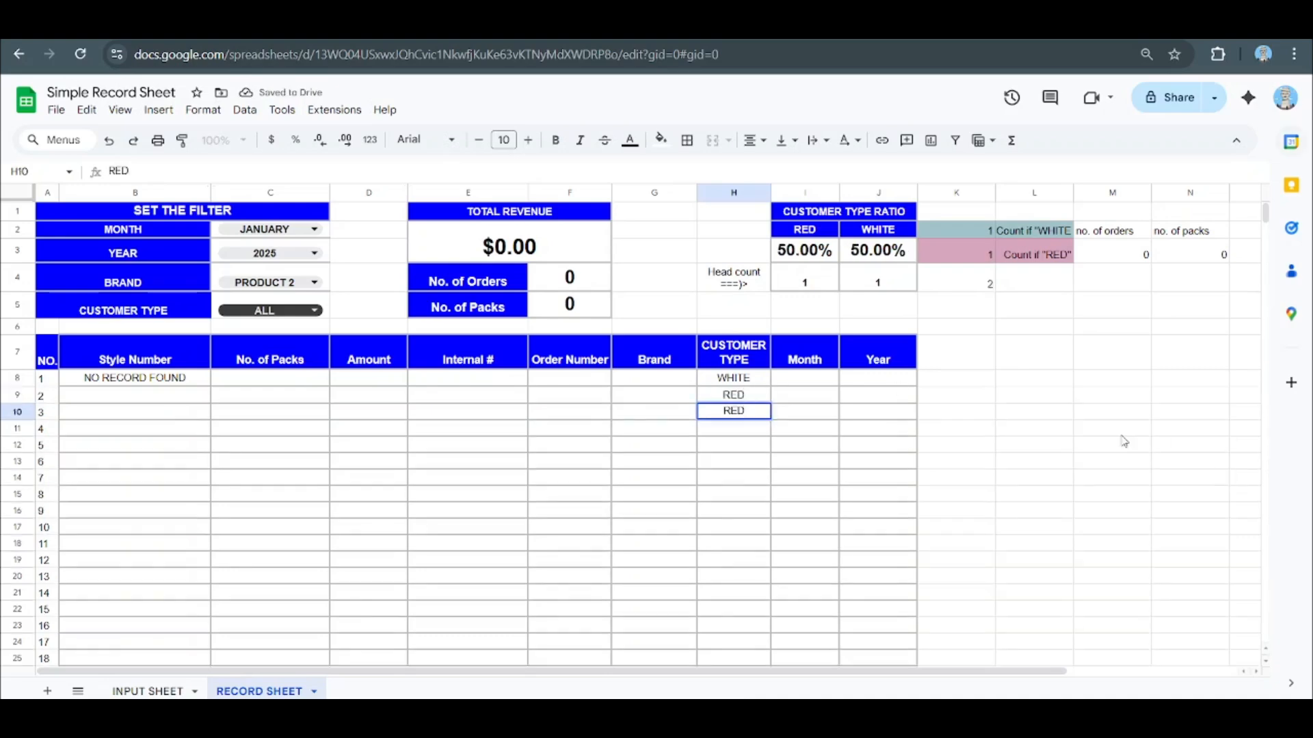
left_click(1027, 419)
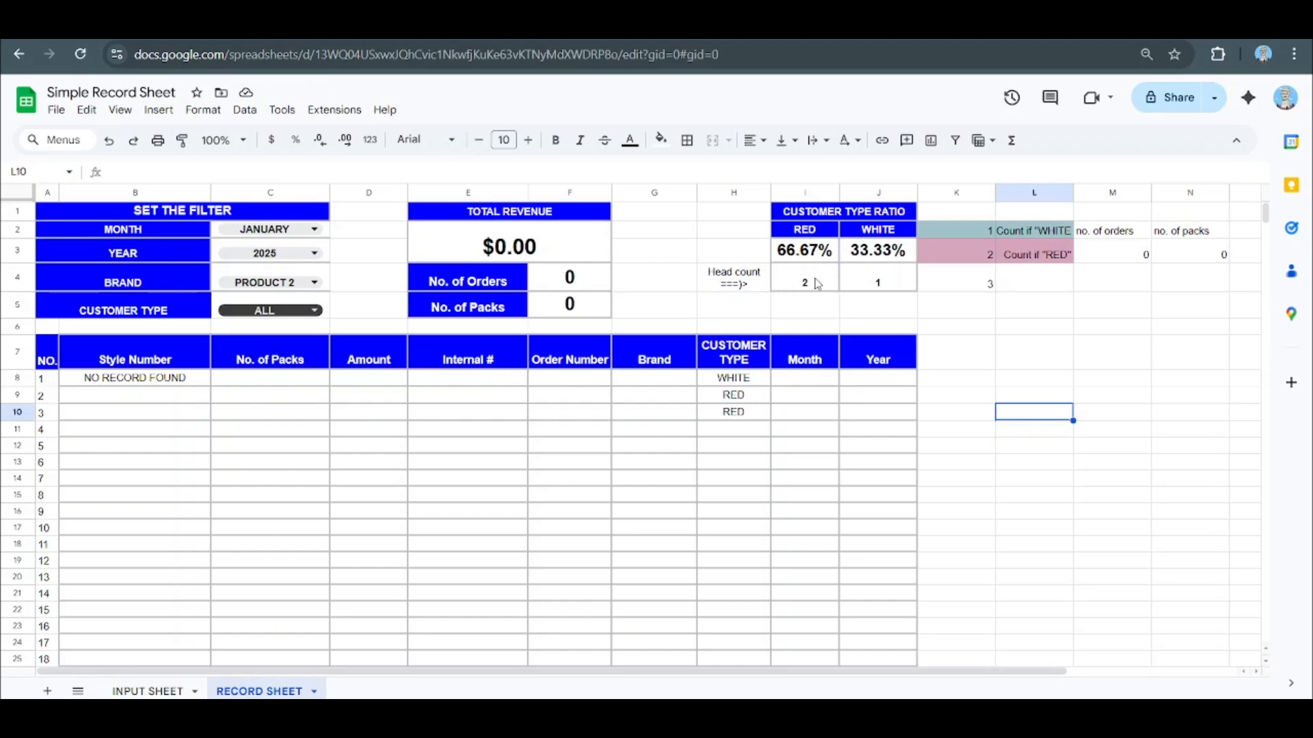
Step: Examine the RED and WHITE head count cells I4 and J4 and the COUNTIF formula in K2
left_click(1136, 362)
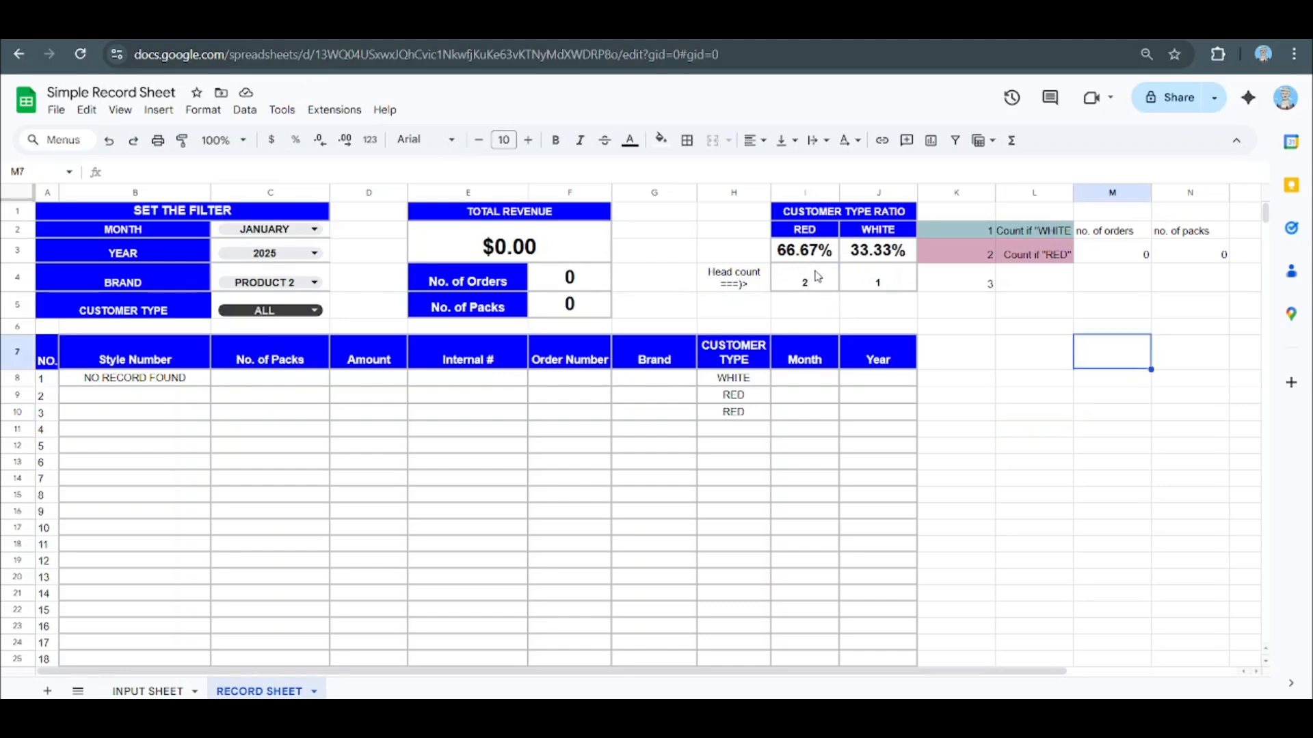
left_click(807, 285)
left_click(888, 283)
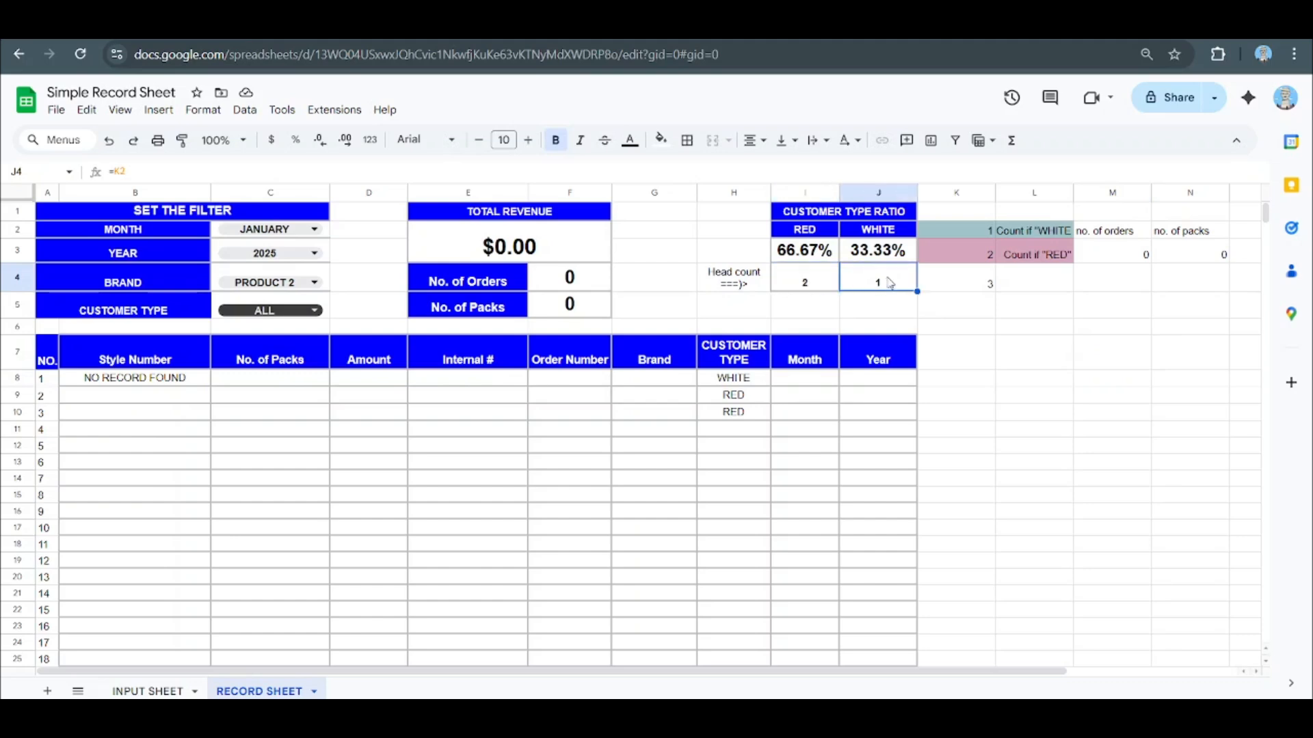
left_click(1057, 396)
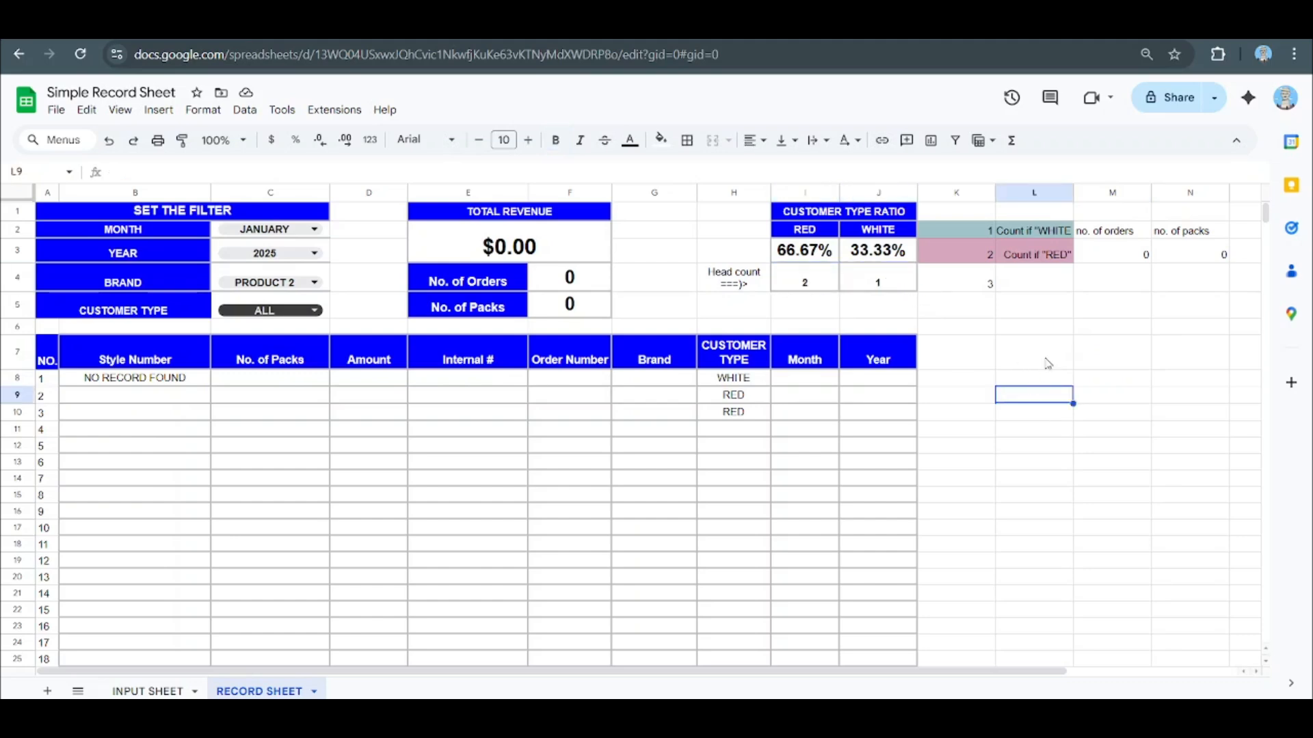
left_click(956, 233)
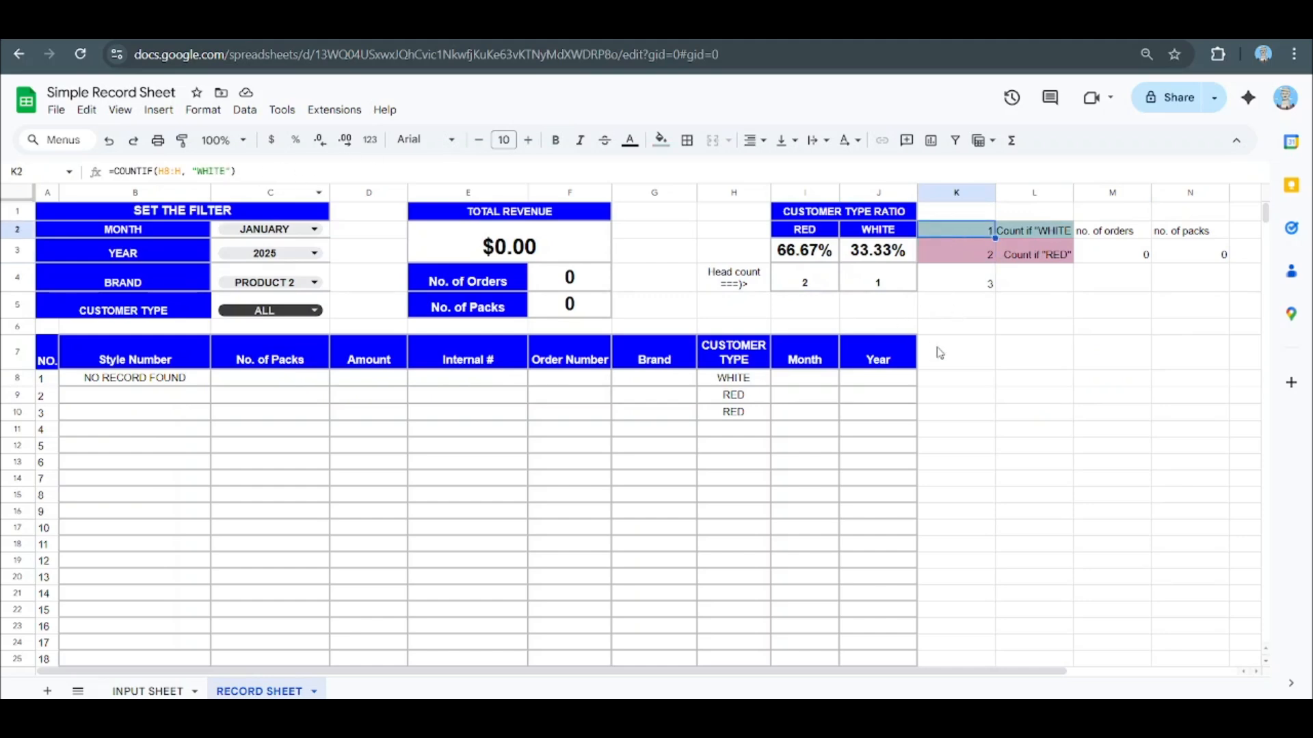
left_click_drag(1078, 430, 1032, 429)
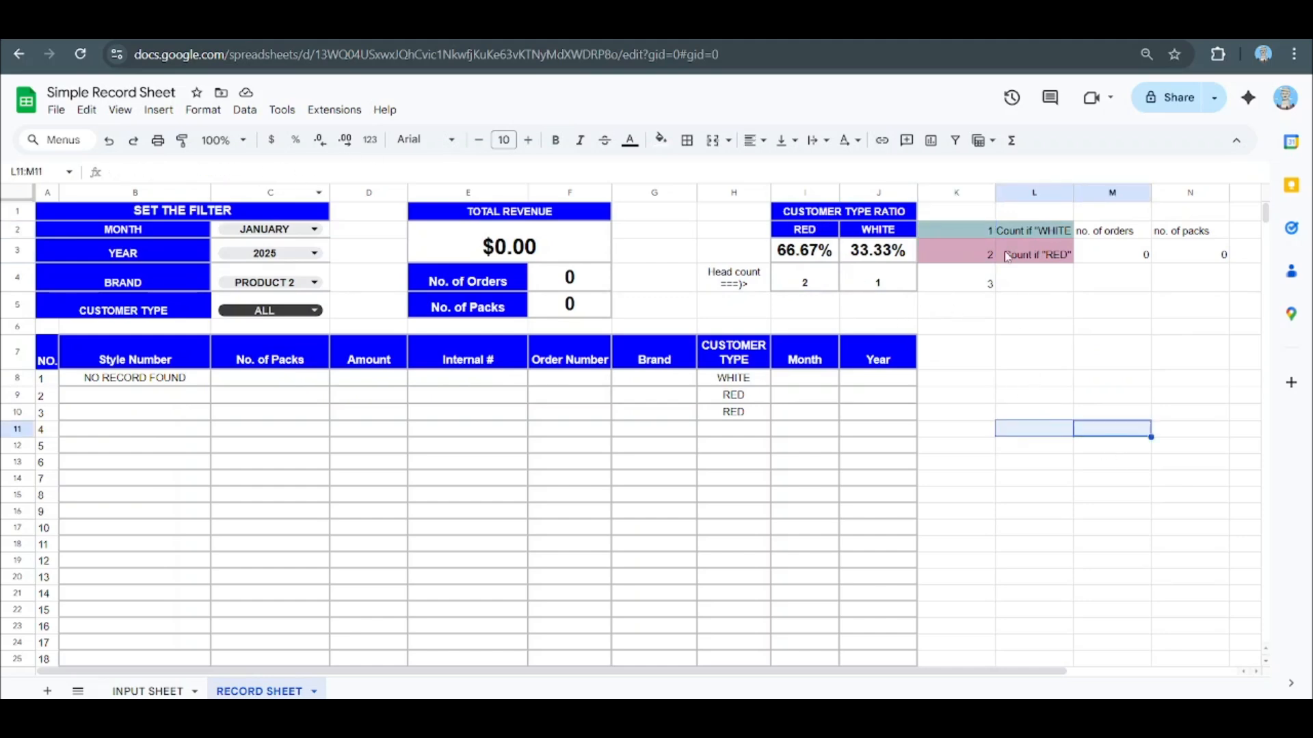
Step: Hide the helper columns K to N and unhide them again
left_click_drag(957, 194, 1197, 195)
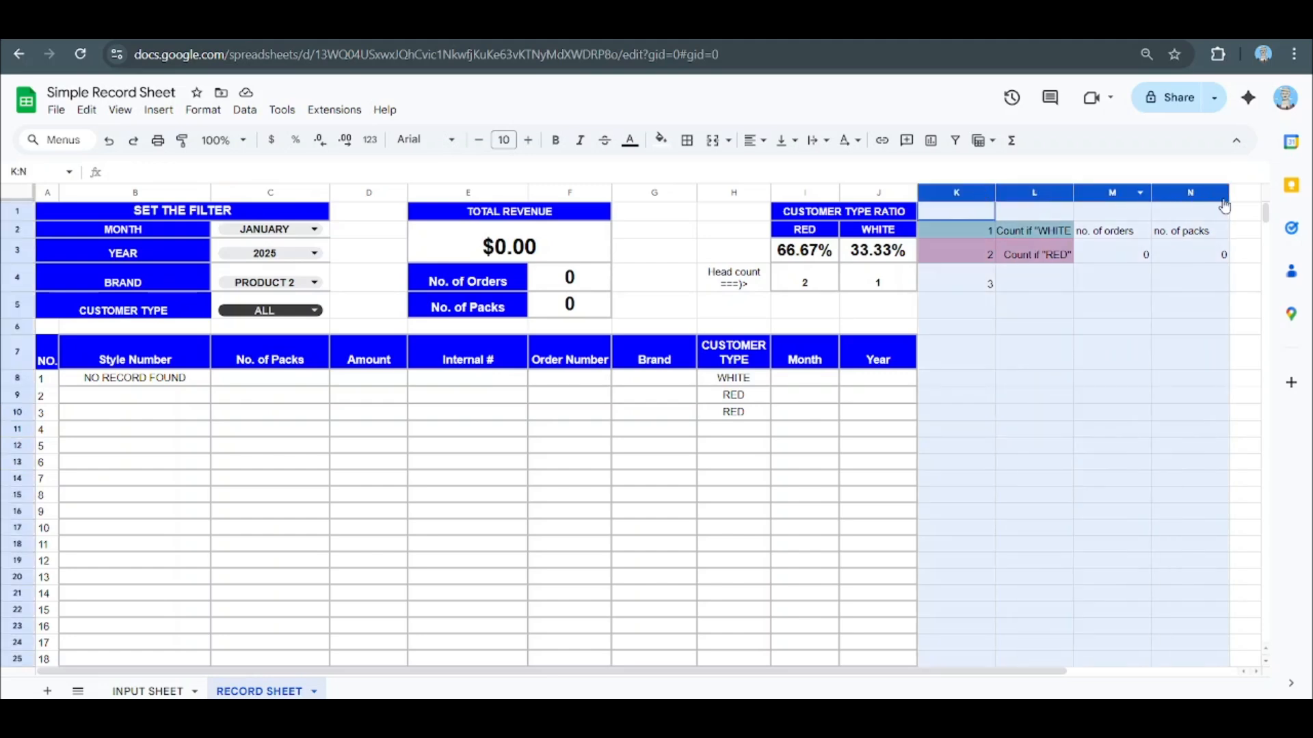
right_click(954, 197)
left_click(1027, 364)
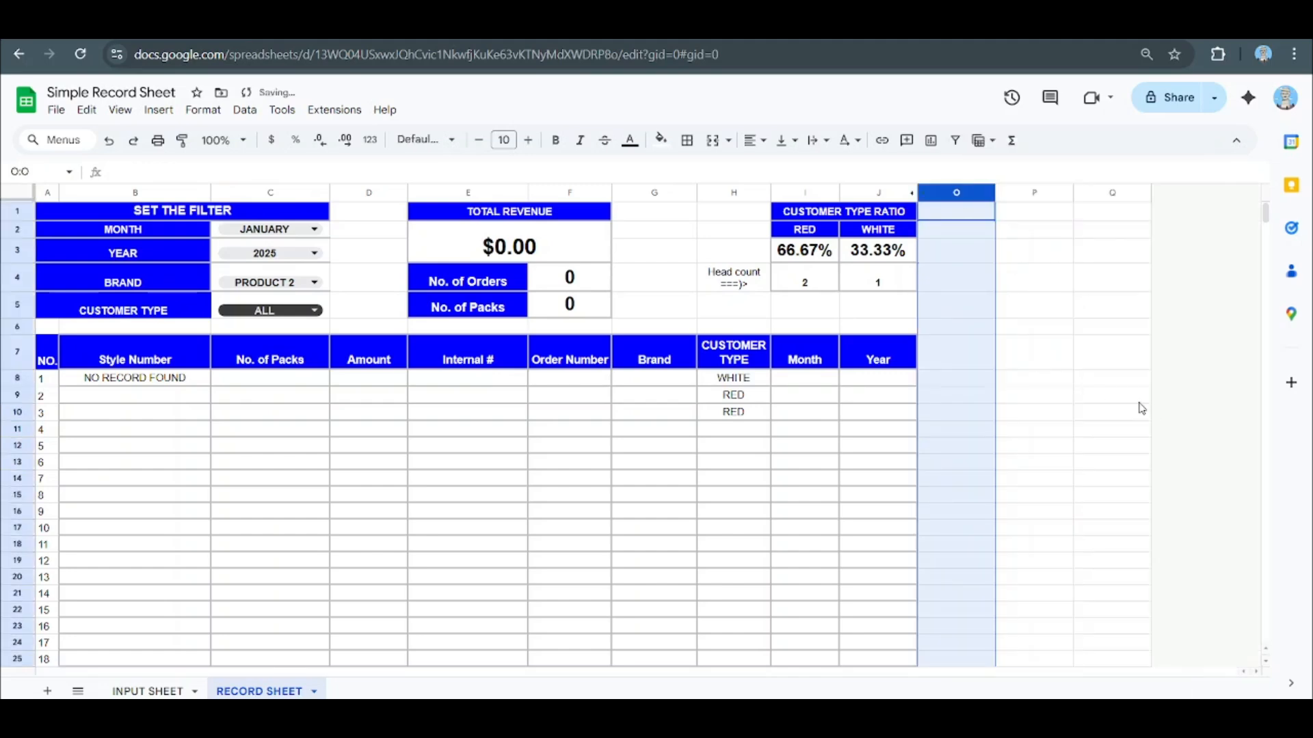
left_click_drag(1121, 397, 1122, 412)
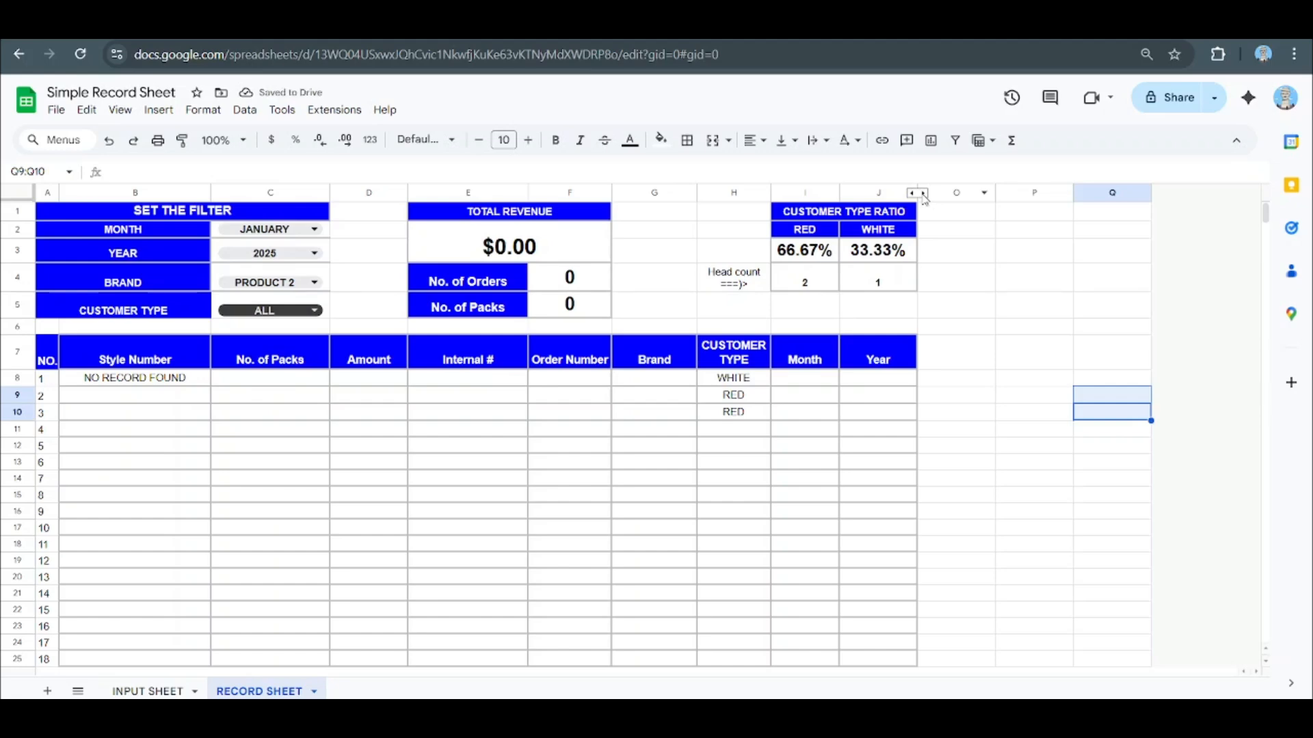
left_click(918, 194)
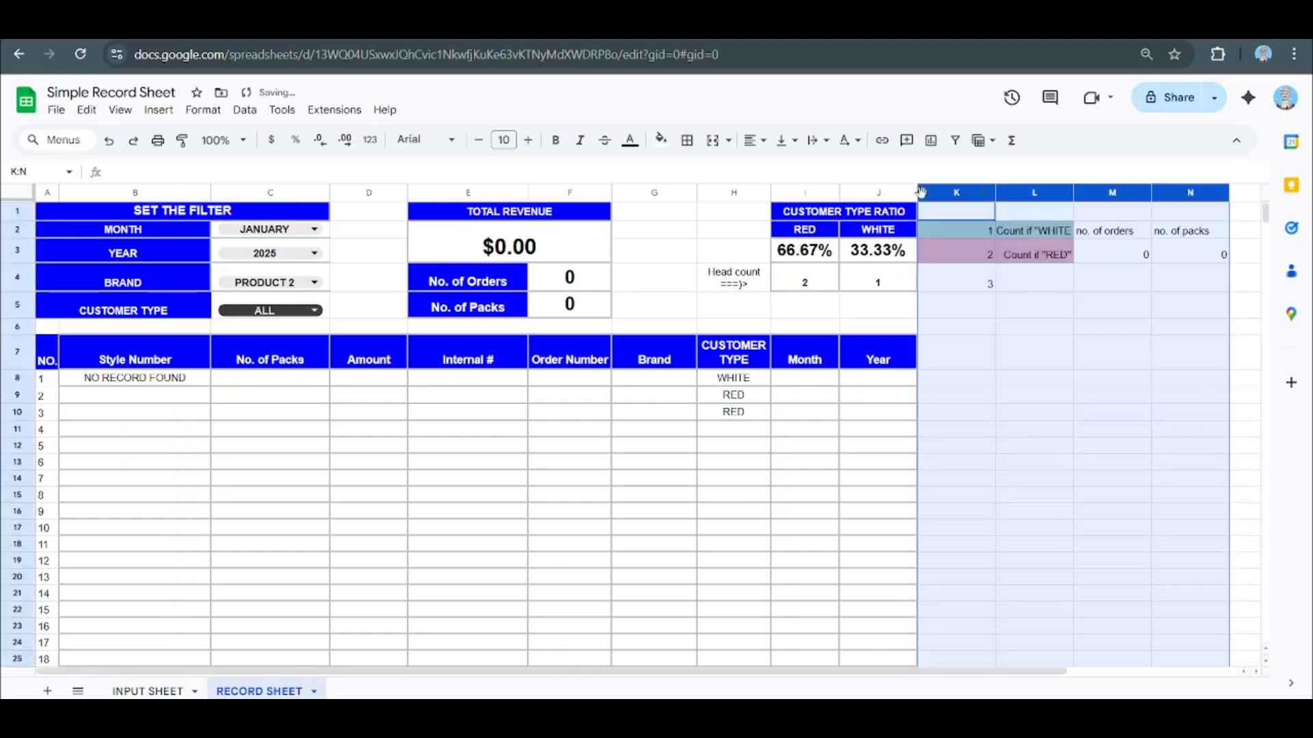
left_click(1056, 429)
Step: Hide the helper columns K to N on the RECORD SHEET
left_click_drag(947, 194, 1190, 195)
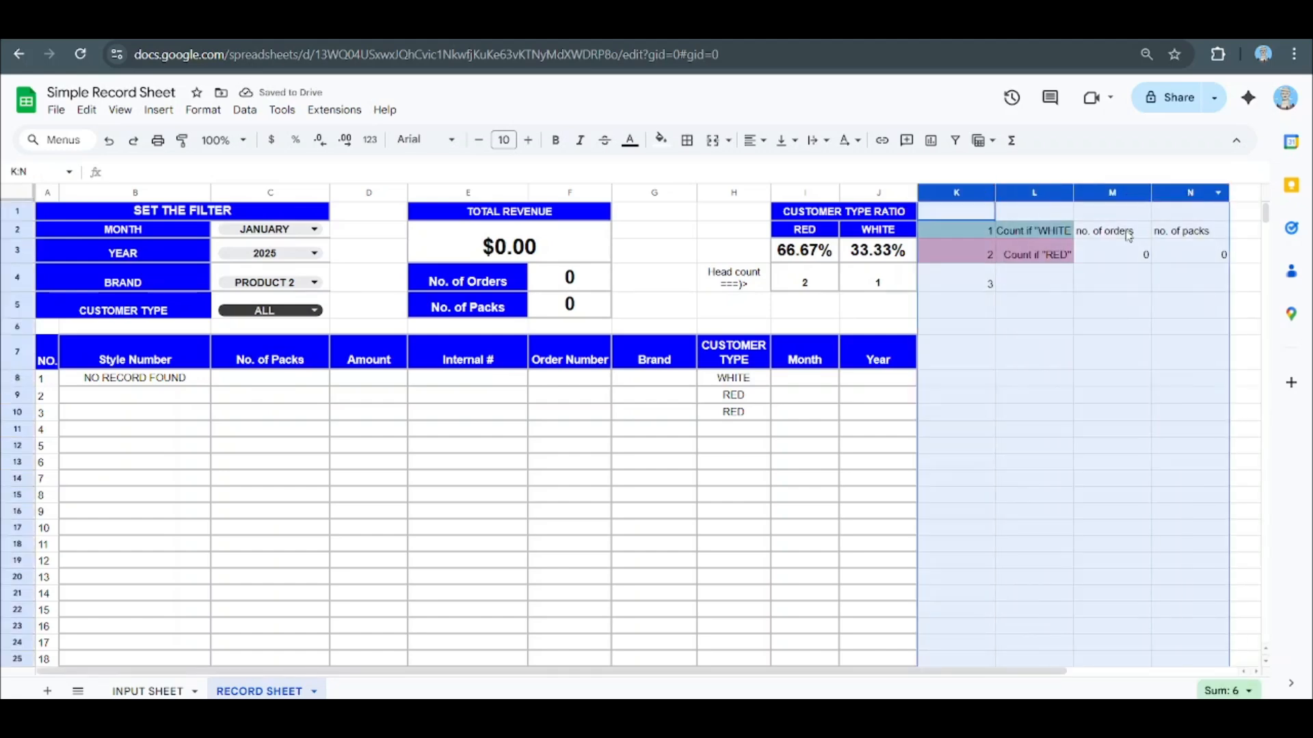
right_click(1128, 236)
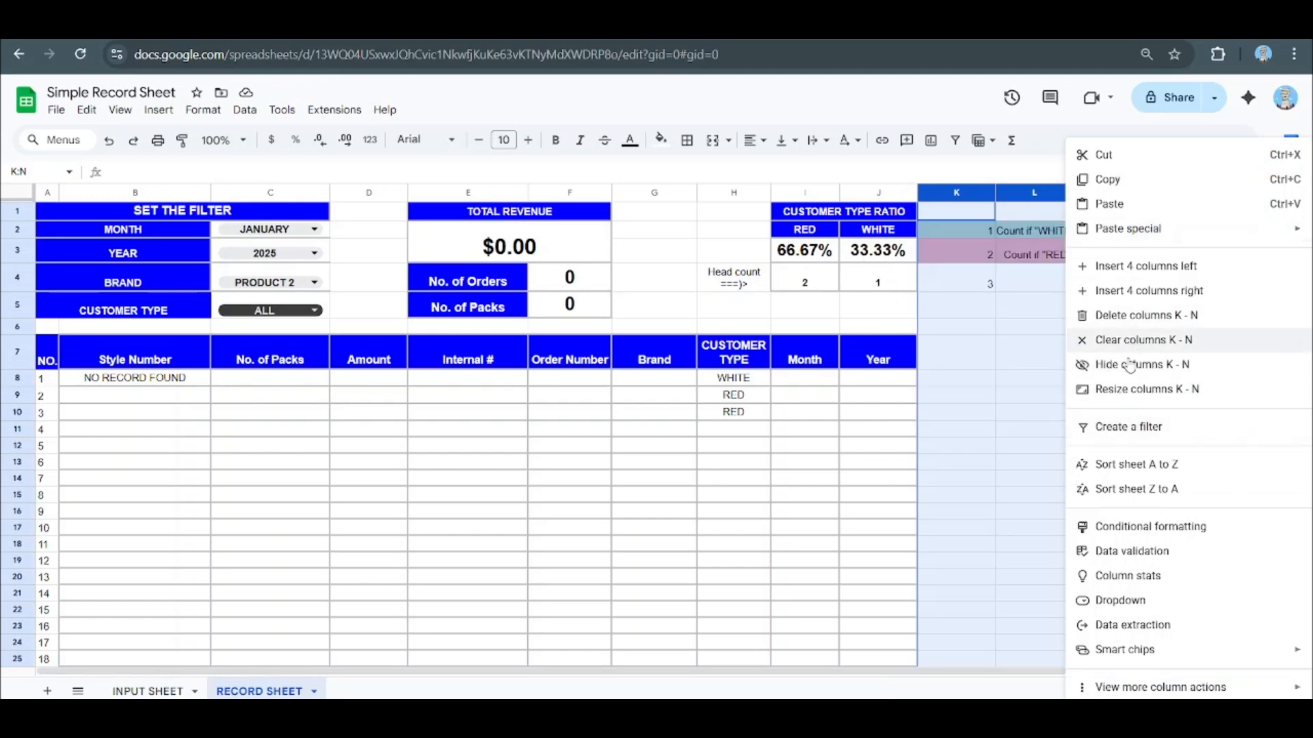
left_click(1130, 366)
left_click(1104, 352)
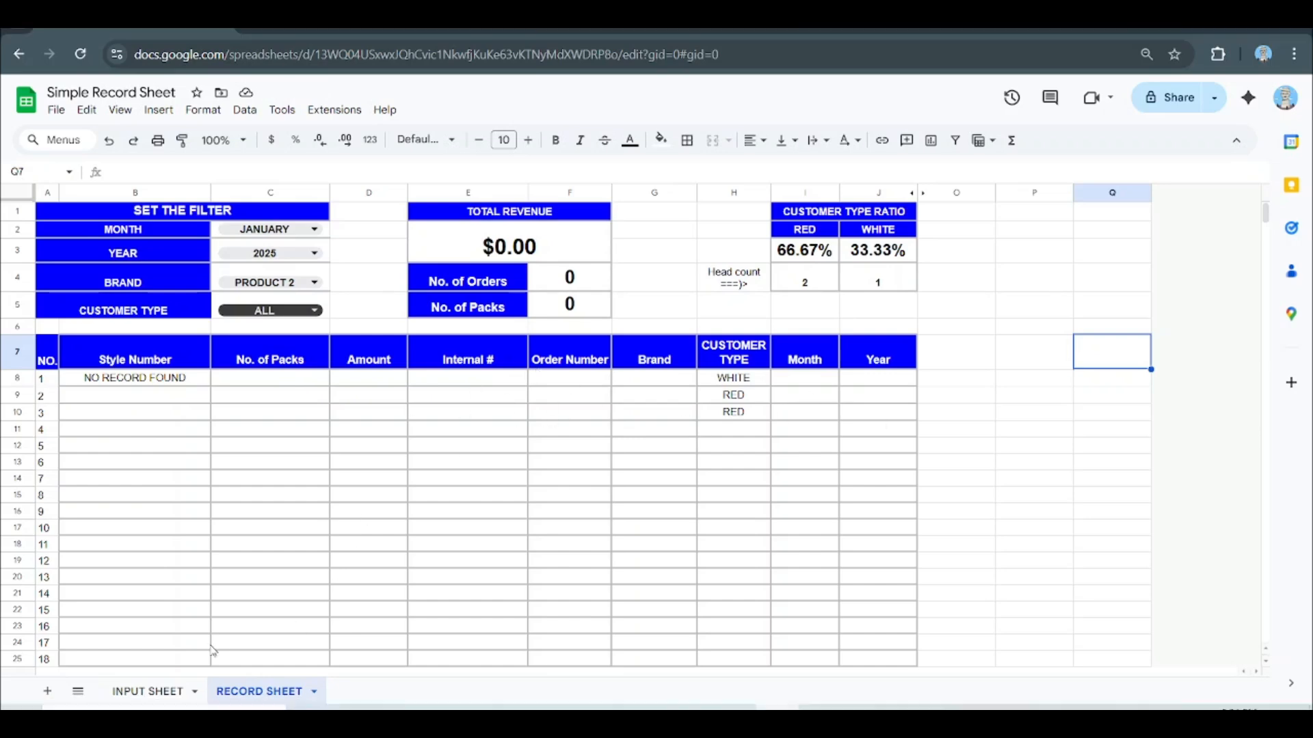
Step: Open the INPUT SHEET and look through its record rows
left_click(155, 691)
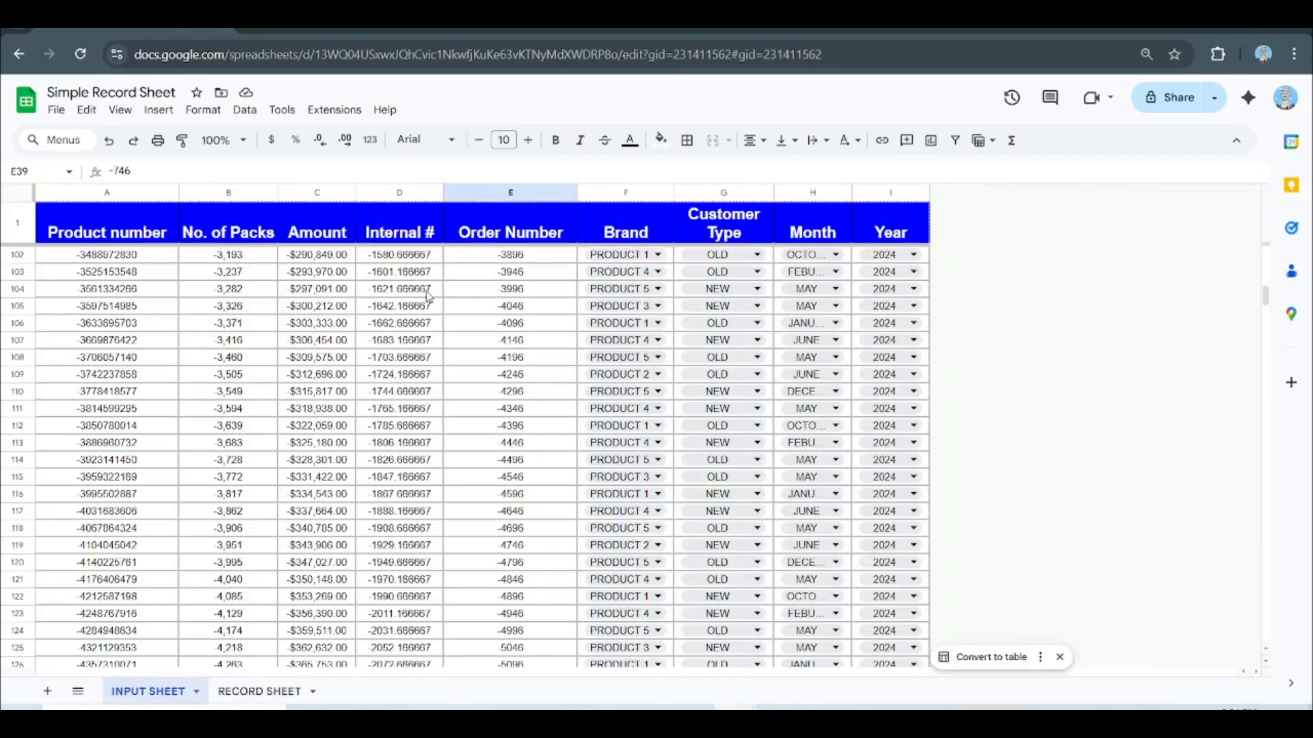
scroll(472, 342, "down", 20)
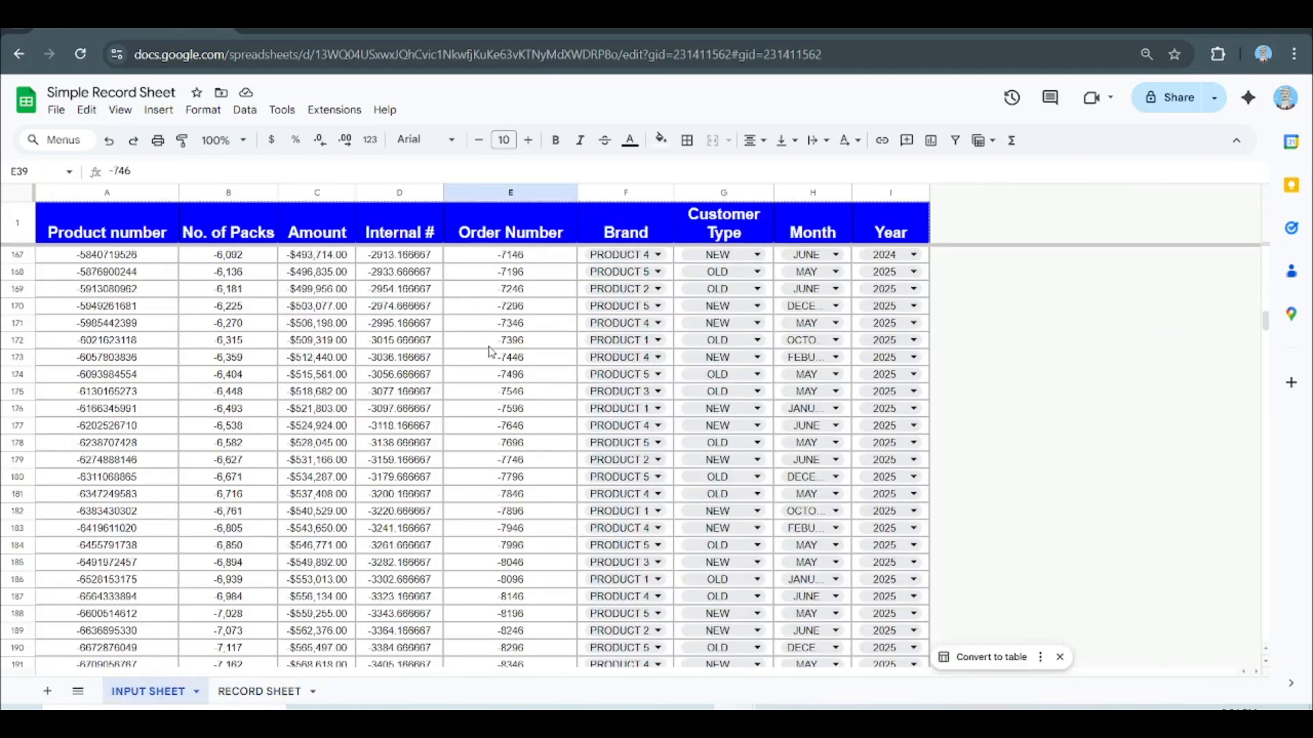
scroll(483, 393, "up", 20)
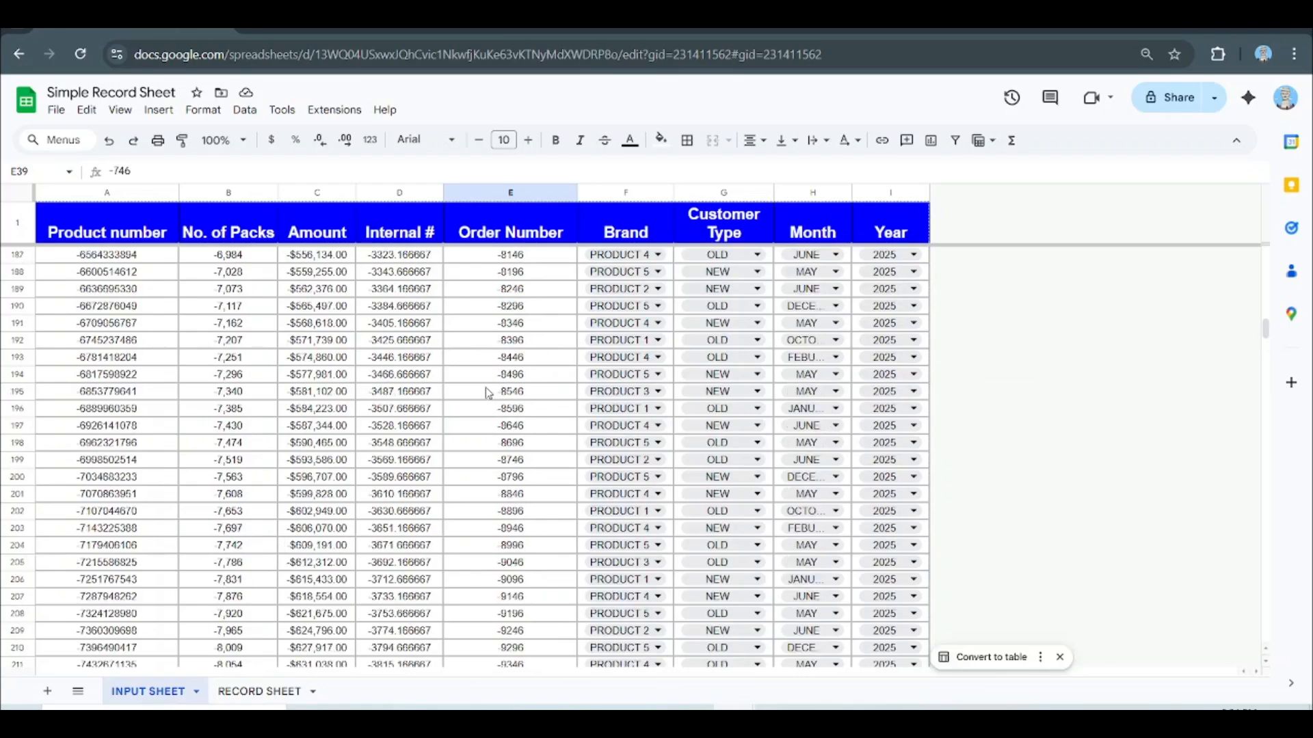
scroll(478, 349, "up", 20)
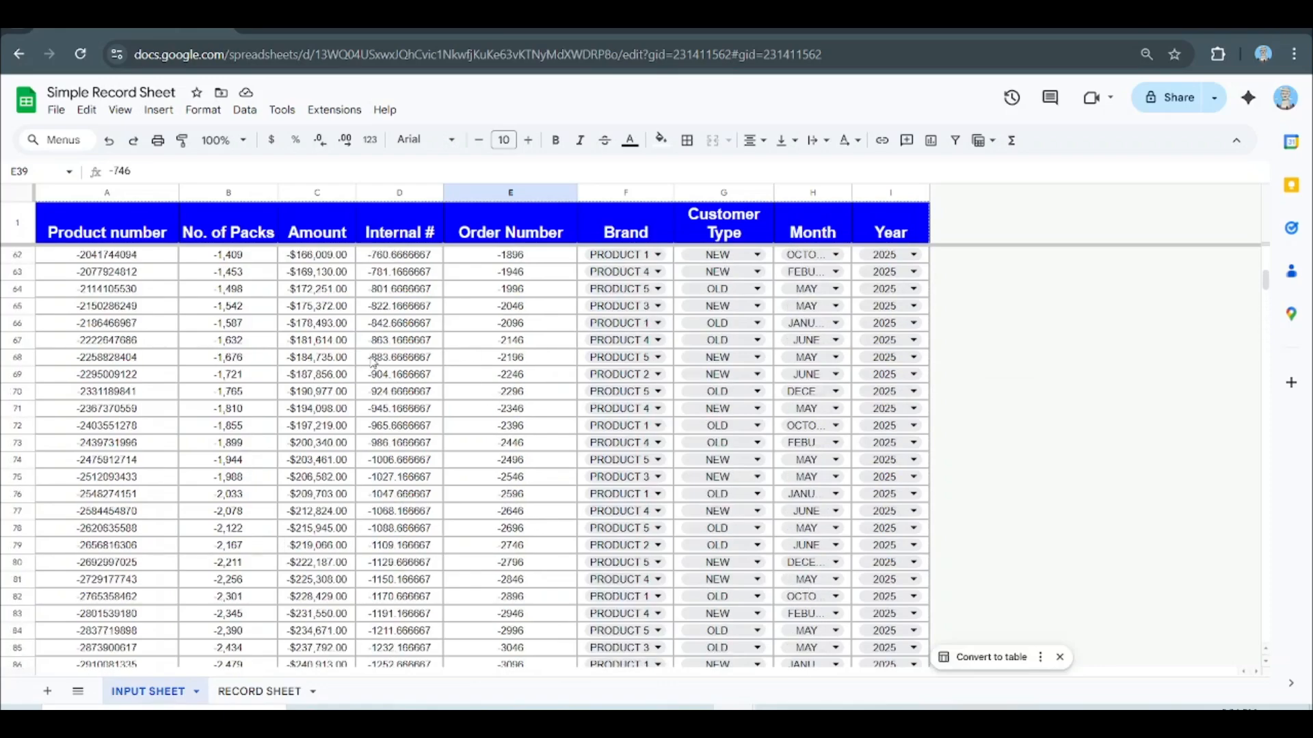